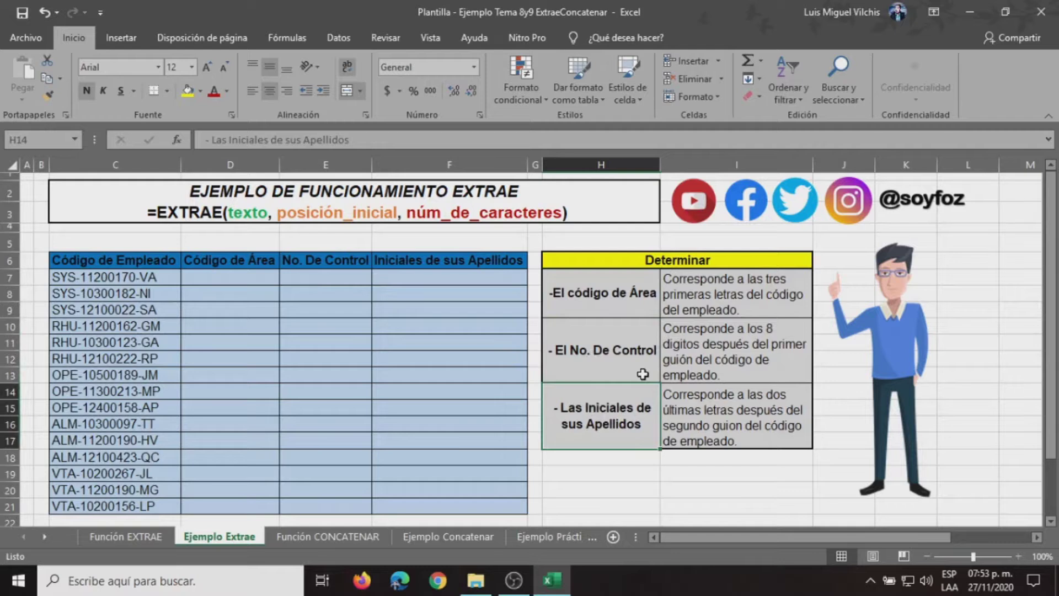
Insert the EXTRAE function in D7 with the employee code in C7 as its text argument
{"action": "left_click", "coordinate": [215, 278]}
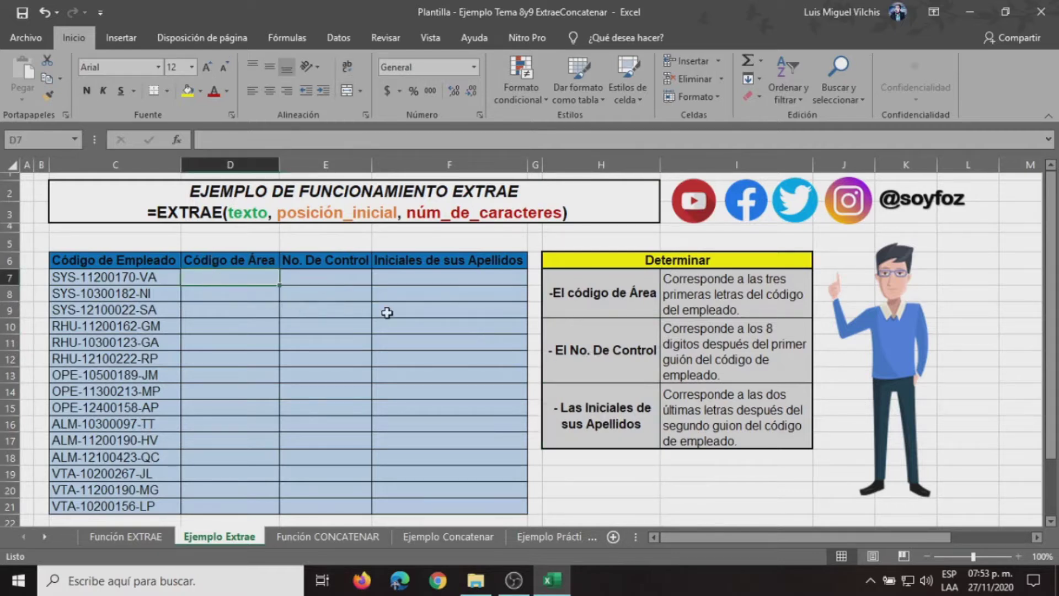
{"action": "left_click", "coordinate": [178, 140]}
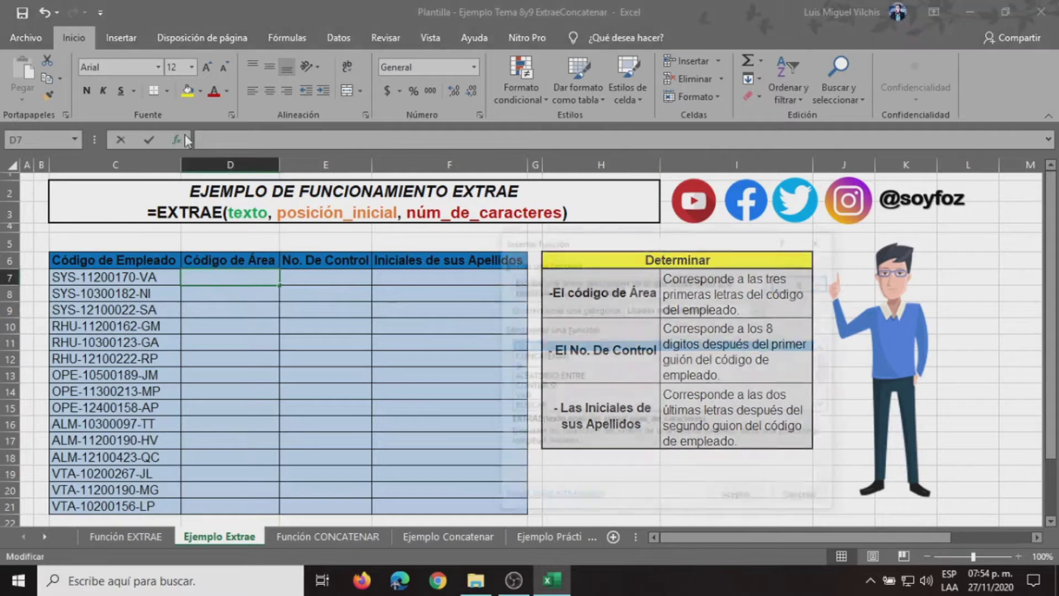
{"action": "left_click_drag", "start_coordinate": [684, 240], "coordinate": [765, 140]}
{"action": "left_click", "coordinate": [608, 250]}
{"action": "left_click", "coordinate": [820, 398]}
{"action": "left_click_drag", "start_coordinate": [681, 164], "coordinate": [617, 237]}
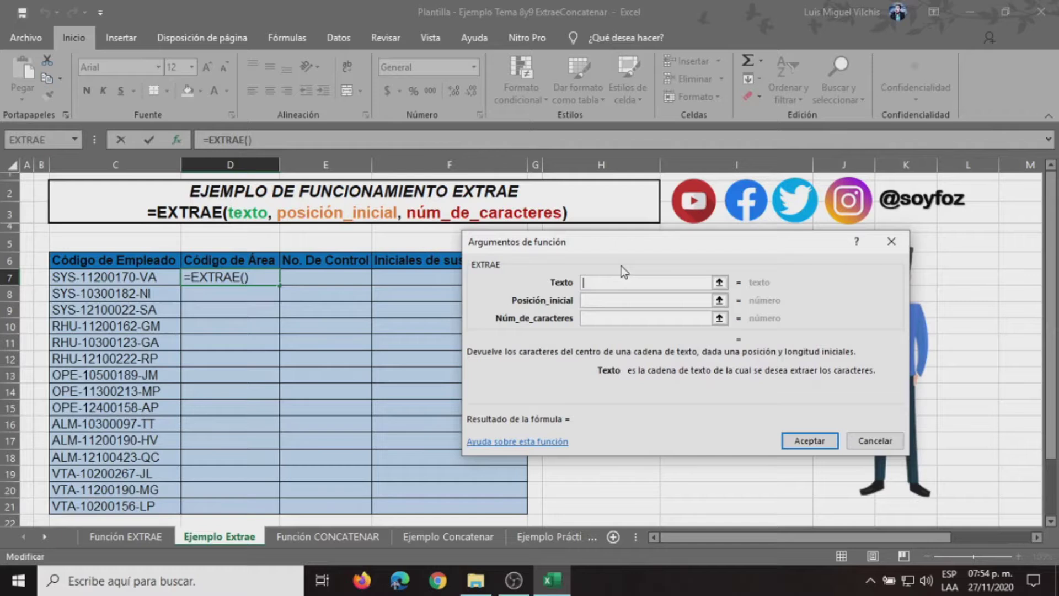
{"action": "left_click", "coordinate": [88, 281]}
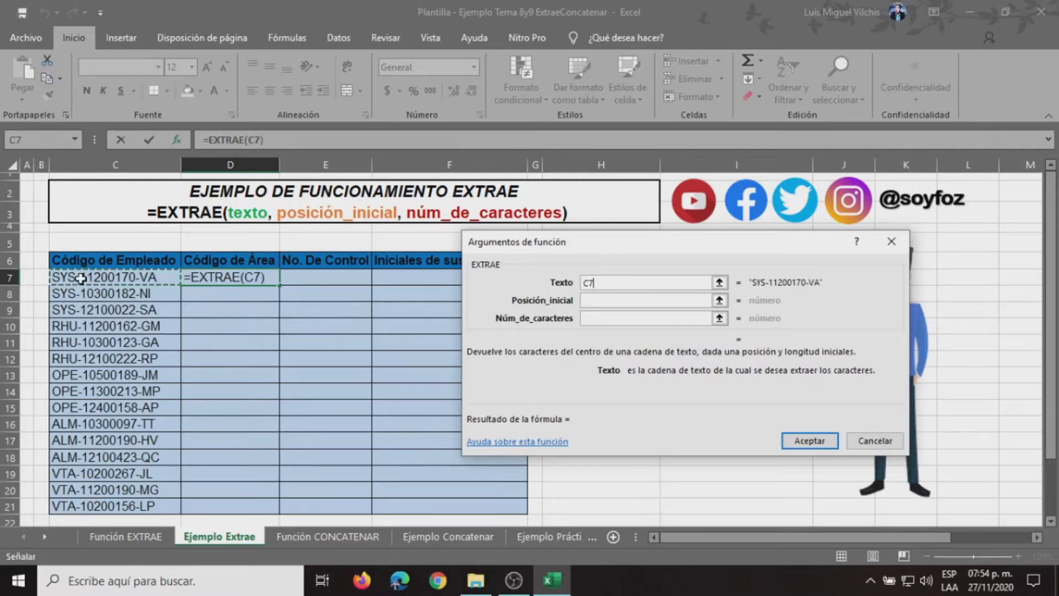
Complete the Código de Área formula with initial position 1 and 3 characters, and fill it down through D21
{"action": "left_click", "coordinate": [596, 301]}
{"action": "left_click_drag", "start_coordinate": [653, 251], "coordinate": [625, 305]}
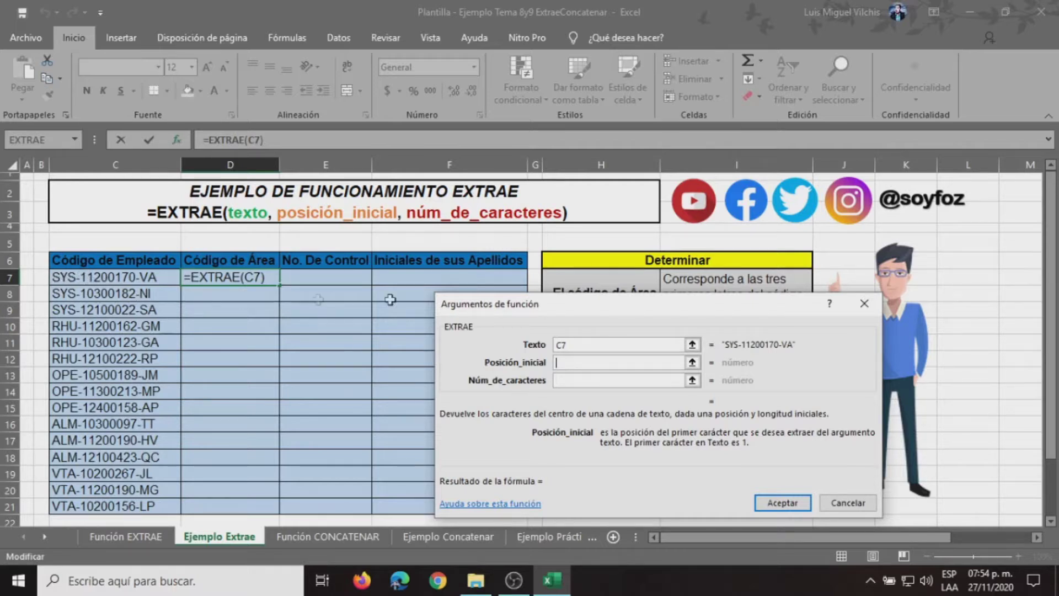
{"action": "left_click_drag", "start_coordinate": [644, 302], "coordinate": [617, 304]}
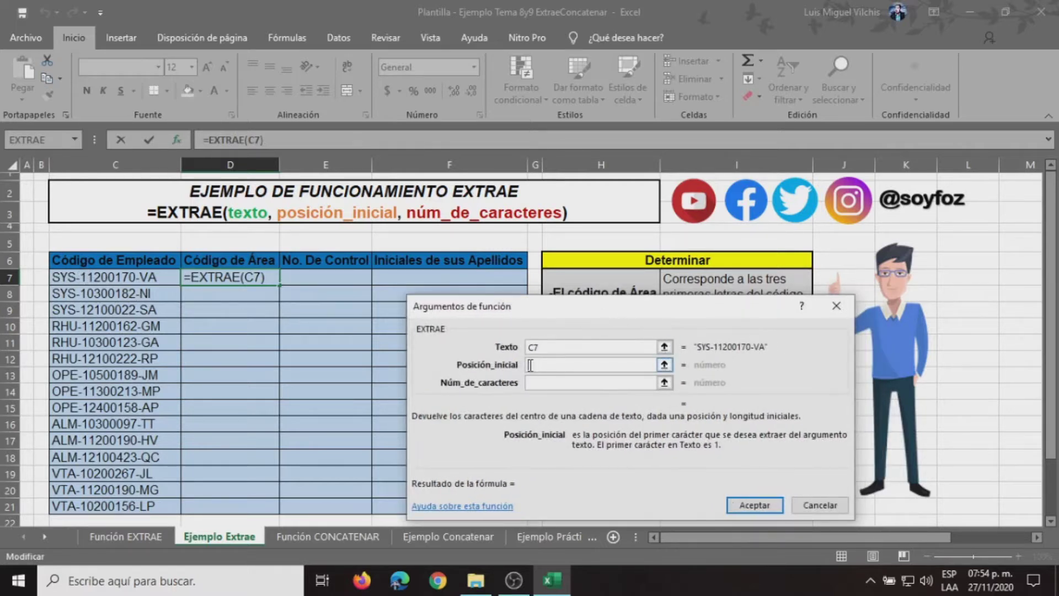
{"action": "type", "text": "1"}
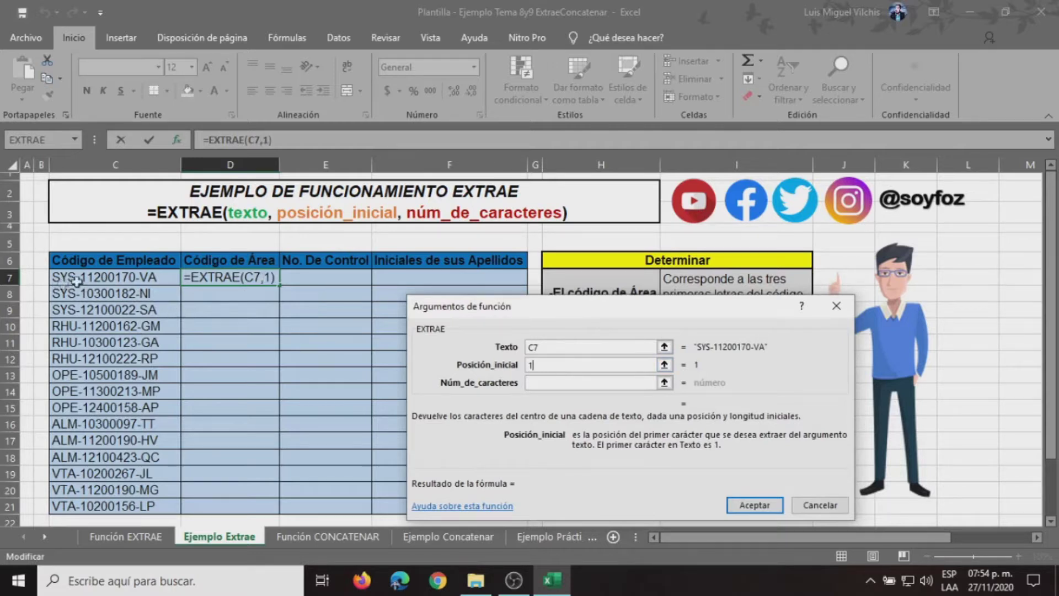
{"action": "left_click", "coordinate": [571, 382]}
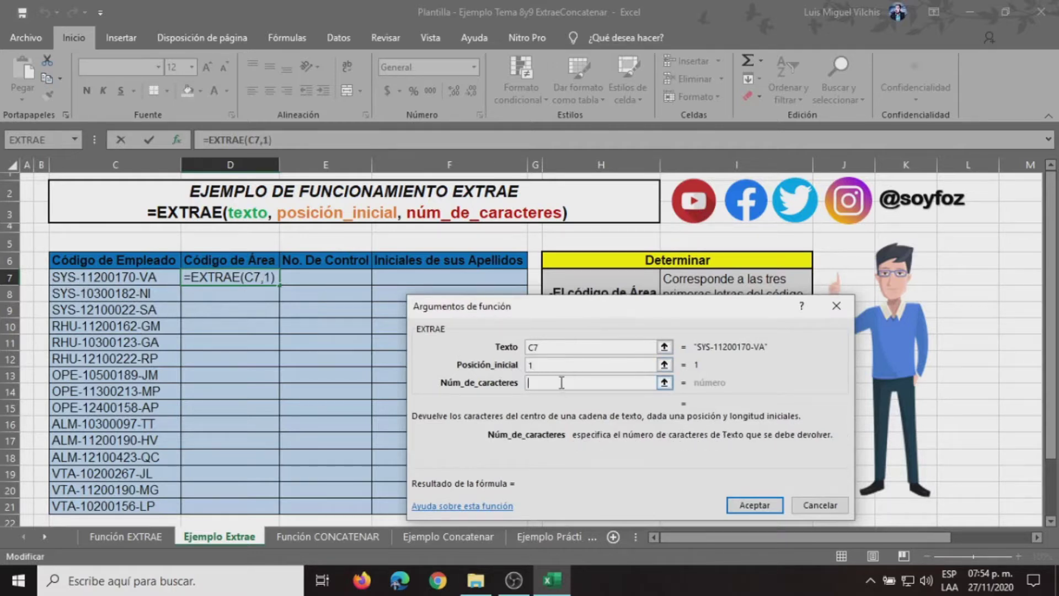
{"action": "left_click_drag", "start_coordinate": [625, 313], "coordinate": [589, 331]}
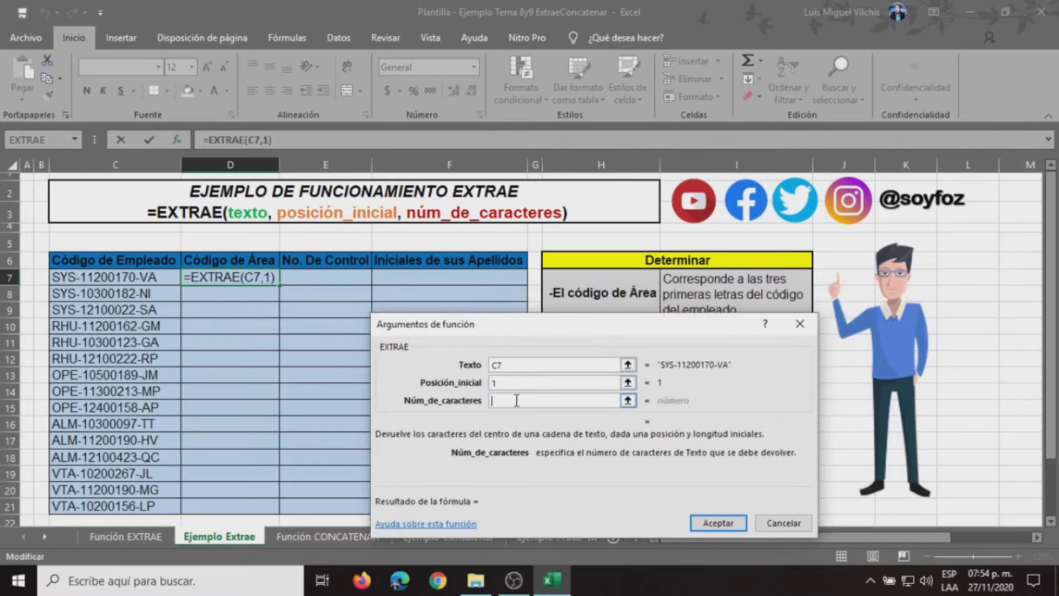
{"action": "type", "text": "3"}
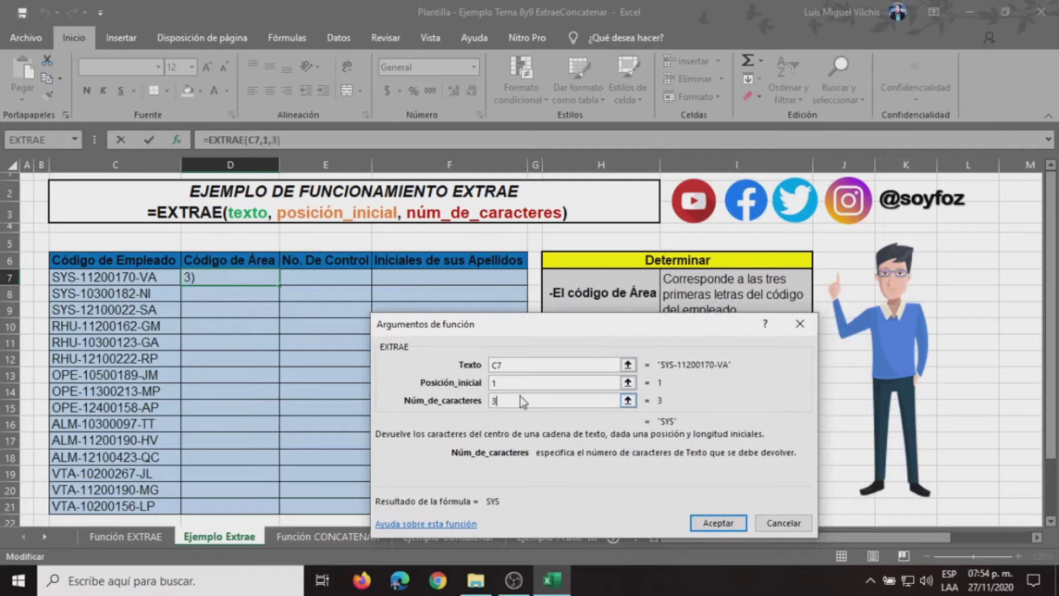
{"action": "left_click_drag", "start_coordinate": [658, 330], "coordinate": [607, 256]}
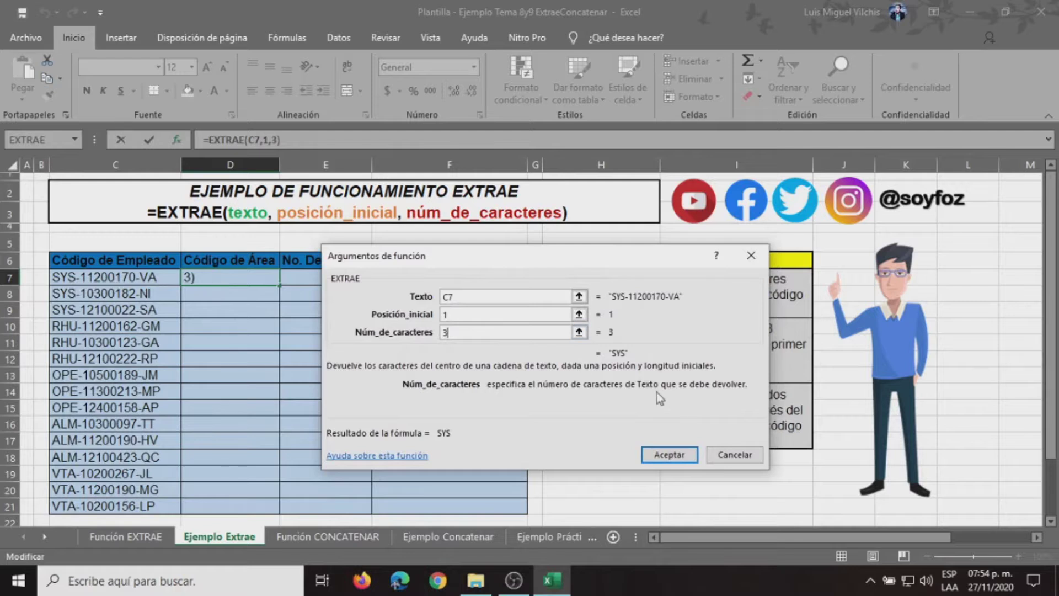
{"action": "left_click", "coordinate": [669, 451]}
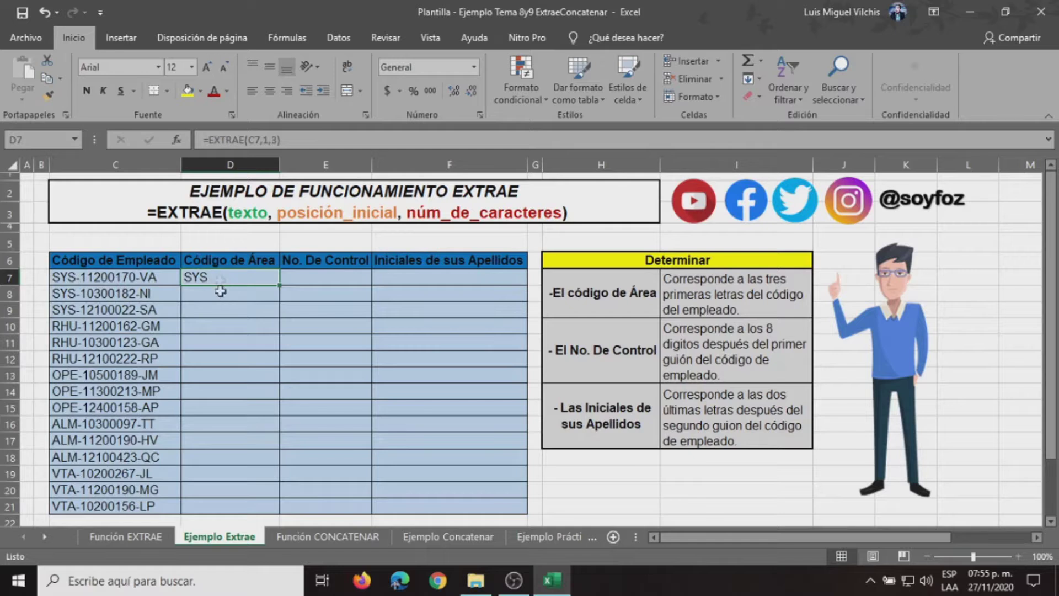
{"action": "double_click", "coordinate": [280, 283]}
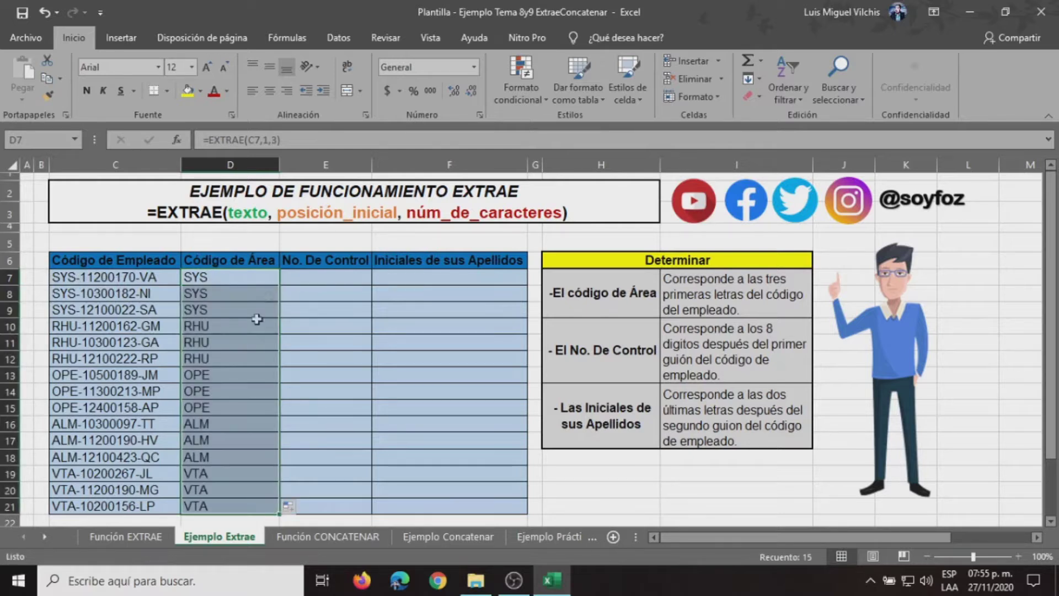
{"action": "left_click", "coordinate": [227, 324]}
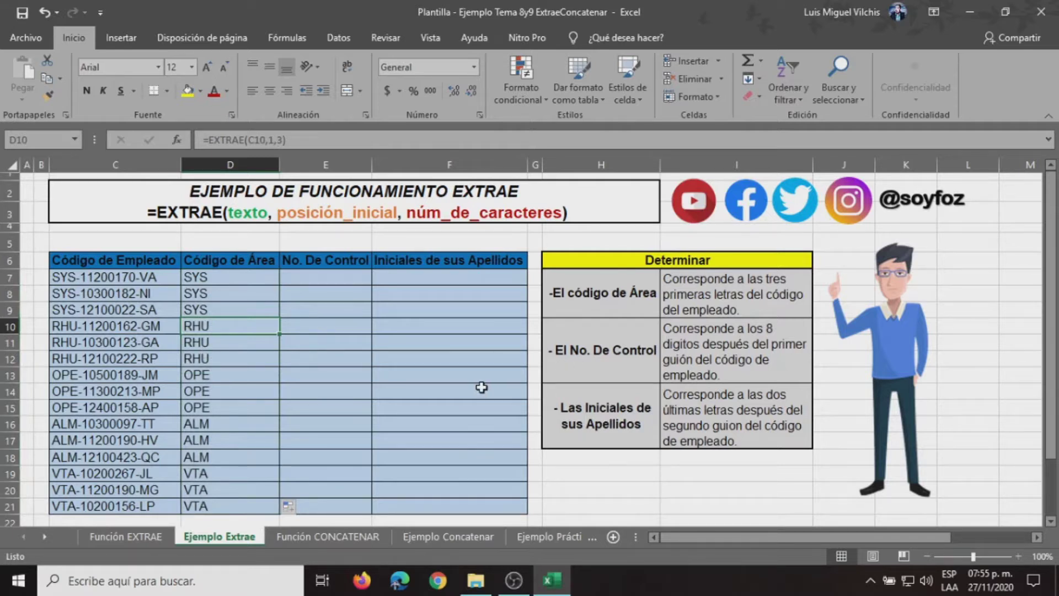
Insert the EXTRAE function in E7 with C7 as its text argument
{"action": "left_click", "coordinate": [314, 272]}
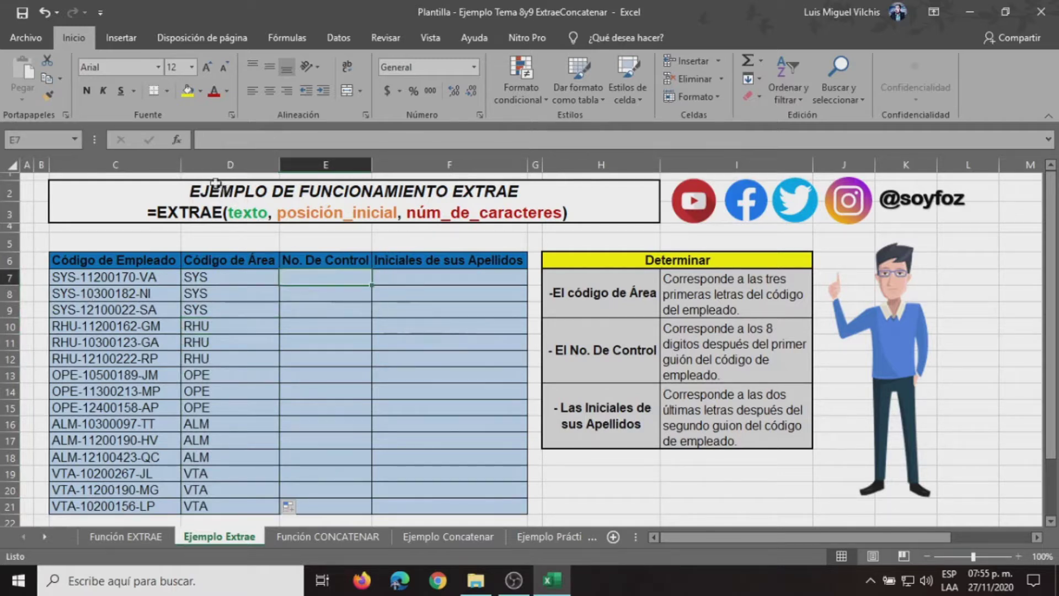
{"action": "left_click", "coordinate": [175, 142]}
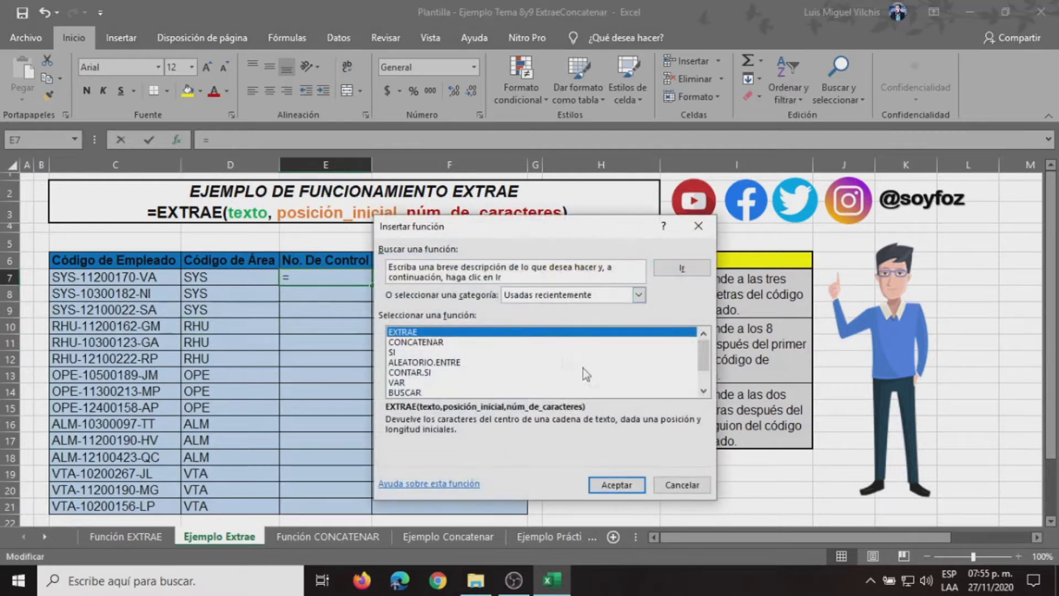
{"action": "left_click", "coordinate": [614, 484]}
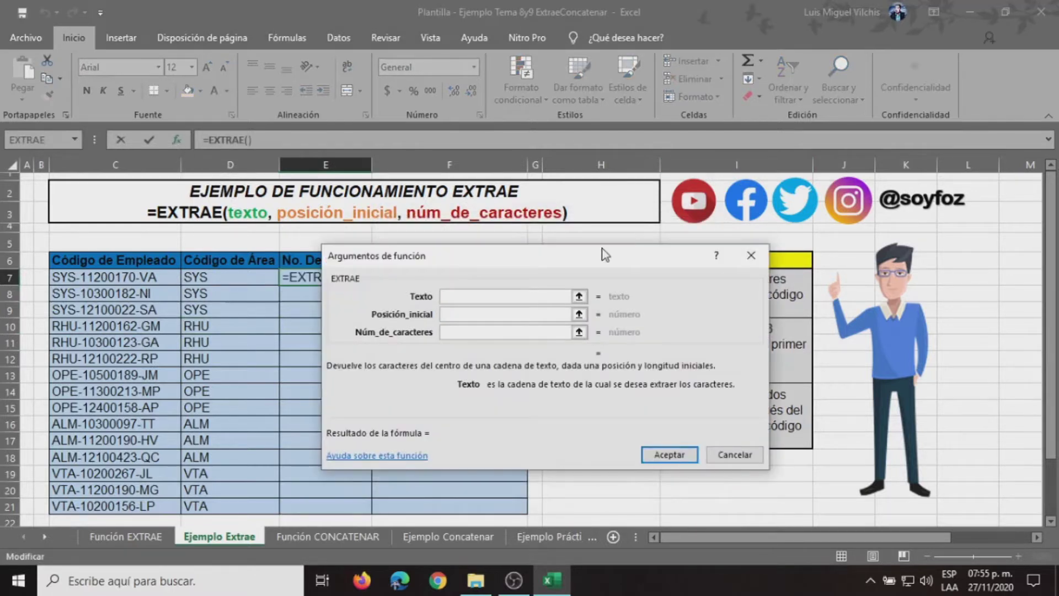
{"action": "left_click_drag", "start_coordinate": [581, 250], "coordinate": [681, 222]}
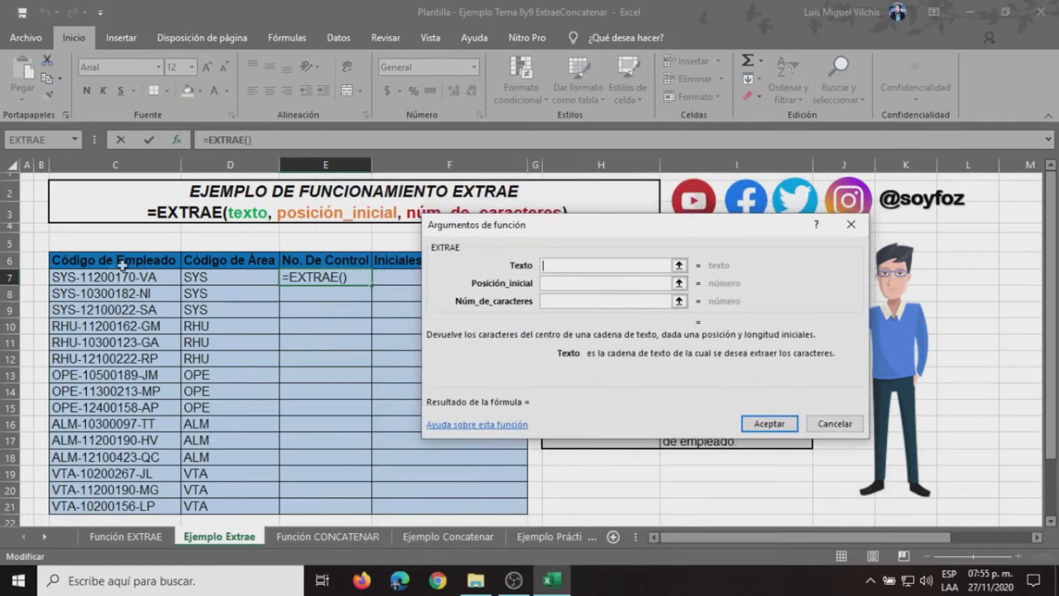
{"action": "left_click", "coordinate": [95, 278]}
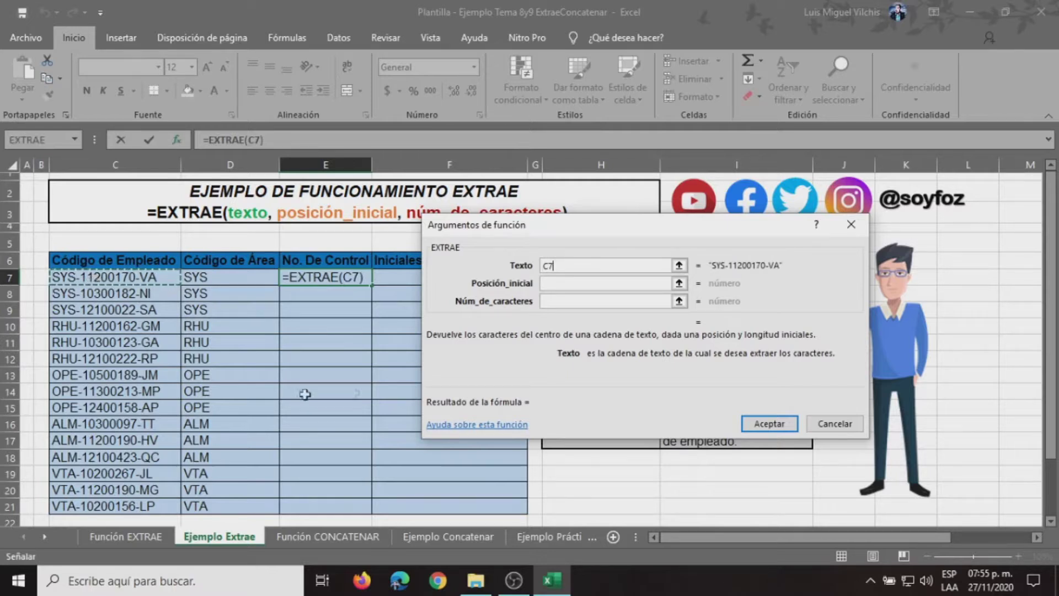
Complete the No. De Control formula with initial position 5 and 8 characters, and fill it down through E21
{"action": "left_click_drag", "start_coordinate": [691, 224], "coordinate": [740, 308]}
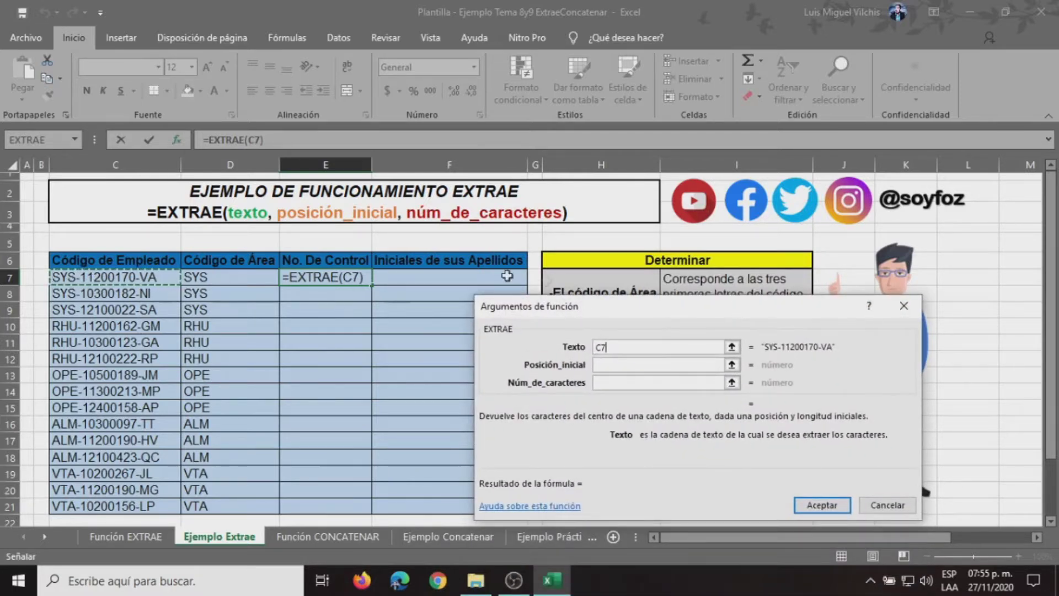
{"action": "left_click_drag", "start_coordinate": [616, 306], "coordinate": [611, 282]}
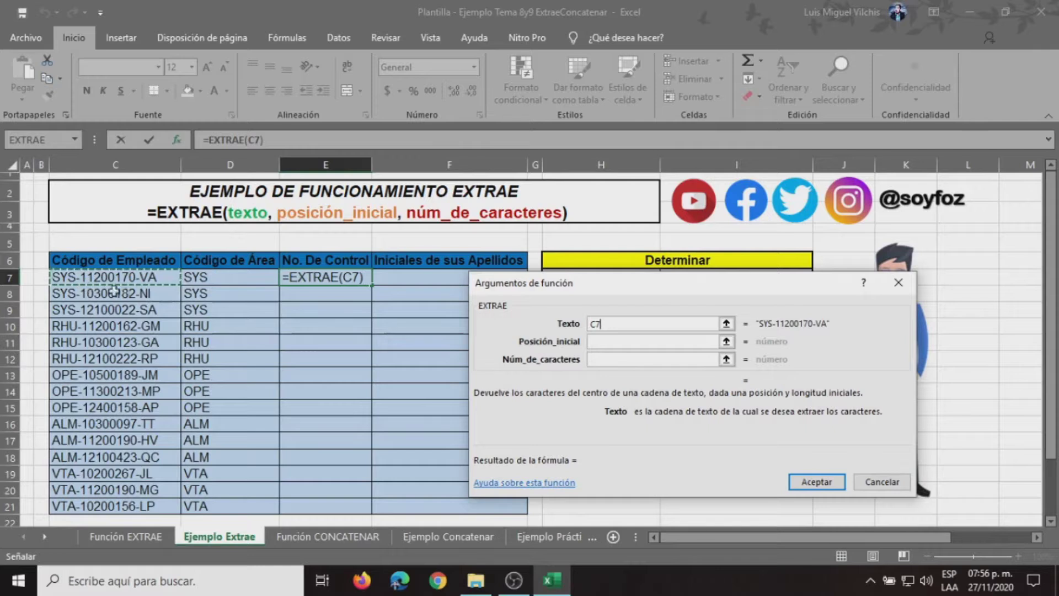
{"action": "left_click", "coordinate": [605, 343]}
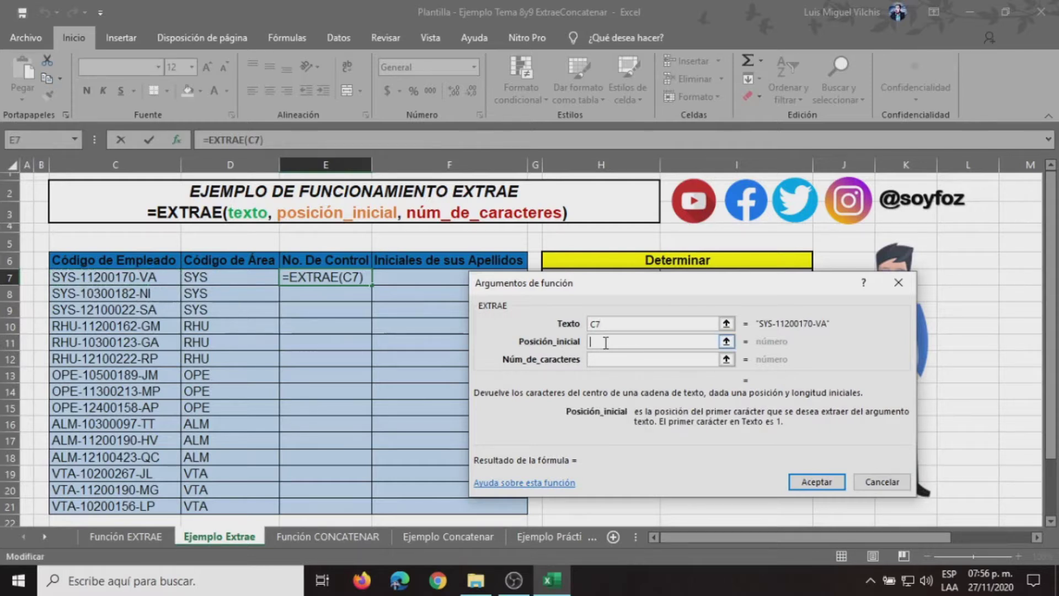
{"action": "type", "text": "5"}
{"action": "left_click_drag", "start_coordinate": [666, 285], "coordinate": [597, 204]}
{"action": "left_click", "coordinate": [545, 271]}
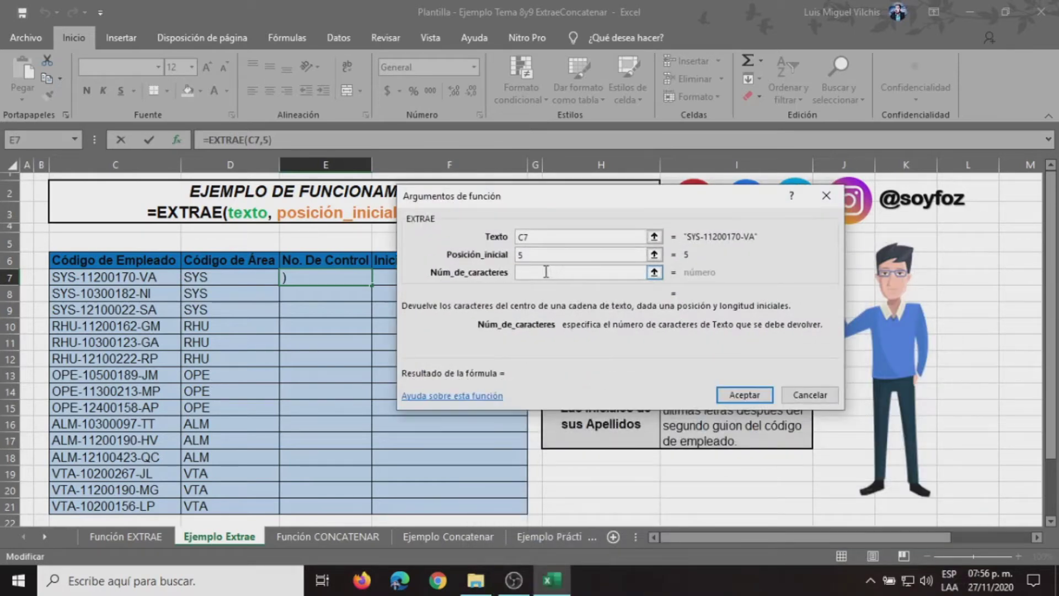
{"action": "type", "text": "8"}
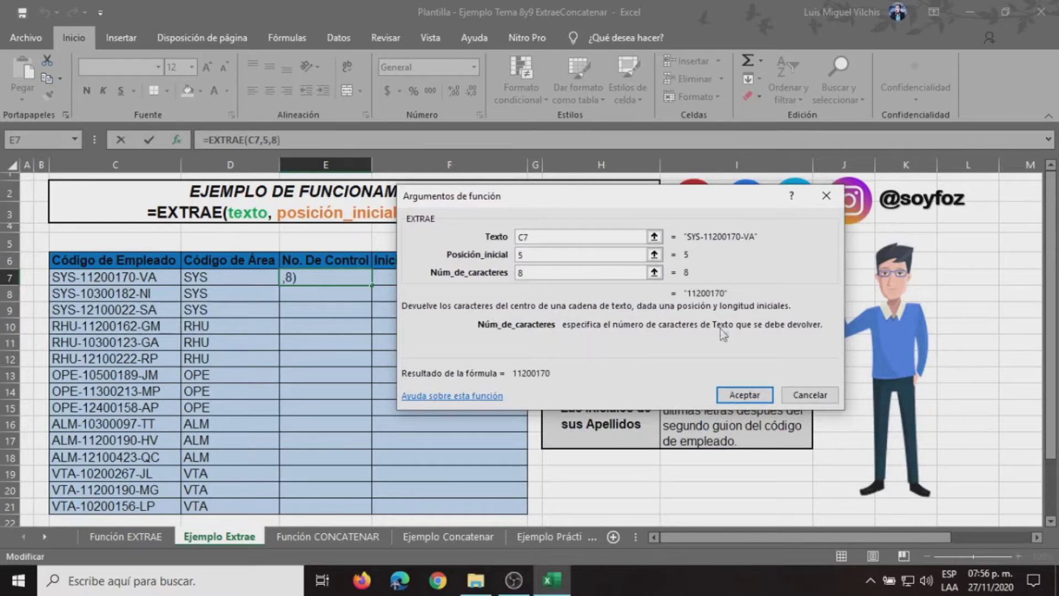
{"action": "left_click", "coordinate": [742, 394]}
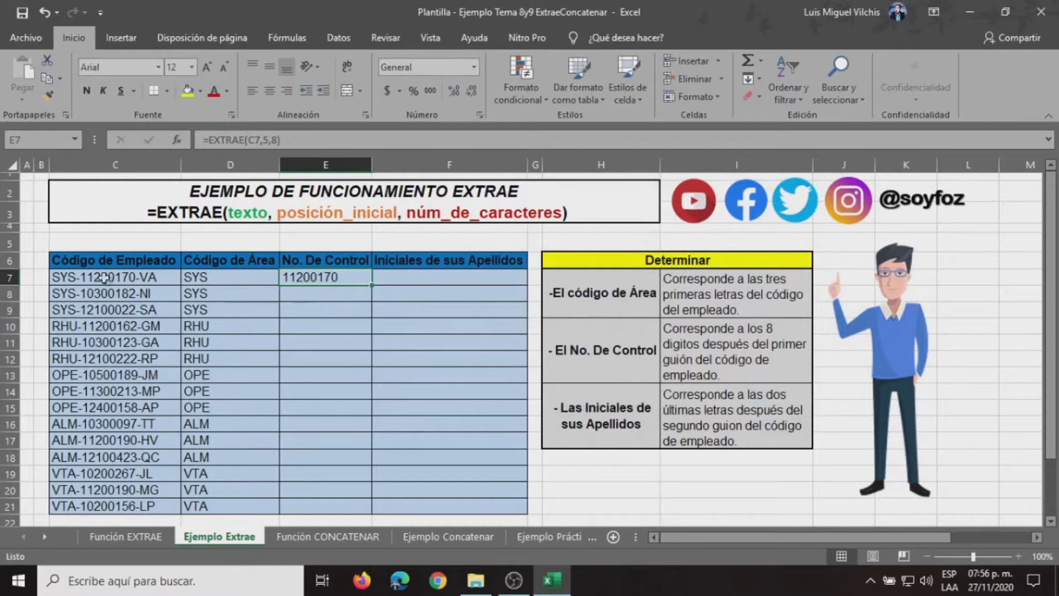
{"action": "double_click", "coordinate": [373, 284]}
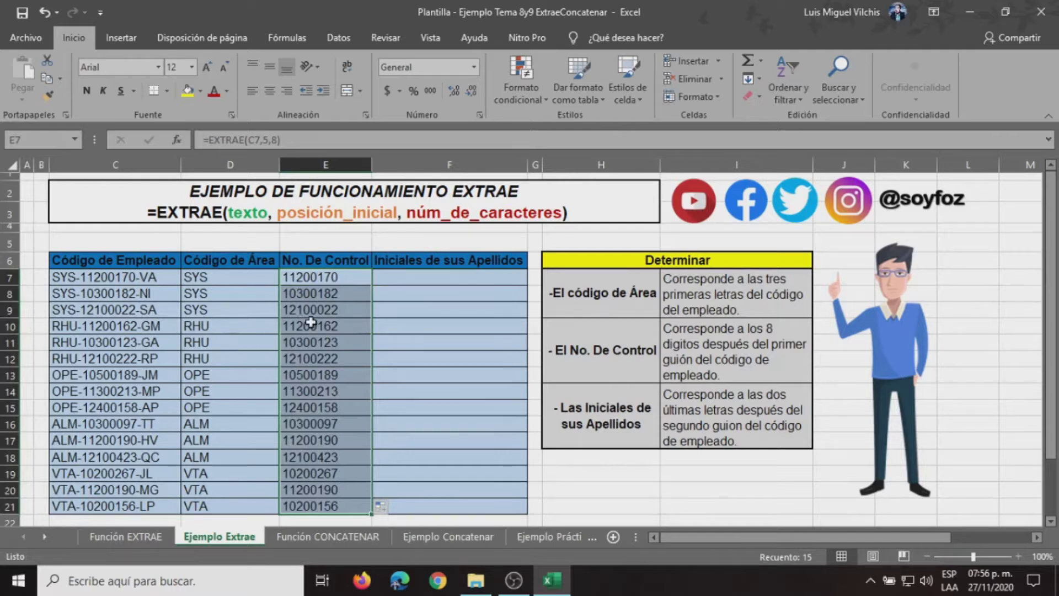
Insert the EXTRAE function in F7 with C7 as its text argument
{"action": "left_click", "coordinate": [426, 278]}
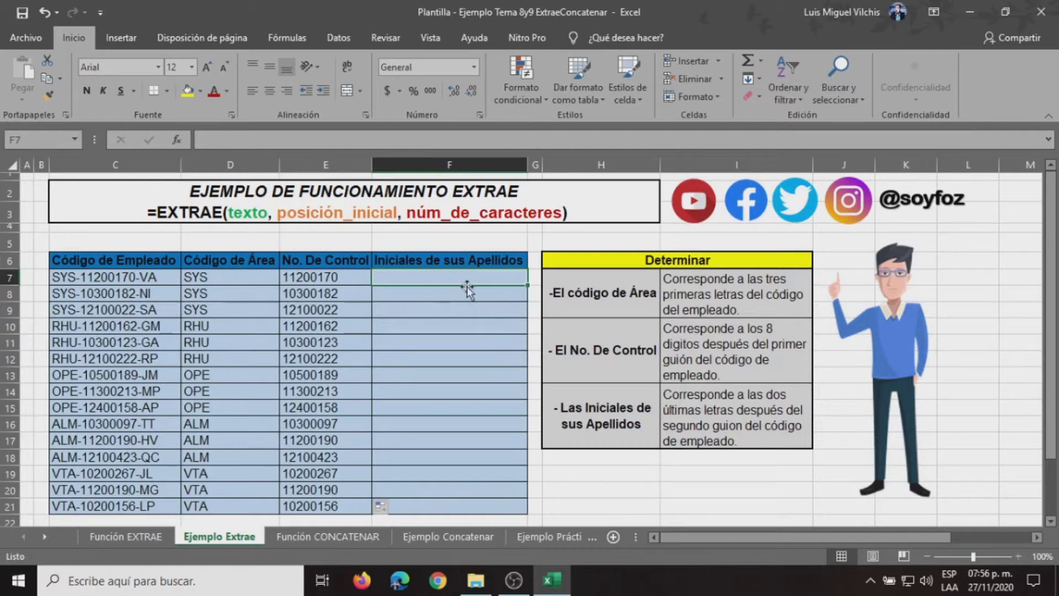
{"action": "left_click", "coordinate": [178, 141]}
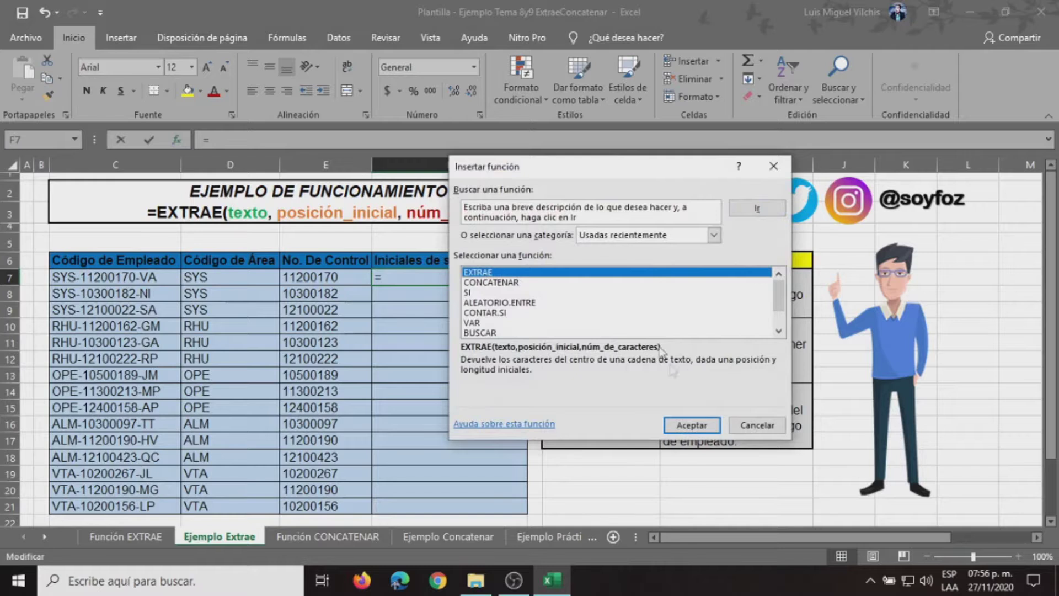
{"action": "left_click", "coordinate": [692, 424]}
{"action": "left_click_drag", "start_coordinate": [656, 196], "coordinate": [579, 279]}
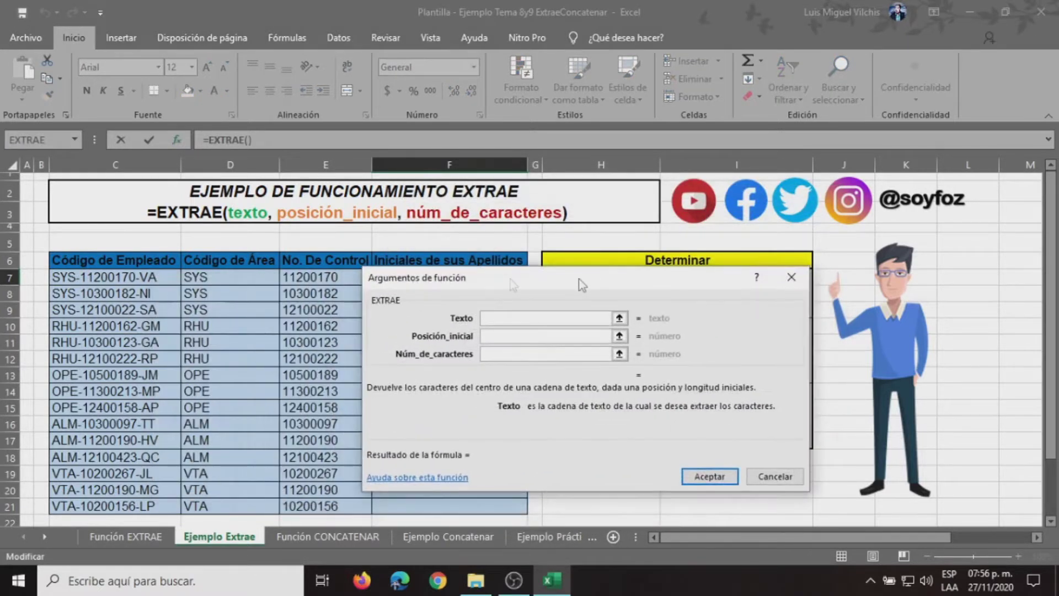
{"action": "left_click", "coordinate": [128, 277]}
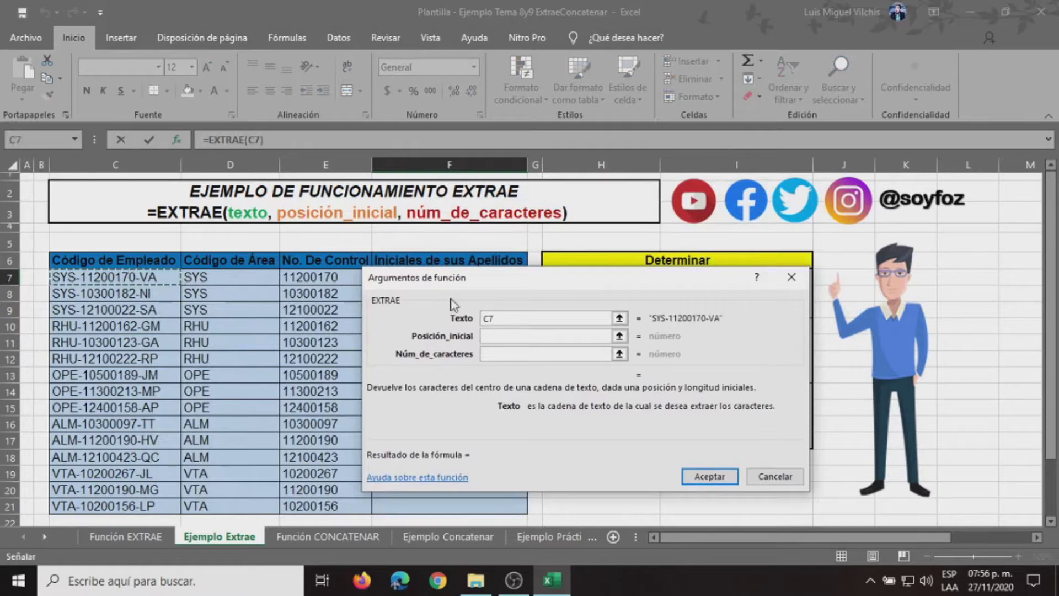
Complete the Iniciales de sus Apellidos formula with initial position 14 and 2 characters, and fill it down through F21
{"action": "left_click_drag", "start_coordinate": [543, 280], "coordinate": [637, 319]}
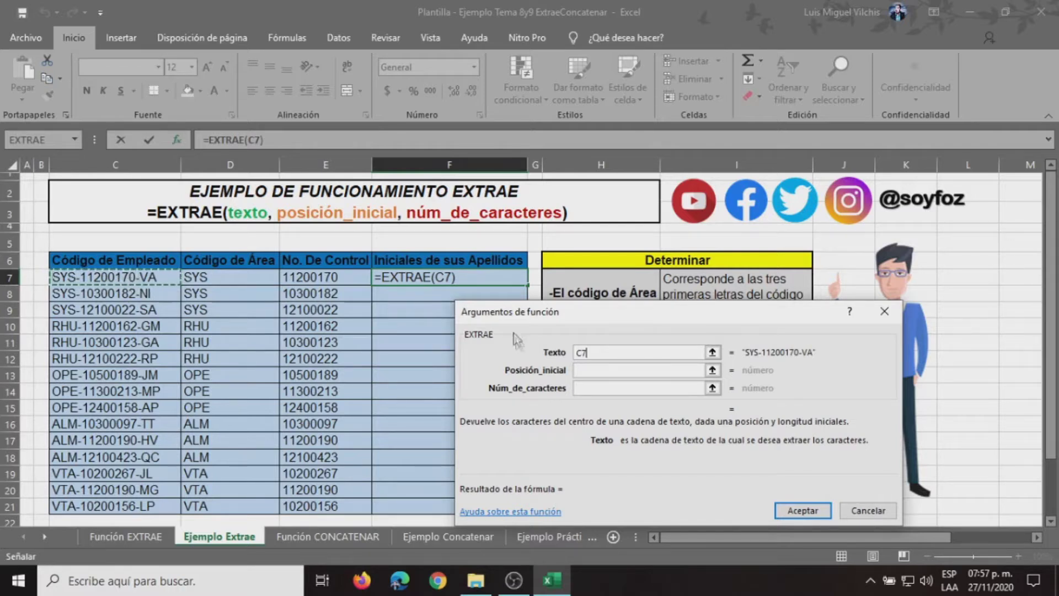
{"action": "left_click", "coordinate": [584, 370]}
{"action": "type", "text": "14"}
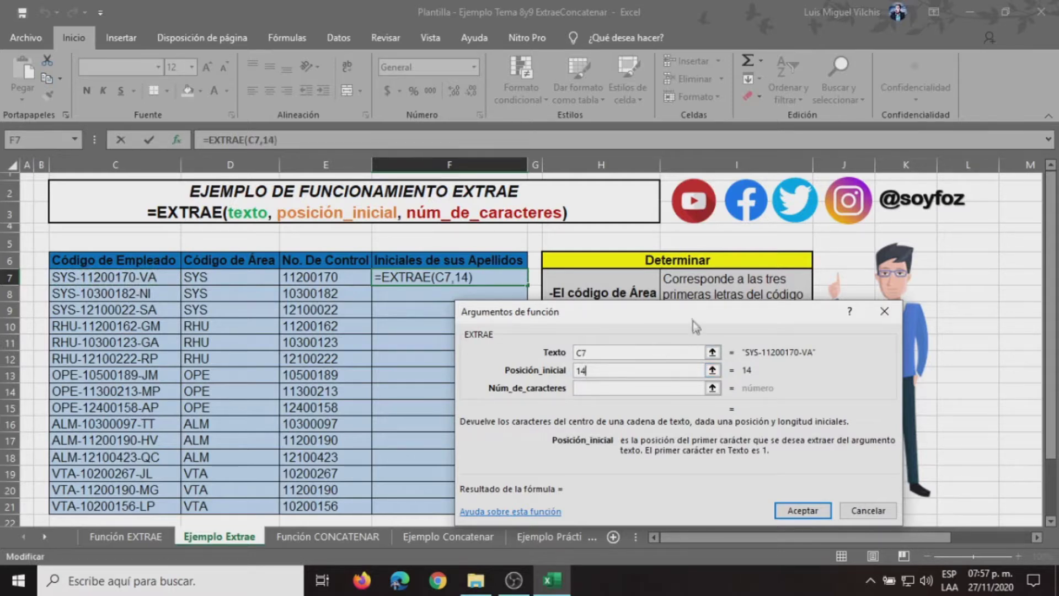
{"action": "mouse_move", "coordinate": [656, 316]}
{"action": "left_mouse_down"}
{"action": "mouse_move", "coordinate": [640, 312]}
{"action": "mouse_move", "coordinate": [664, 309]}
{"action": "left_mouse_up"}
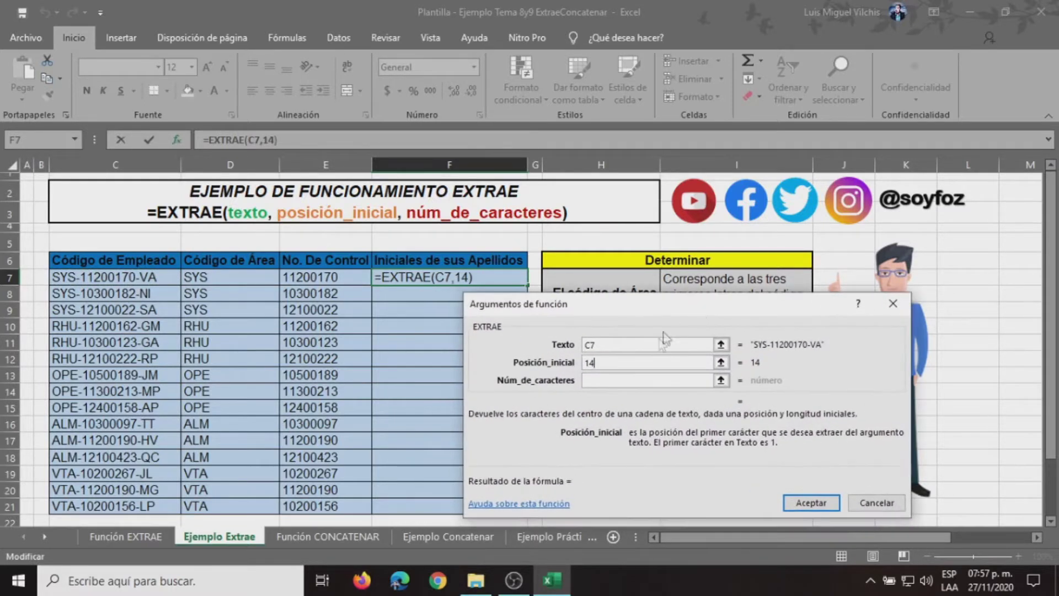
{"action": "left_click", "coordinate": [623, 382]}
{"action": "type", "text": "2"}
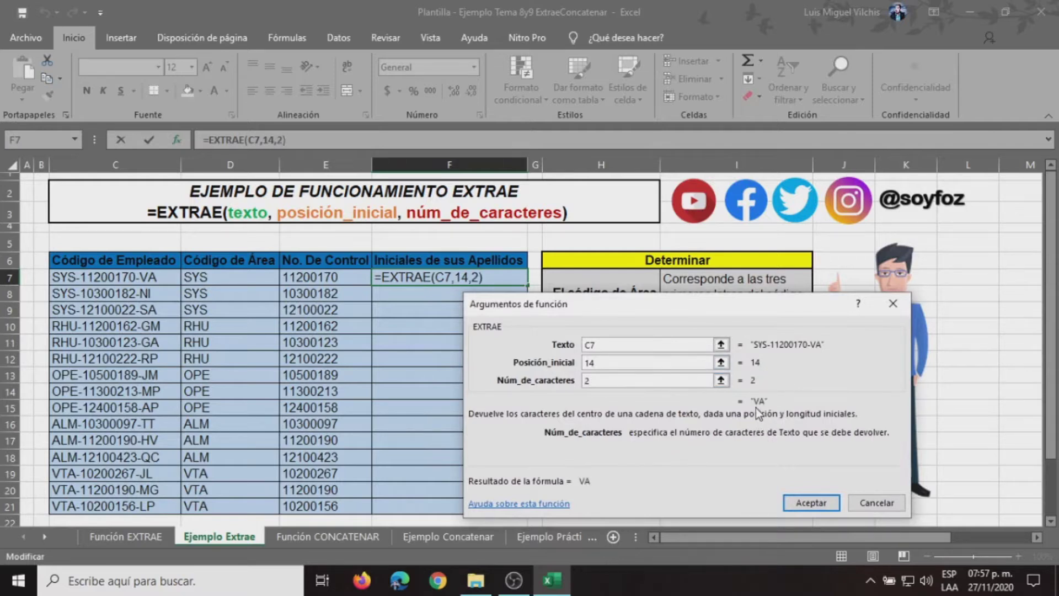
{"action": "left_click_drag", "start_coordinate": [705, 301], "coordinate": [584, 233]}
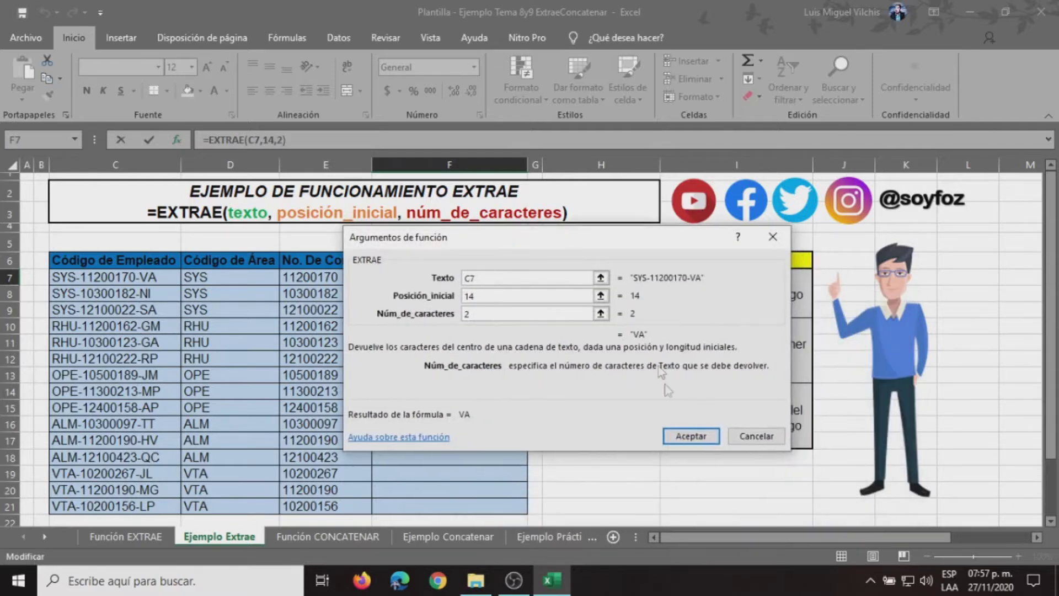
{"action": "left_click", "coordinate": [694, 435]}
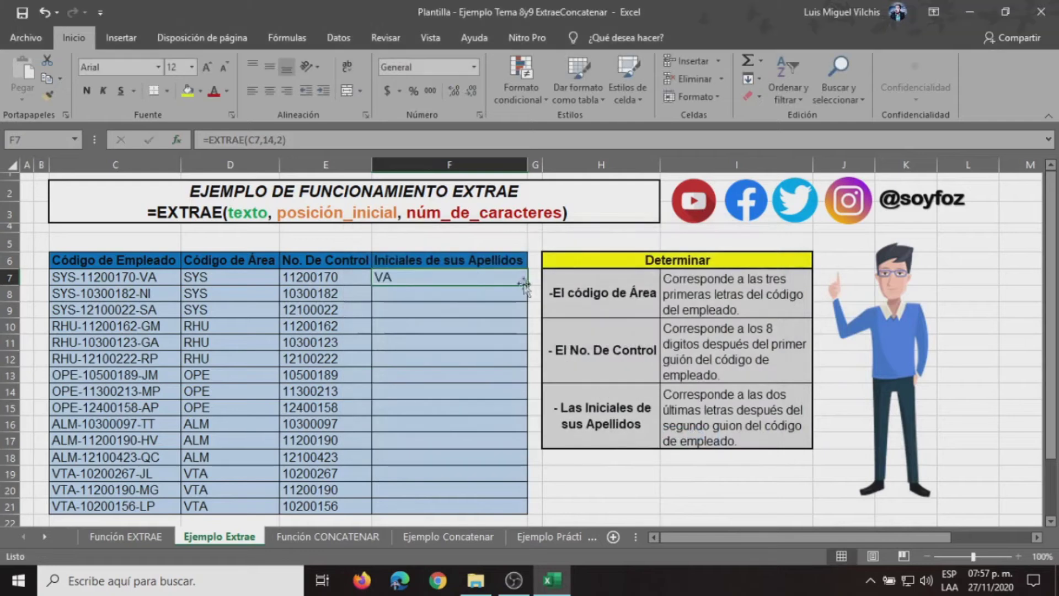
{"action": "double_click", "coordinate": [524, 285]}
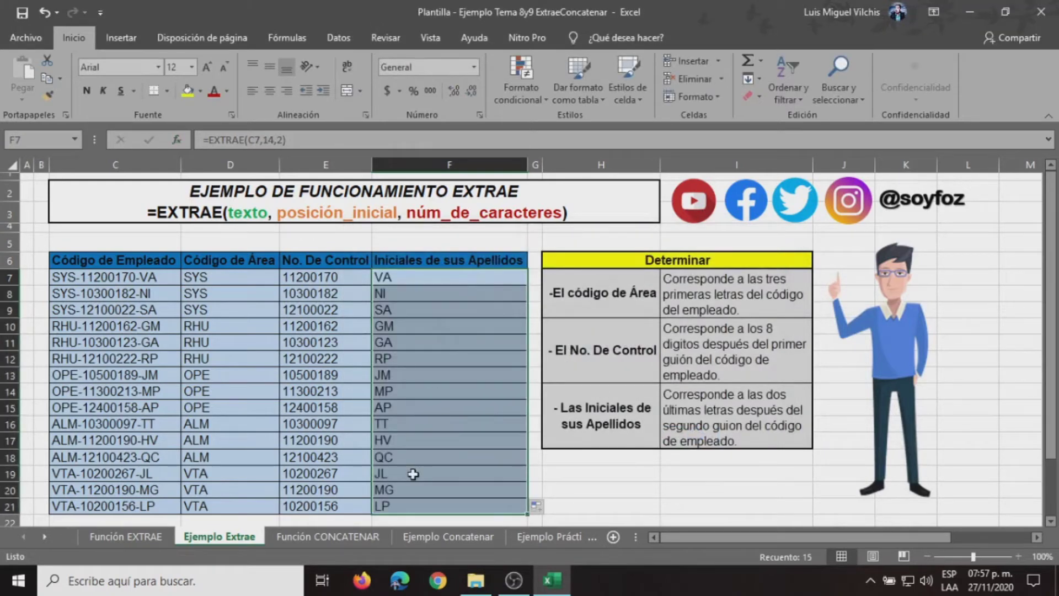
Compare the first employee code in row 7 with its extracted area code, control number and surname initials
{"action": "left_click", "coordinate": [399, 308]}
{"action": "left_click", "coordinate": [403, 276]}
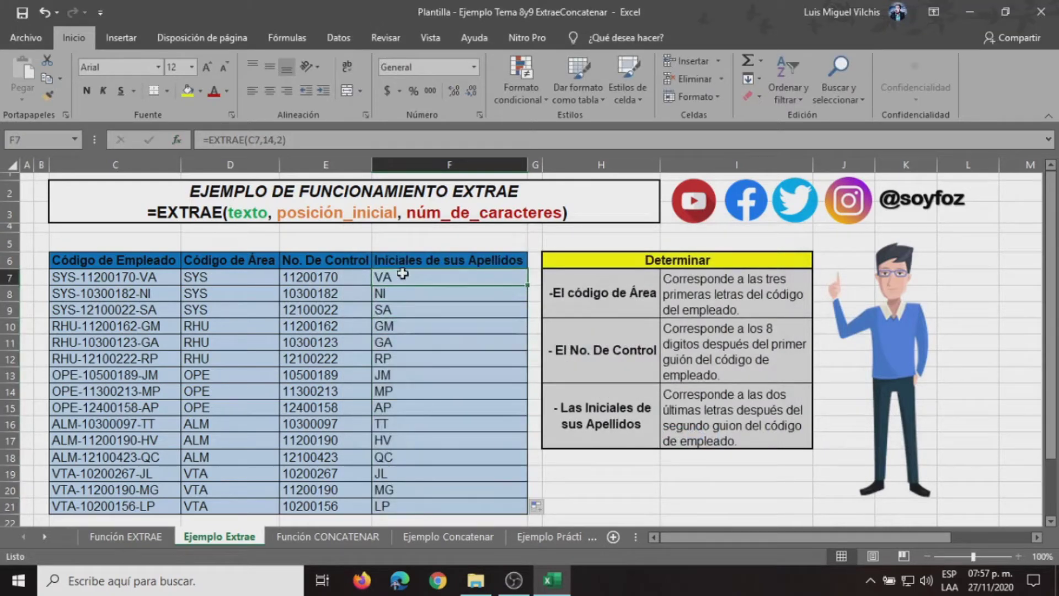
{"action": "left_click", "coordinate": [244, 276]}
{"action": "left_click", "coordinate": [91, 273]}
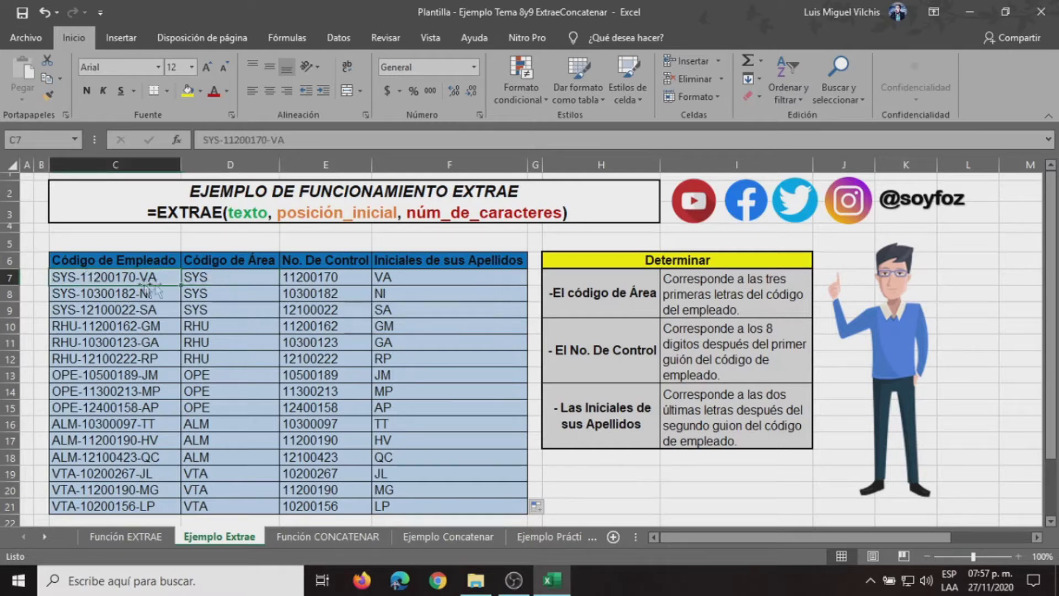
{"action": "left_click", "coordinate": [247, 277]}
{"action": "left_click", "coordinate": [320, 276]}
{"action": "left_click", "coordinate": [419, 284]}
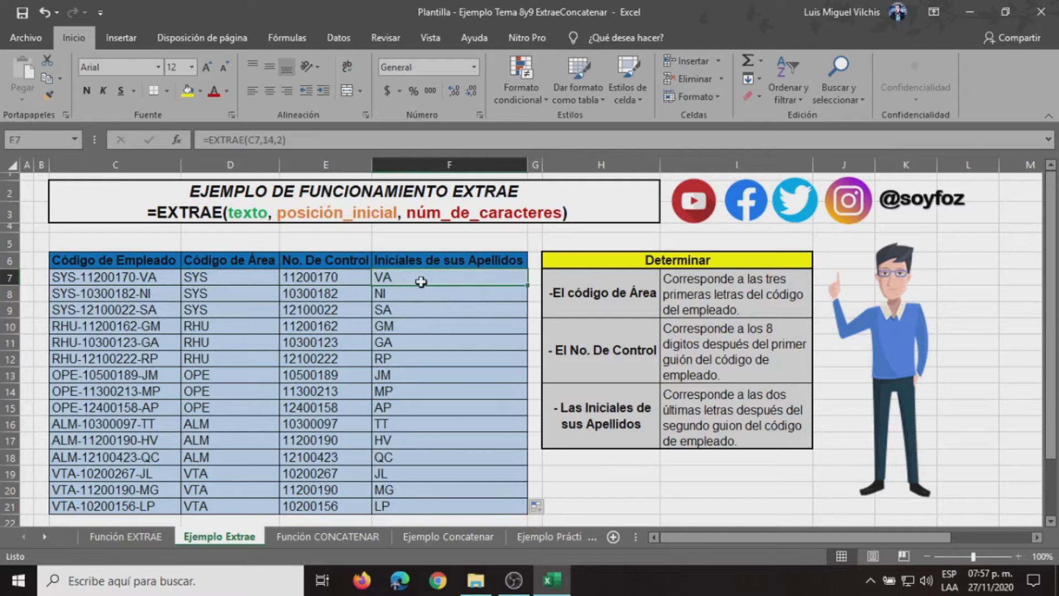
{"action": "left_click", "coordinate": [27, 176]}
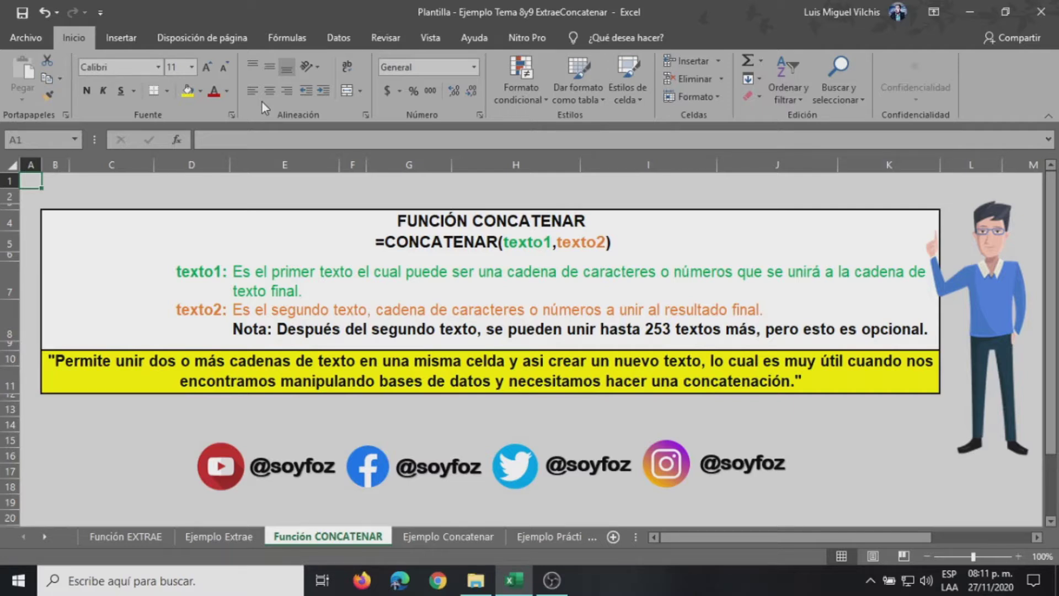
Review the texto1 and texto2 argument descriptions on the Función CONCATENAR sheet
{"action": "left_click", "coordinate": [199, 273]}
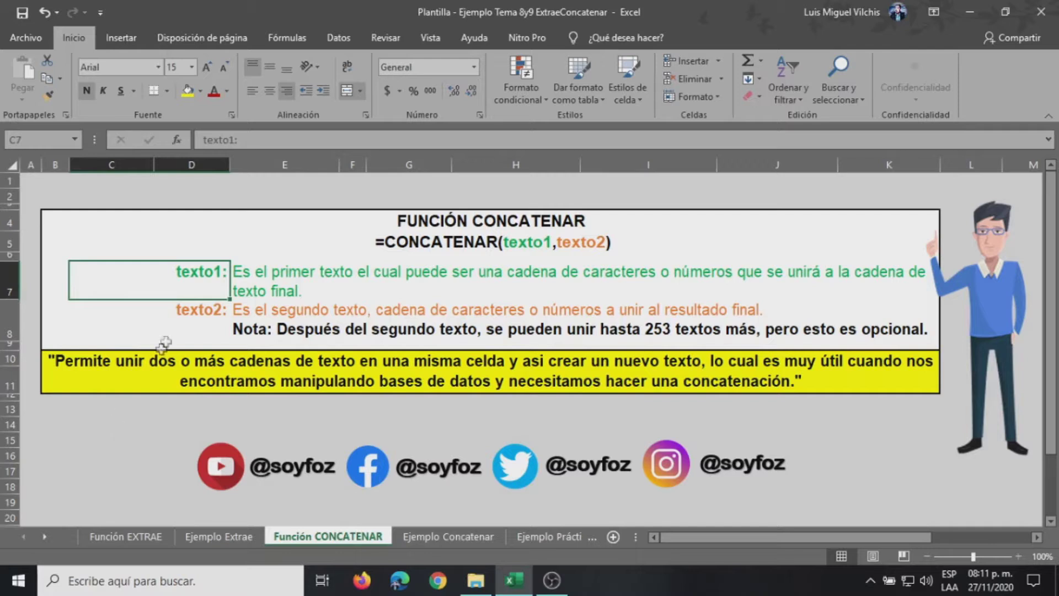
{"action": "left_click", "coordinate": [201, 314]}
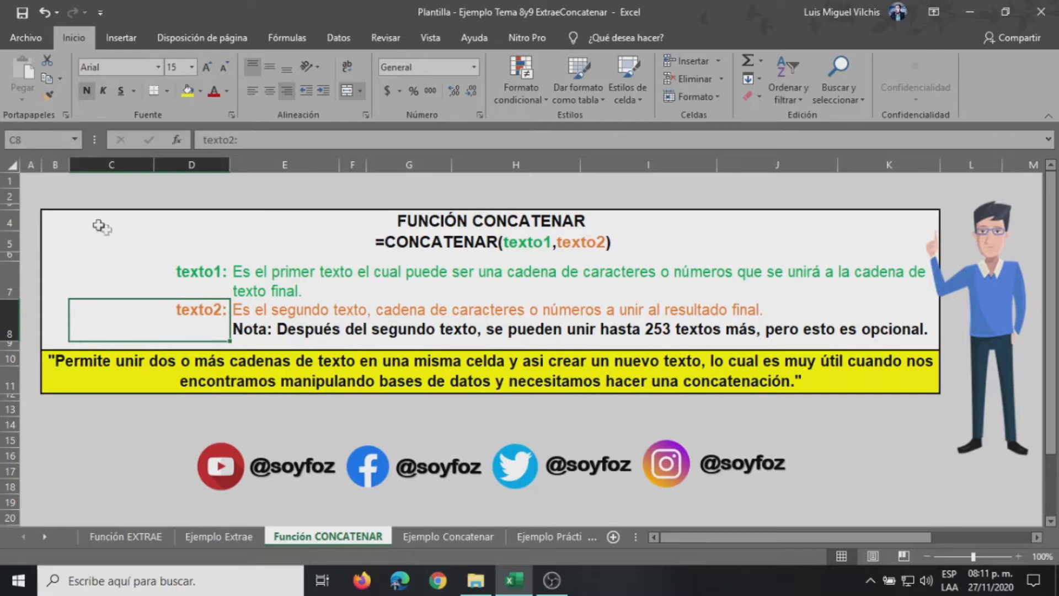
{"action": "left_click", "coordinate": [33, 181]}
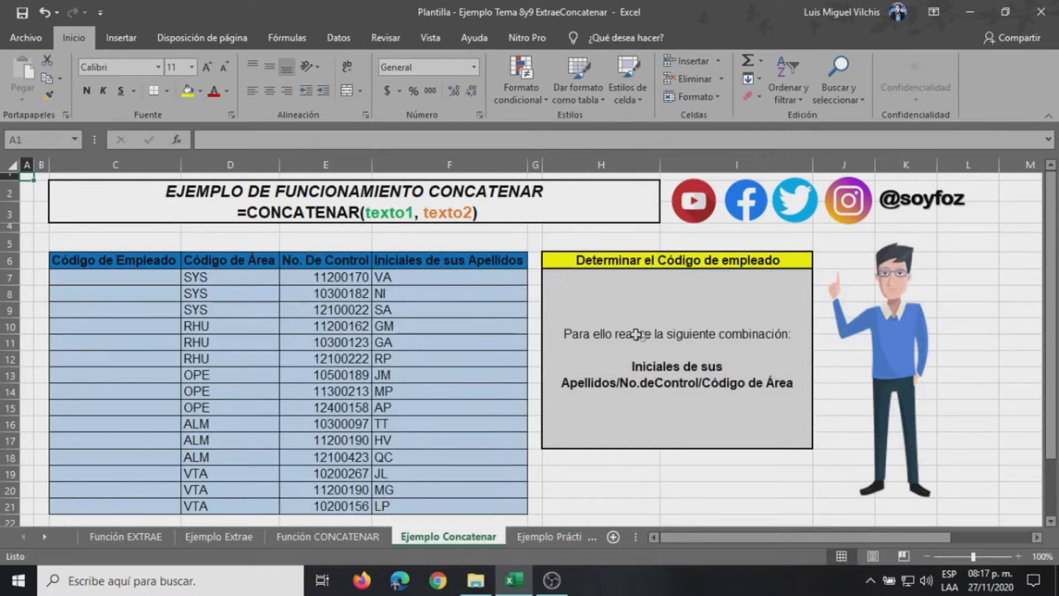
Examine the source column headings and the required employee code combination on the Ejemplo Concatenar sheet
{"action": "left_click", "coordinate": [233, 257]}
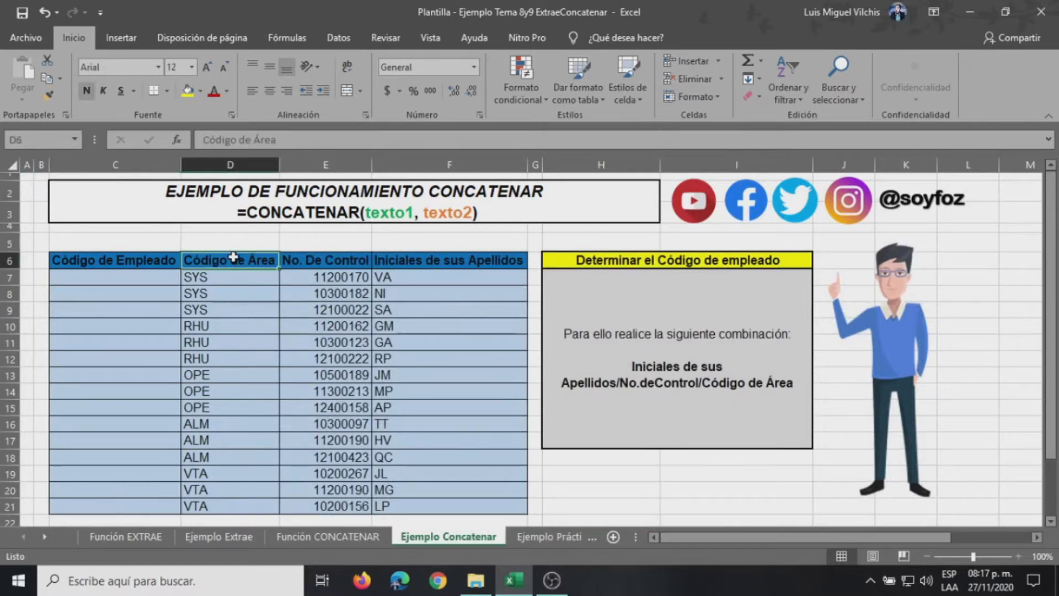
{"action": "left_click", "coordinate": [324, 258]}
{"action": "left_click", "coordinate": [414, 263]}
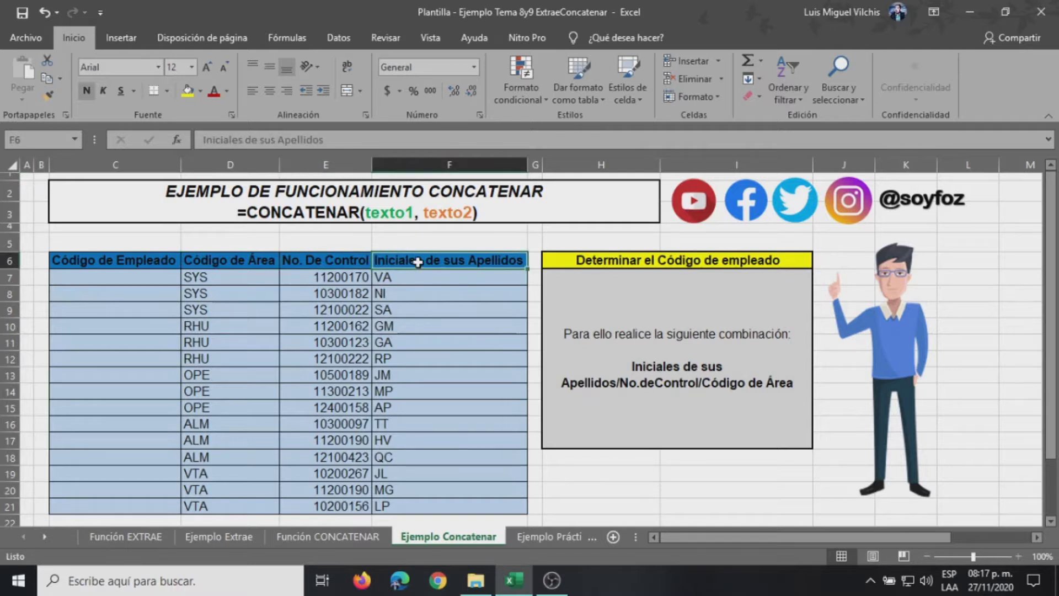
{"action": "left_click", "coordinate": [698, 261]}
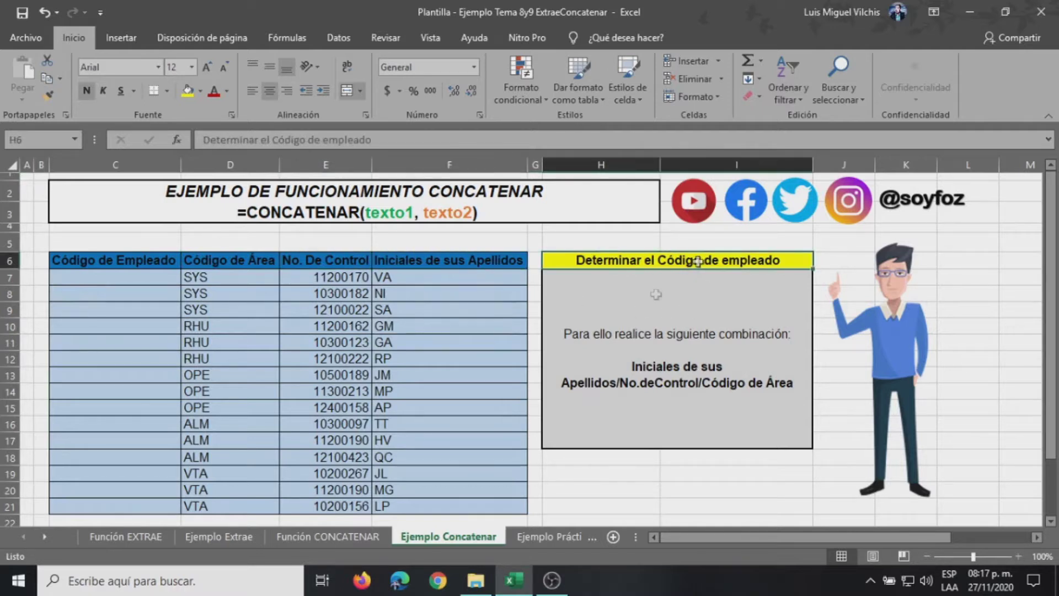
{"action": "key", "text": "Down"}
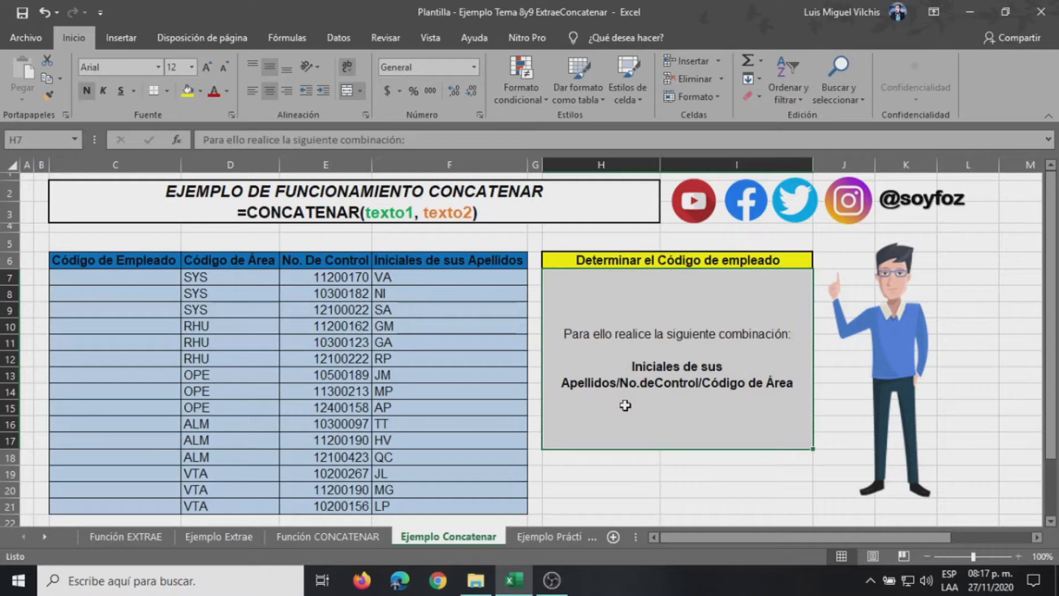
Insert the CONCATENAR function in C7 with F7 as its first text argument
{"action": "left_click", "coordinate": [144, 282]}
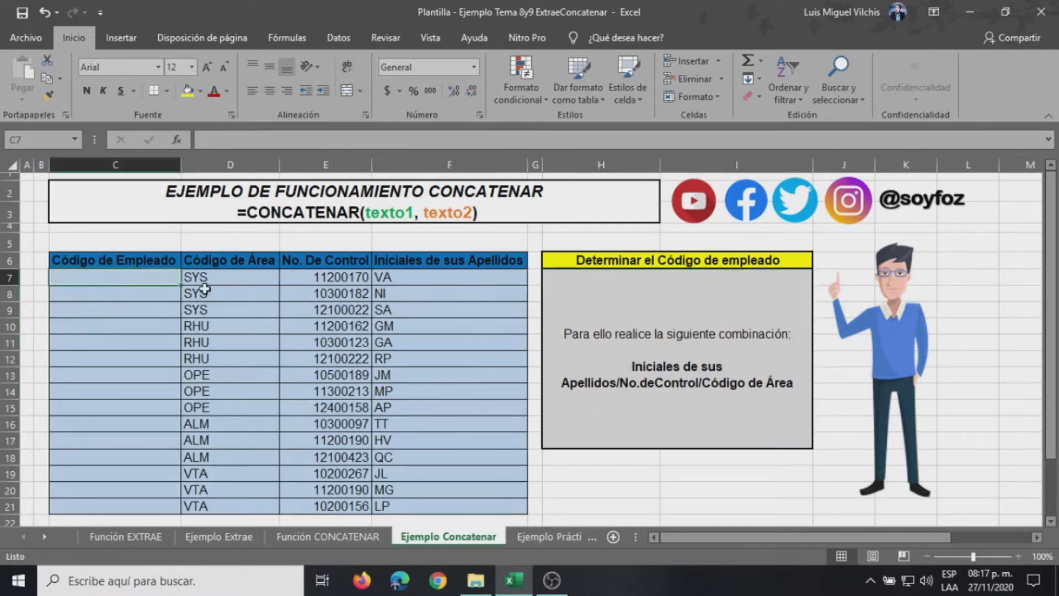
{"action": "left_click", "coordinate": [178, 140]}
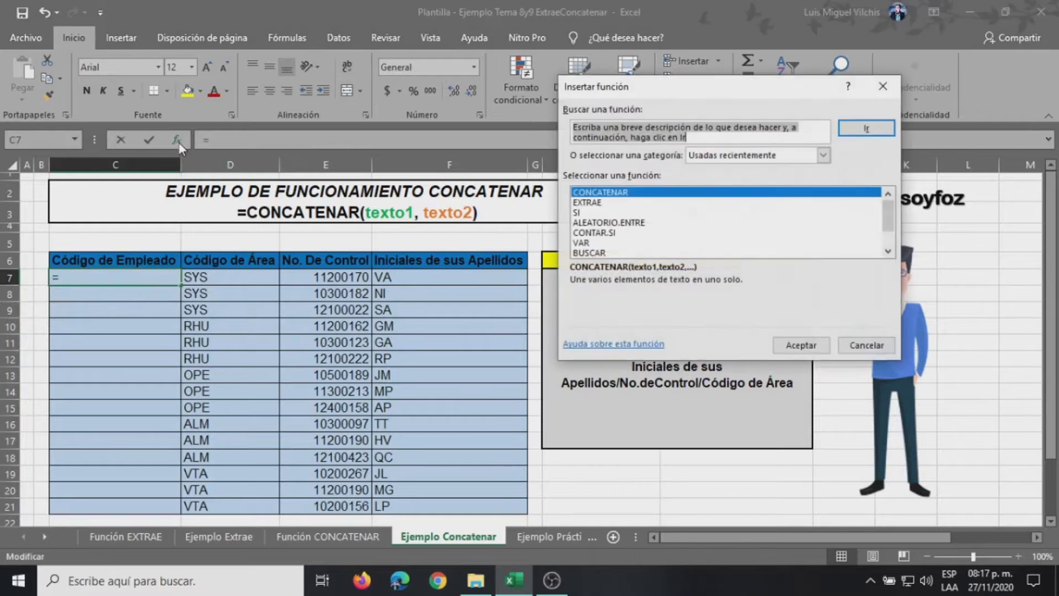
{"action": "left_click", "coordinate": [606, 193]}
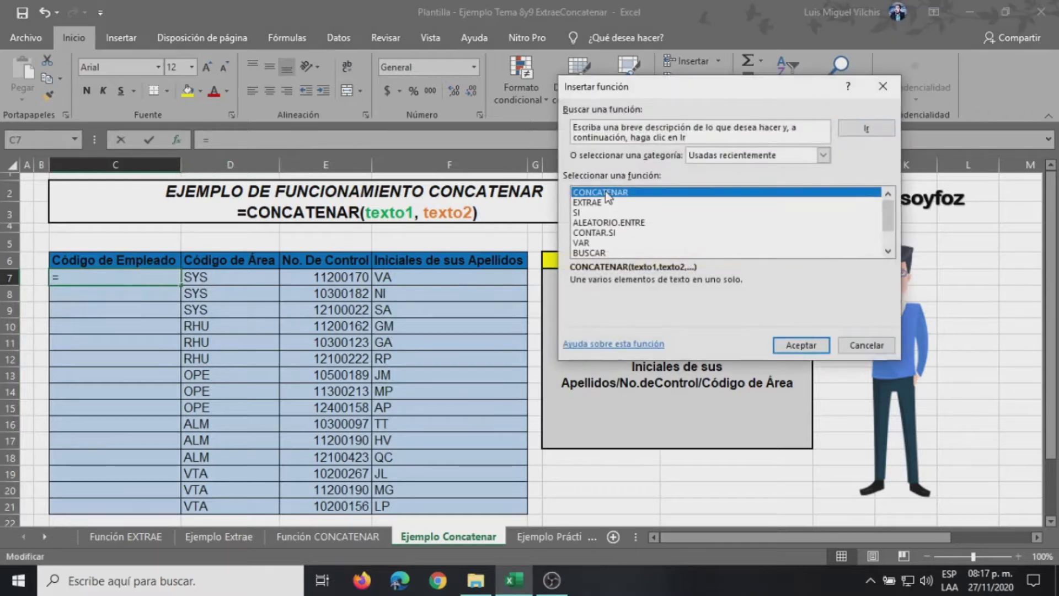
{"action": "left_click", "coordinate": [809, 345]}
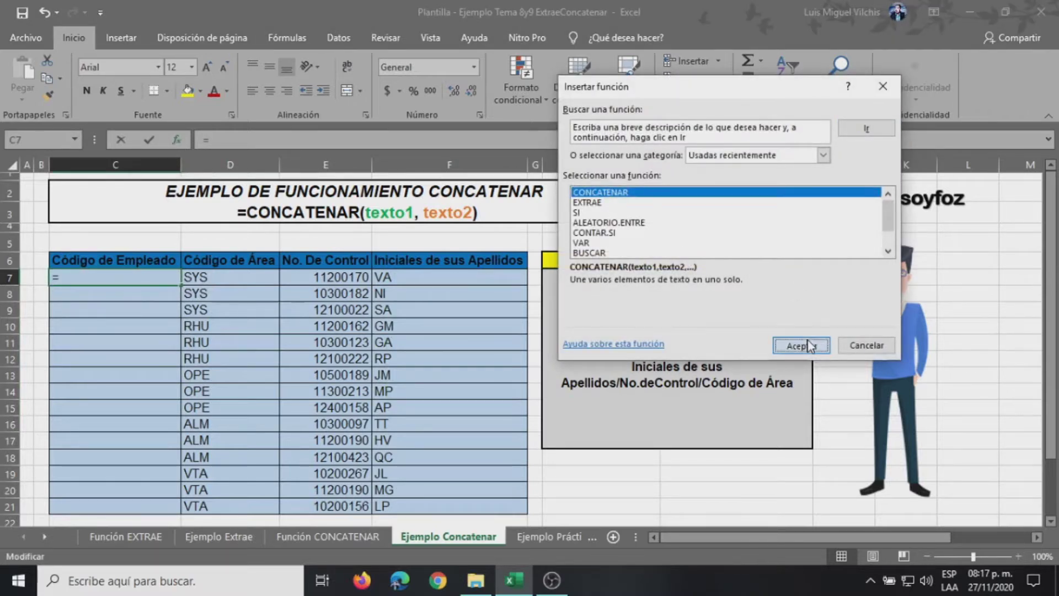
{"action": "left_click_drag", "start_coordinate": [679, 107], "coordinate": [662, 66]}
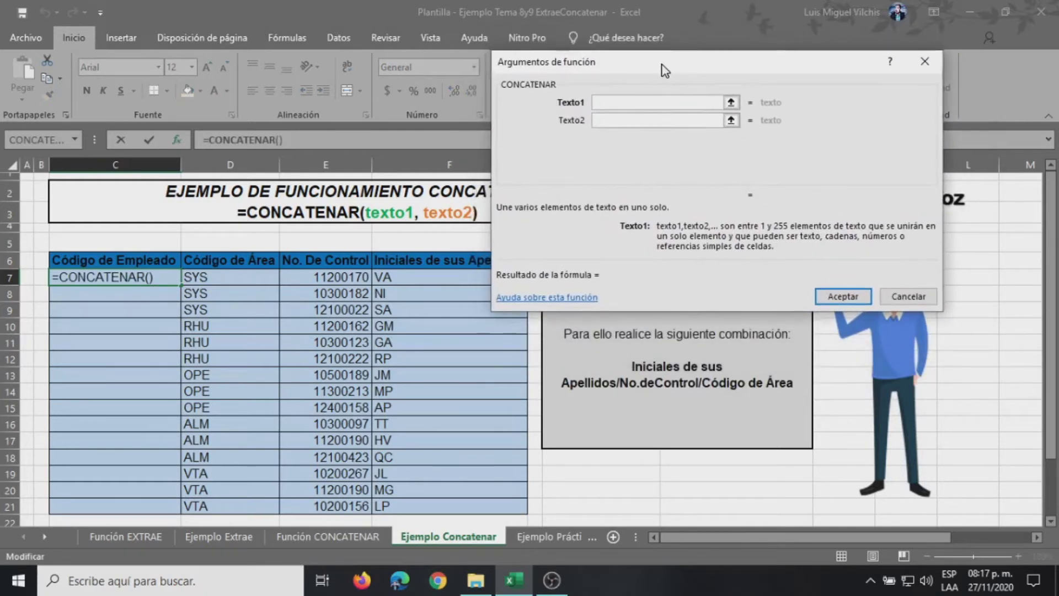
{"action": "left_click", "coordinate": [399, 277]}
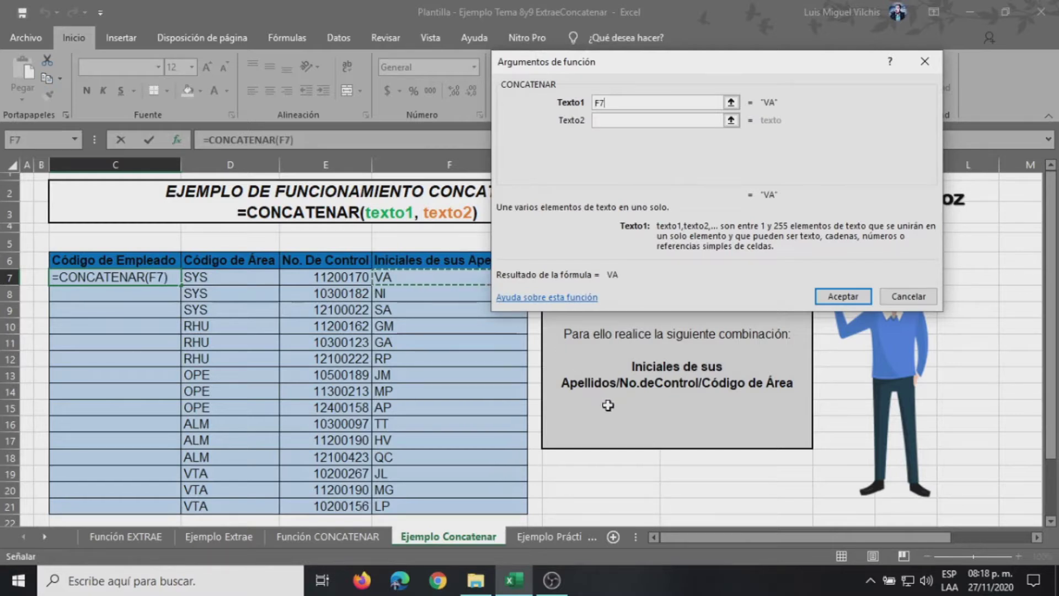
Complete the Código de Empleado formula with "/", E7, "/" and D7 as its second to fifth text arguments
{"action": "left_click", "coordinate": [603, 122]}
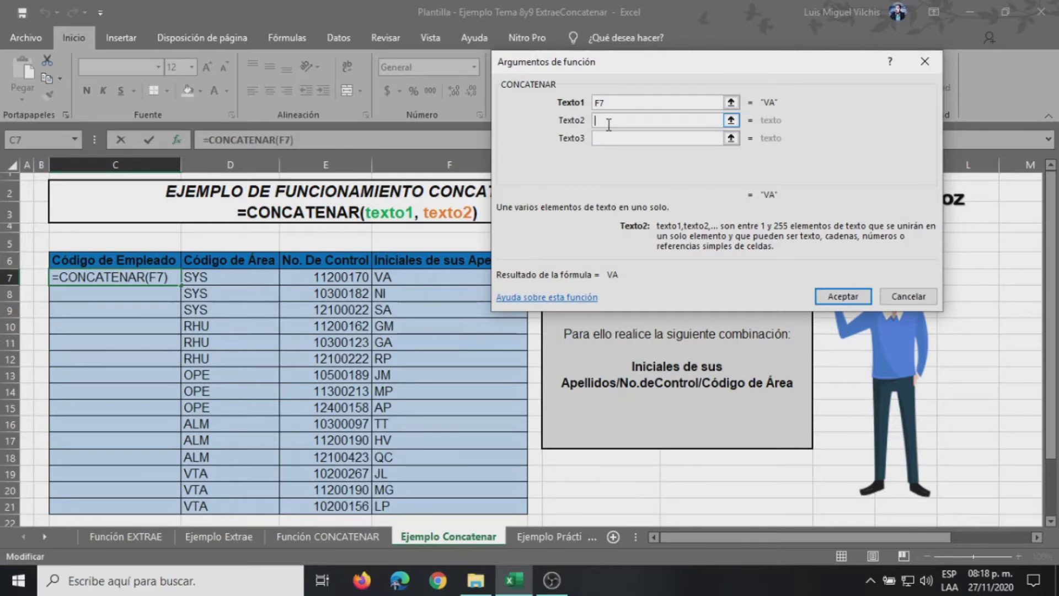
{"action": "type", "text": "\"/\""}
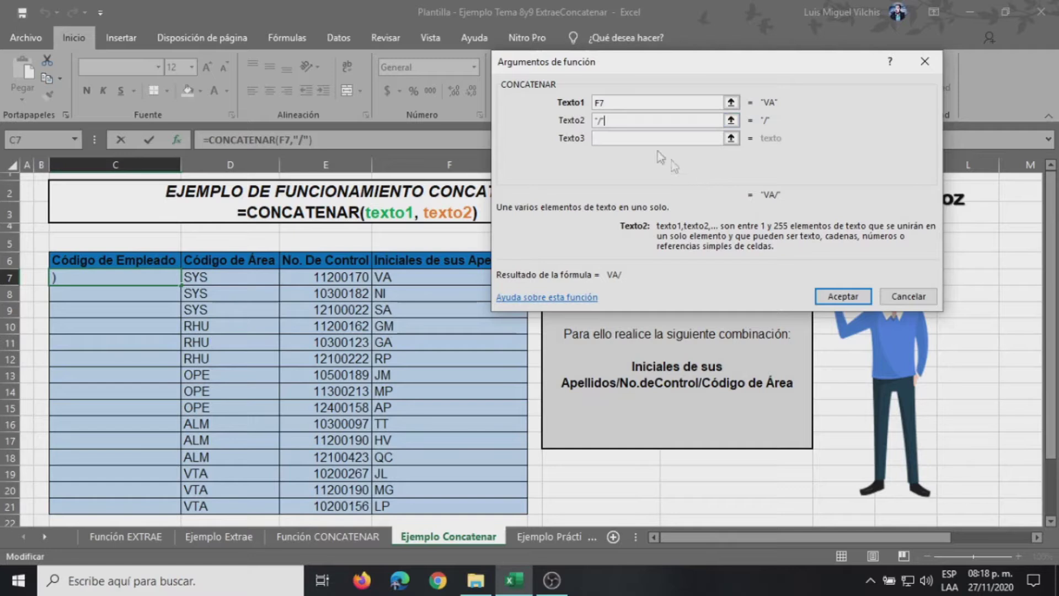
{"action": "left_click", "coordinate": [638, 139]}
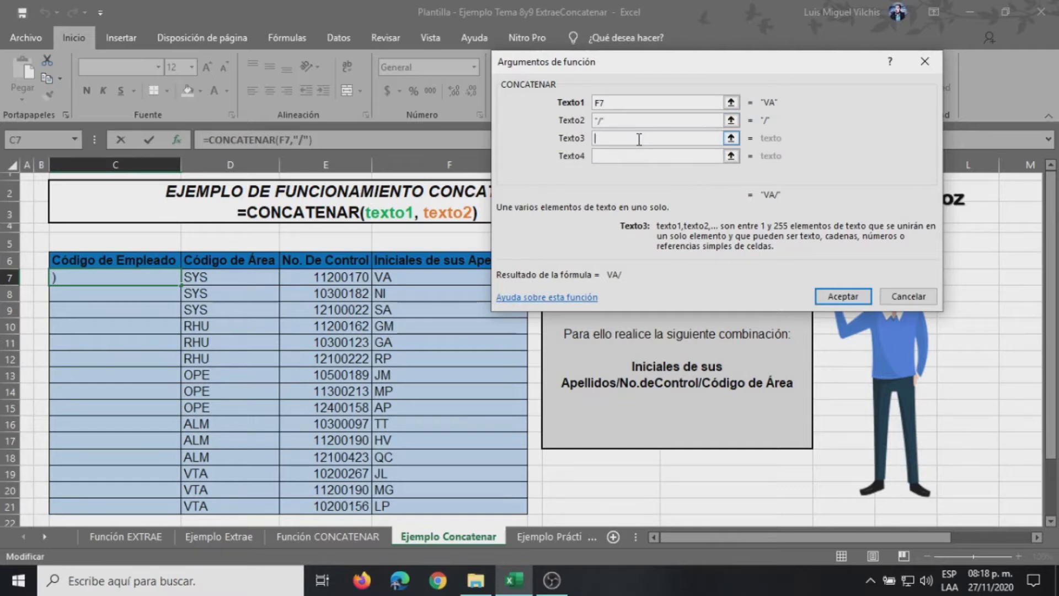
{"action": "left_click", "coordinate": [319, 276]}
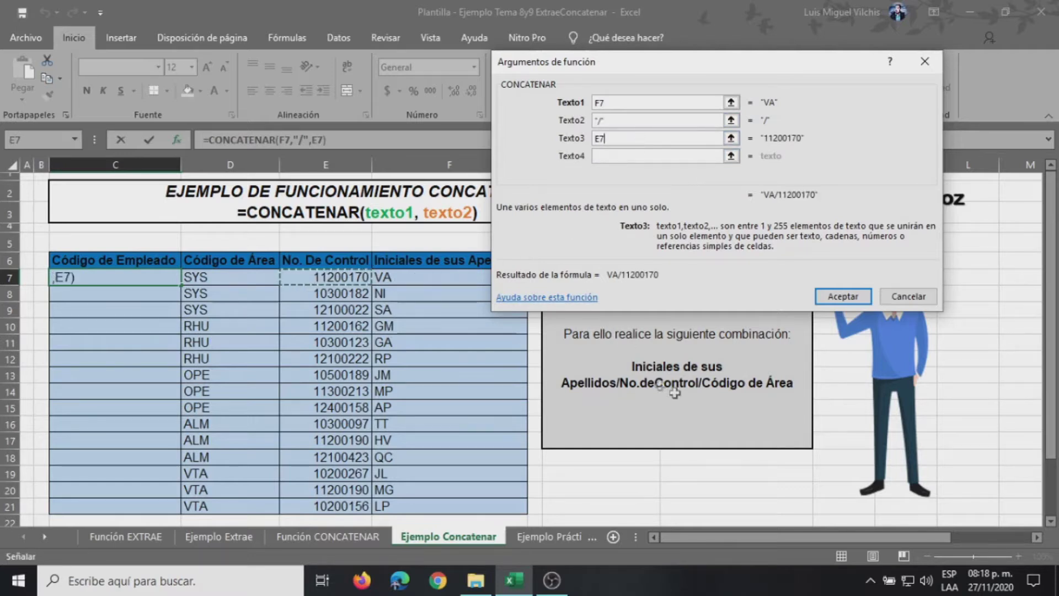
{"action": "left_click", "coordinate": [621, 157]}
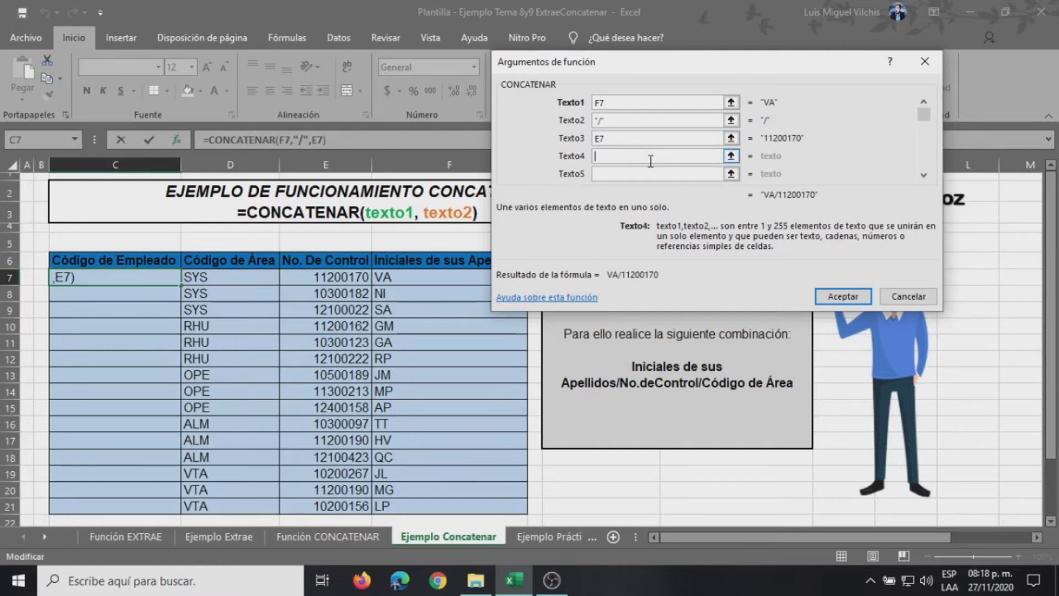
{"action": "type", "text": "\""}
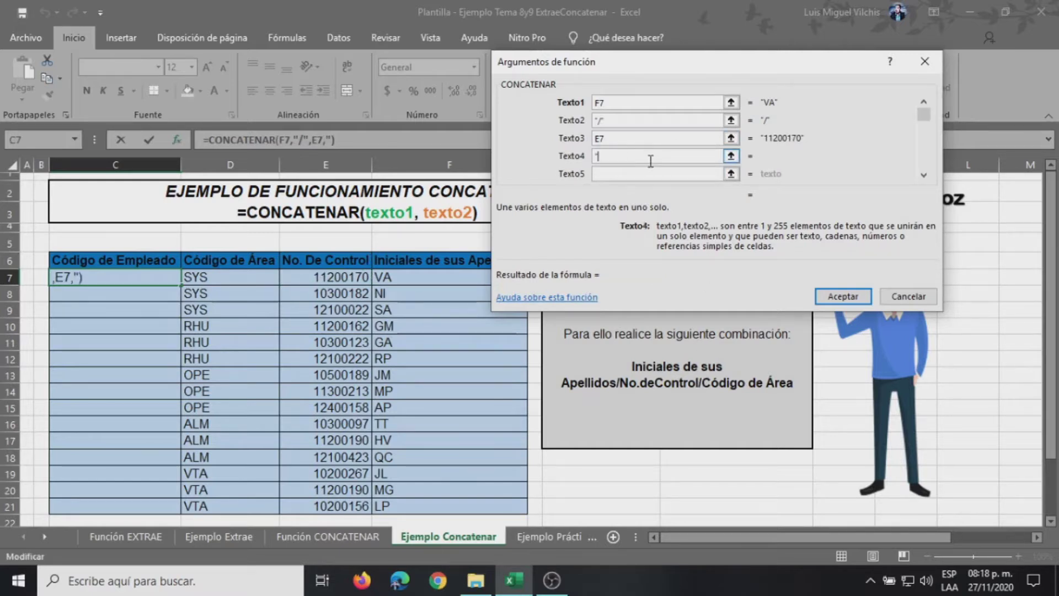
{"action": "type", "text": "/\""}
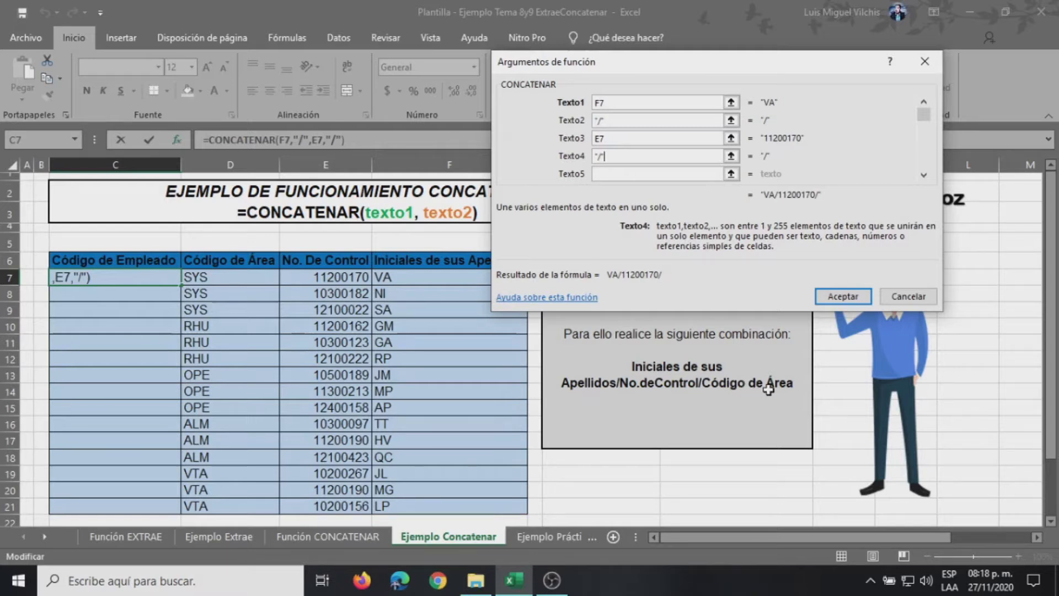
{"action": "left_click", "coordinate": [636, 174]}
{"action": "left_click", "coordinate": [222, 275]}
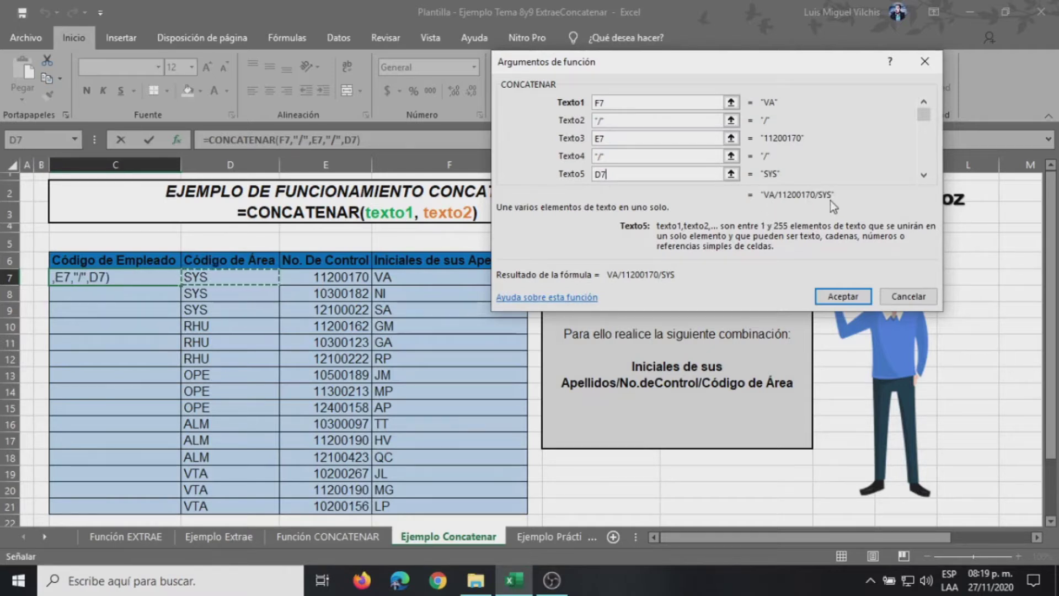
{"action": "left_click", "coordinate": [823, 296]}
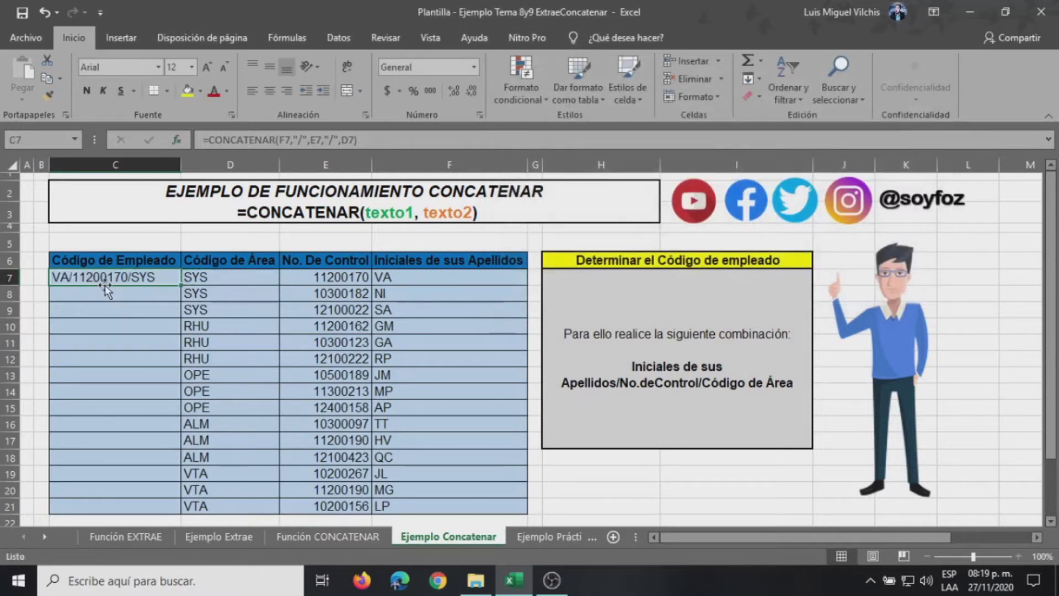
Center the employee code in C7 horizontally and fill the formula down through C21
{"action": "left_click", "coordinate": [269, 90]}
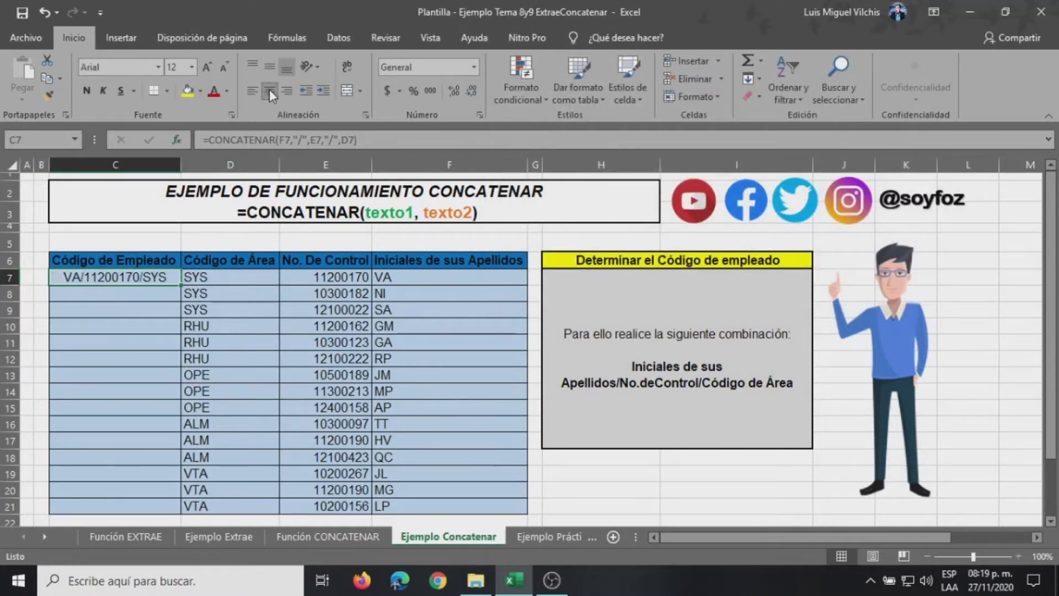
{"action": "double_click", "coordinate": [181, 284]}
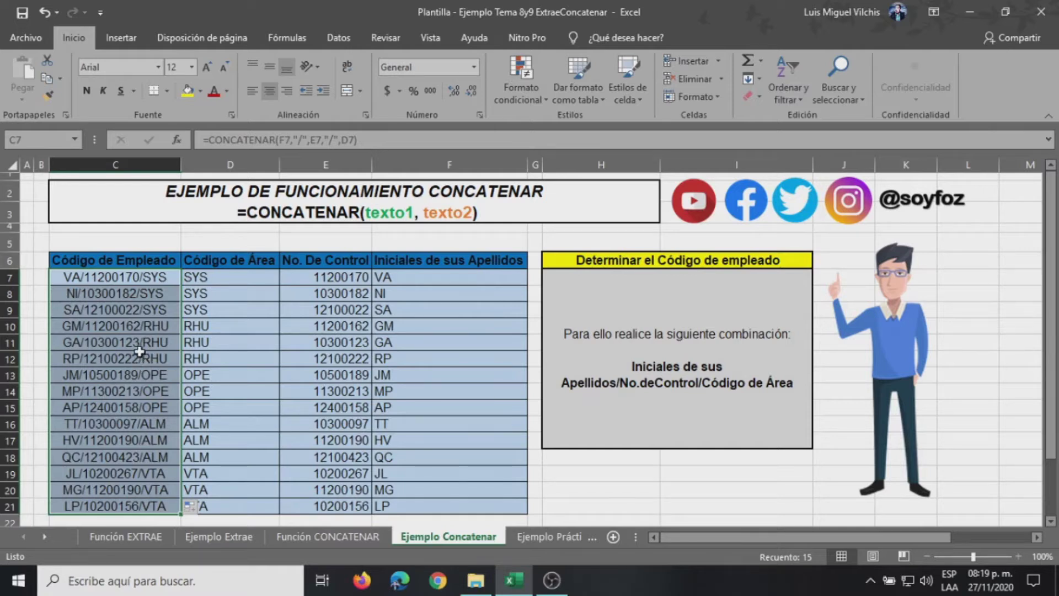
Examine the Datos table's column headings, from Nombre to Número de Empleado, on the Ejemplo Práctico1 sheet
{"action": "left_click", "coordinate": [197, 279]}
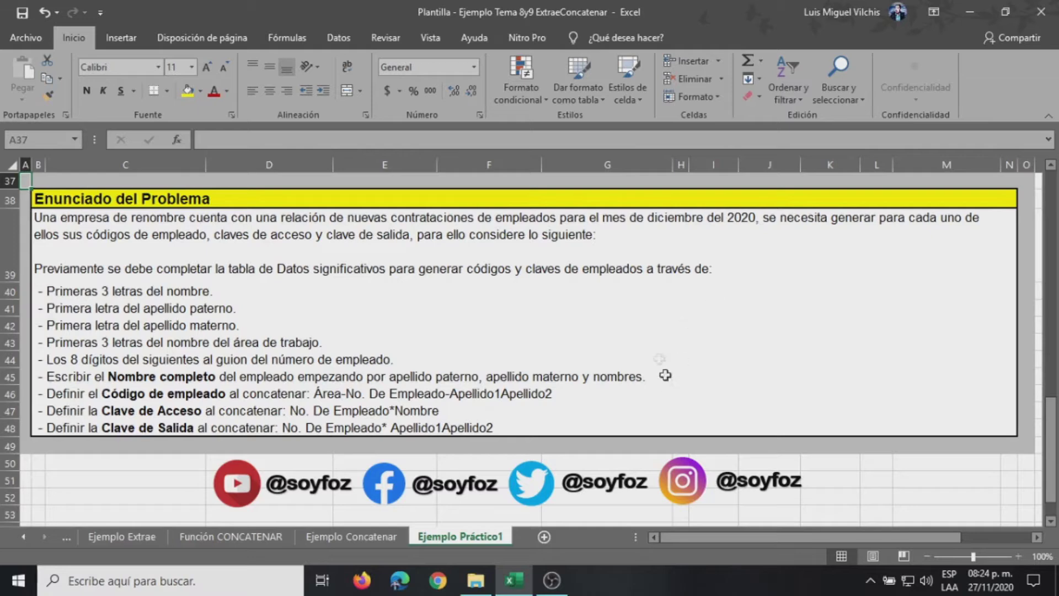
{"action": "scroll", "coordinate": [656, 353], "scroll_direction": "up", "scroll_amount": 4}
{"action": "scroll", "coordinate": [656, 350], "scroll_direction": "up", "scroll_amount": 4}
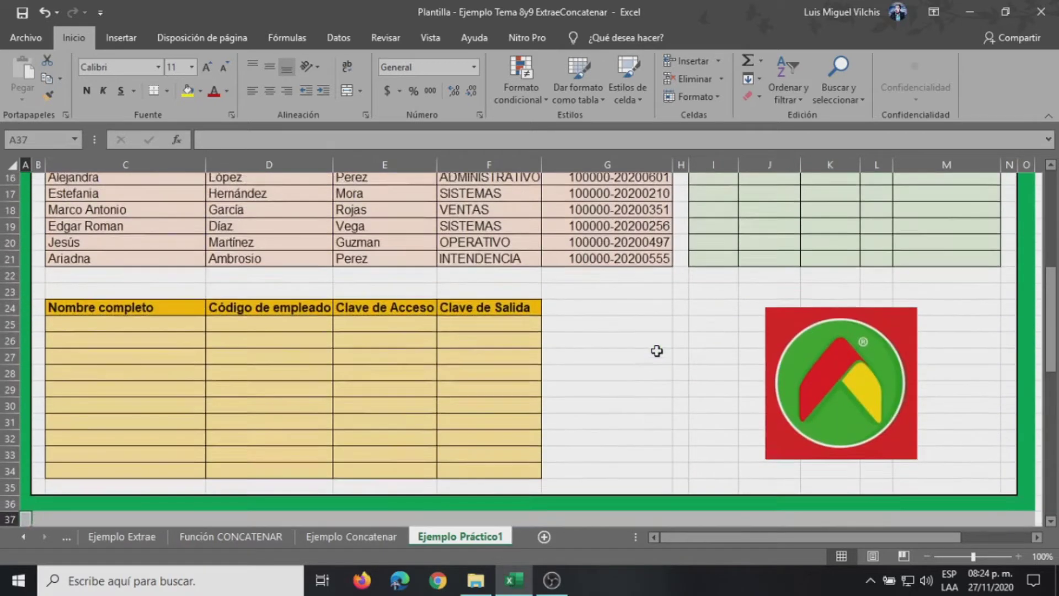
{"action": "scroll", "coordinate": [657, 351], "scroll_direction": "up", "scroll_amount": 5}
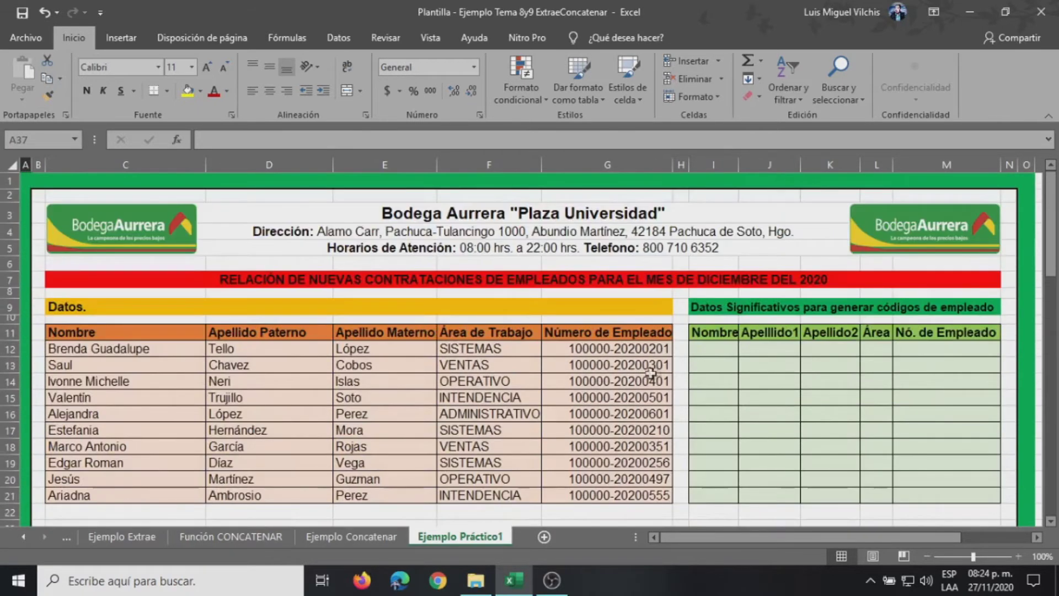
{"action": "left_click", "coordinate": [77, 333]}
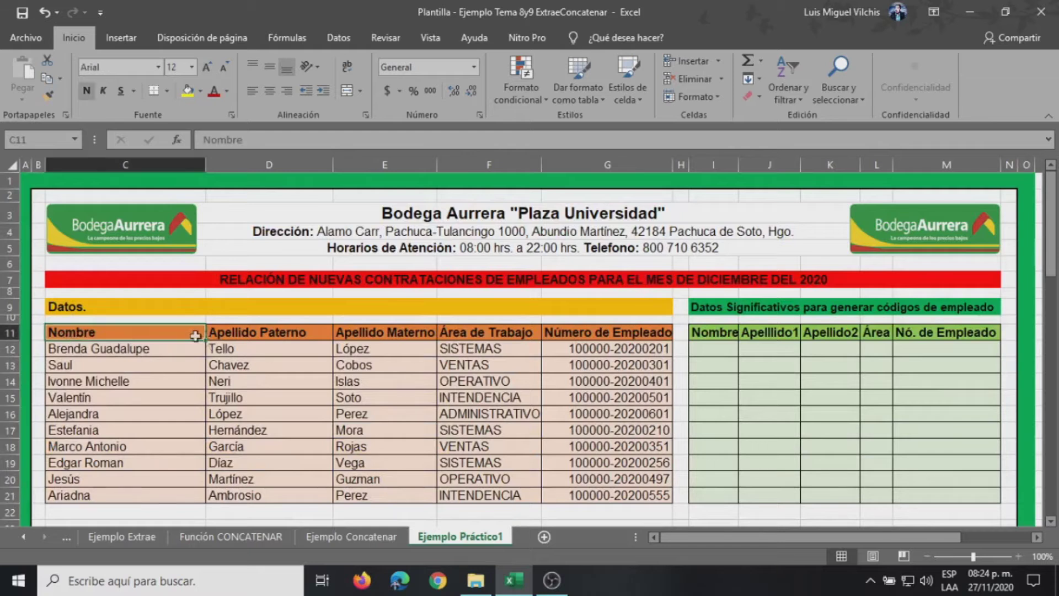
{"action": "left_click", "coordinate": [238, 335]}
{"action": "left_click", "coordinate": [364, 331]}
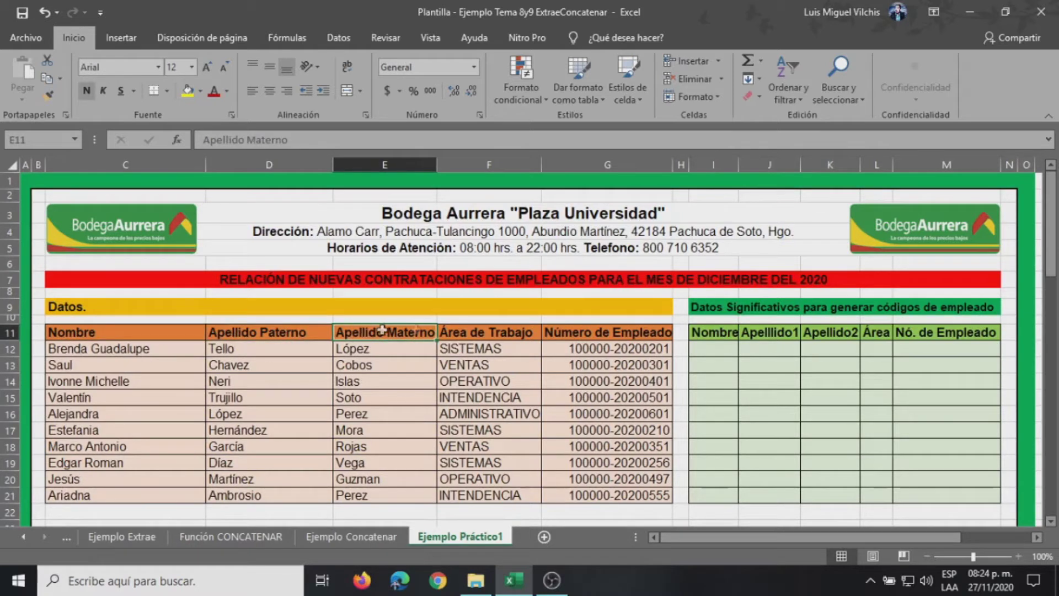
{"action": "left_click", "coordinate": [479, 332]}
{"action": "left_click", "coordinate": [584, 334]}
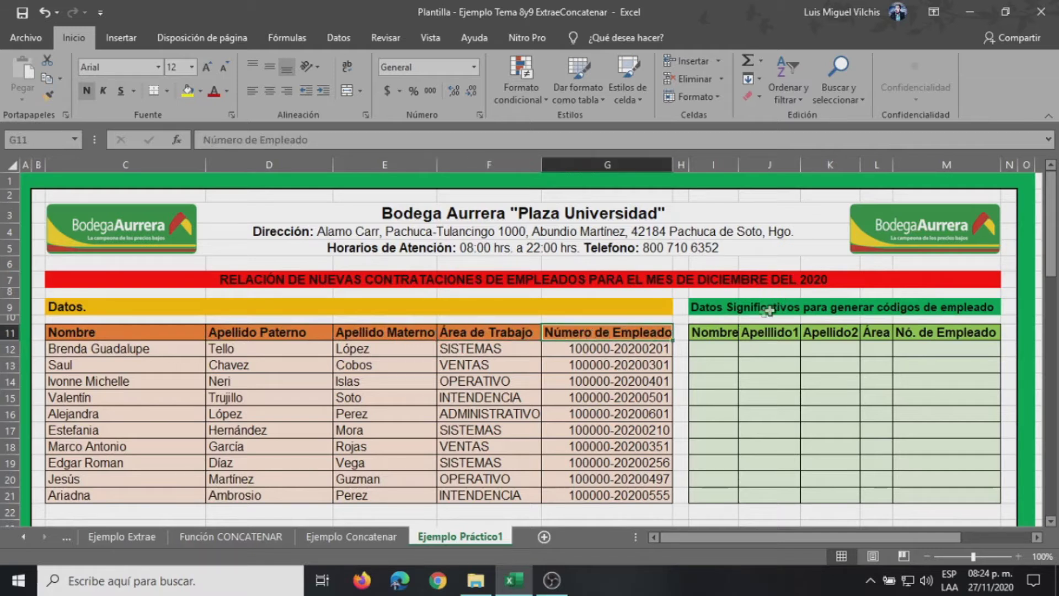
Examine the column headings of the Datos Significativos table for generating employee codes
{"action": "left_click", "coordinate": [740, 309]}
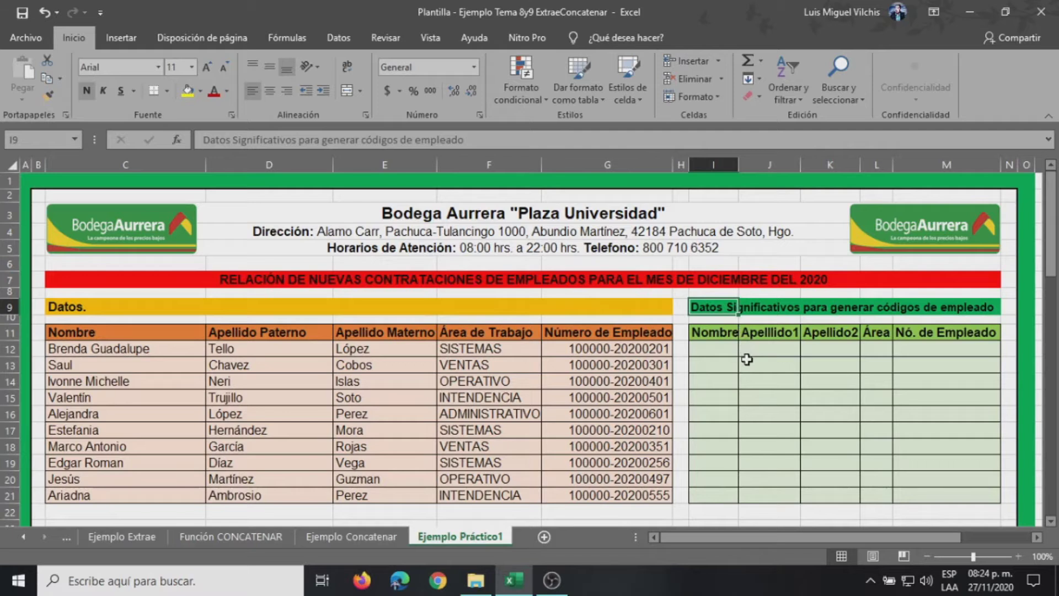
{"action": "left_click", "coordinate": [716, 334]}
{"action": "left_click", "coordinate": [767, 333]}
{"action": "left_click", "coordinate": [846, 334]}
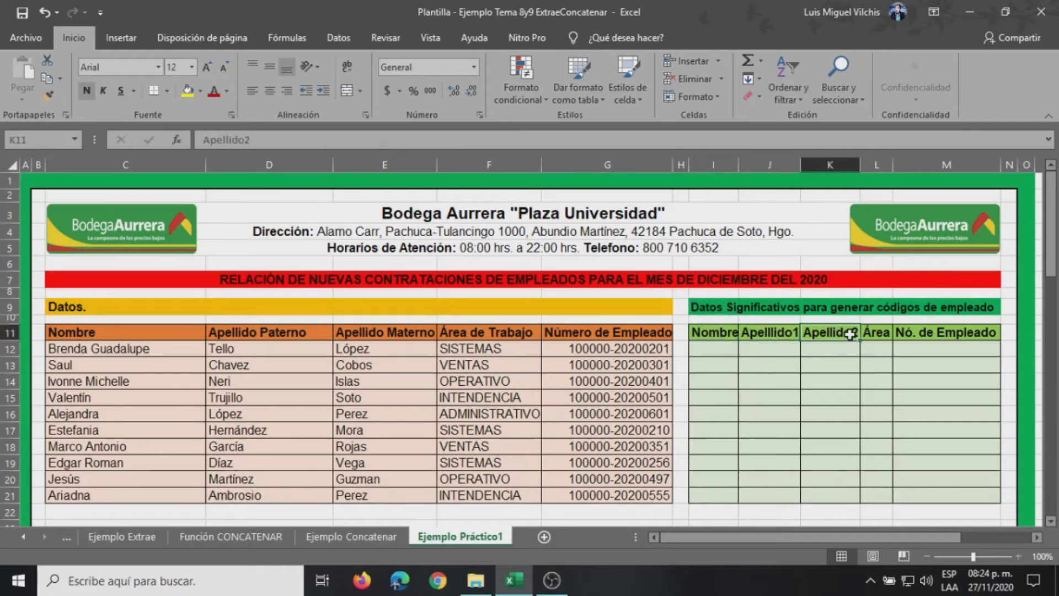
{"action": "left_click", "coordinate": [876, 334]}
{"action": "left_click", "coordinate": [917, 334]}
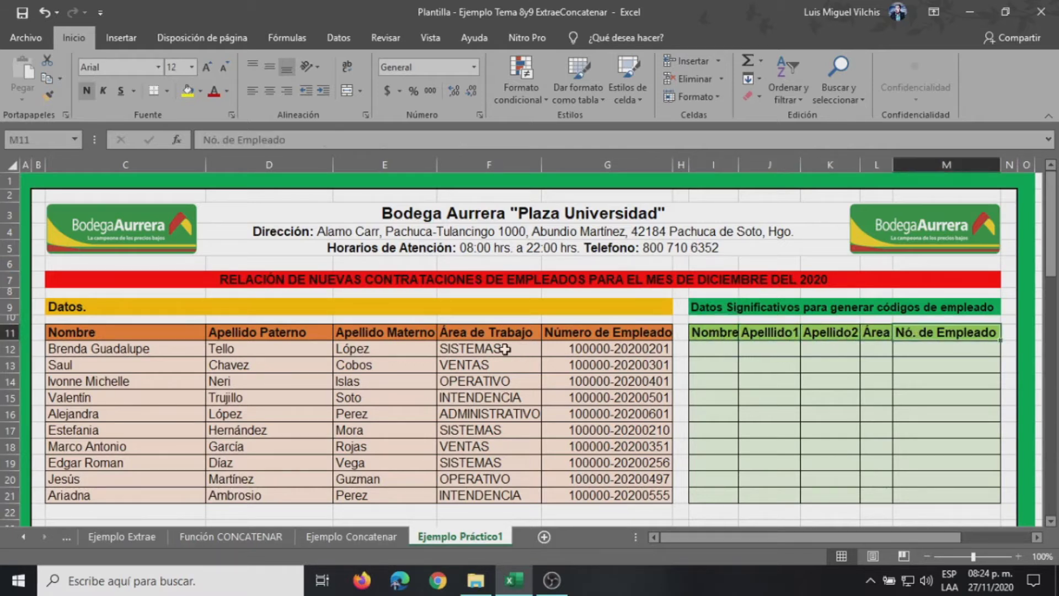
Examine the headings of the empty Nombre completo table and the extraction rules in the Enunciado del Problema
{"action": "scroll", "coordinate": [505, 349], "scroll_direction": "down", "scroll_amount": 5}
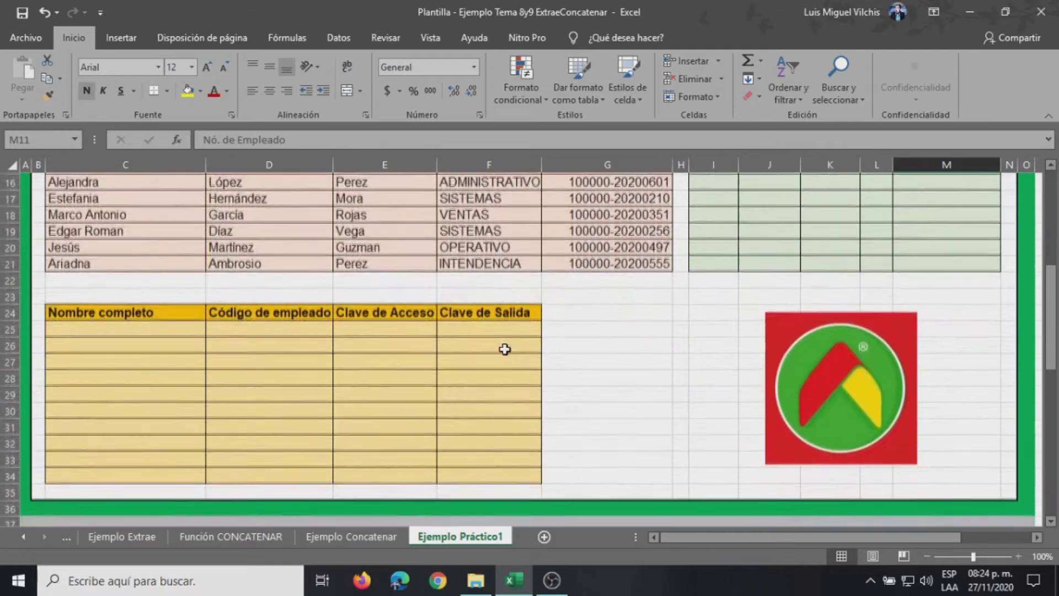
{"action": "left_click", "coordinate": [103, 311]}
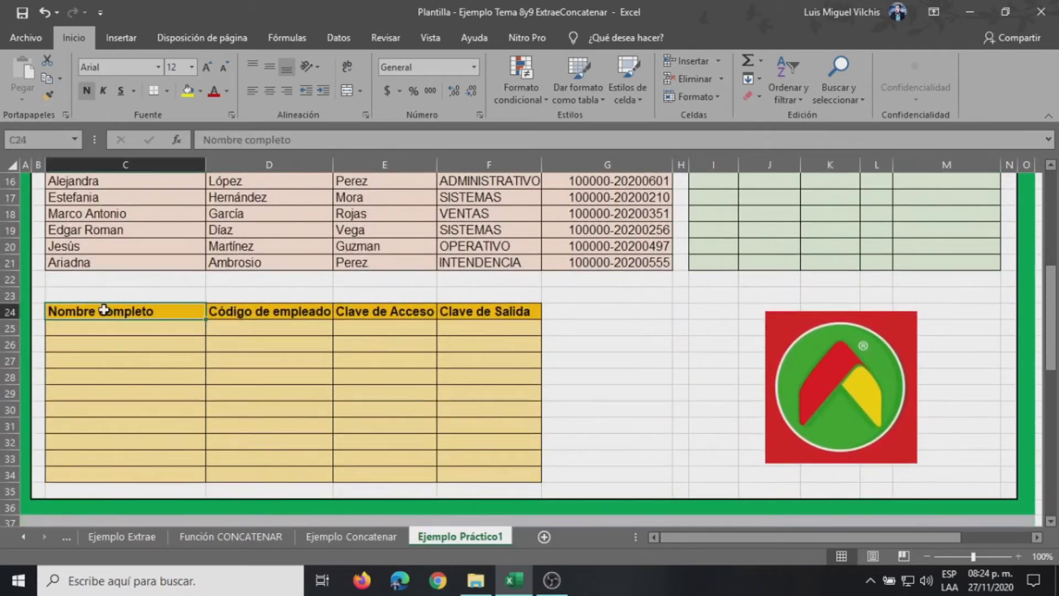
{"action": "left_click", "coordinate": [251, 313]}
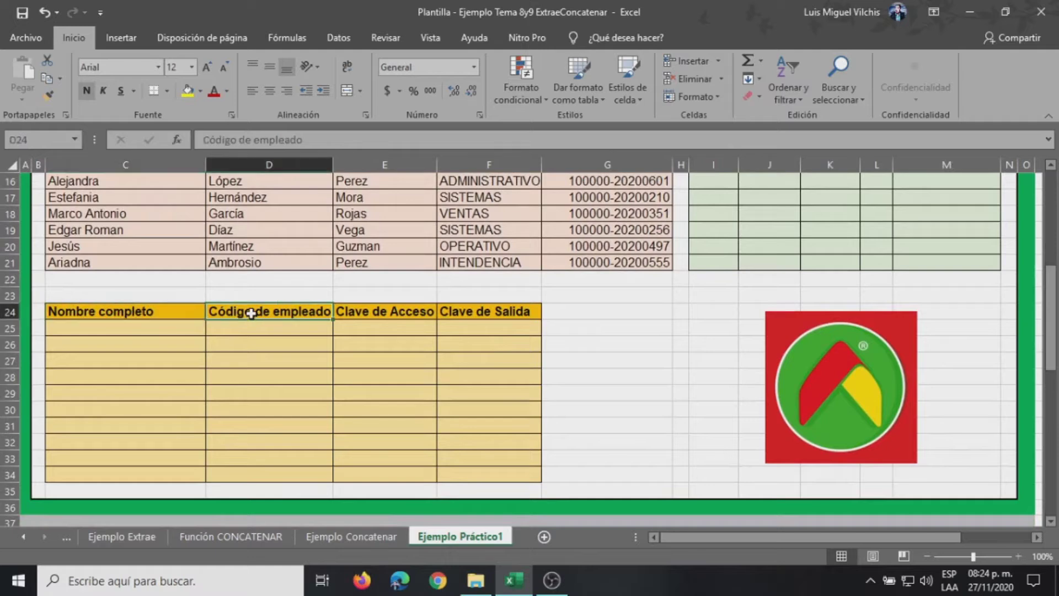
{"action": "left_click", "coordinate": [380, 308]}
{"action": "left_click", "coordinate": [460, 308]}
{"action": "scroll", "coordinate": [577, 328], "scroll_direction": "down", "scroll_amount": 6}
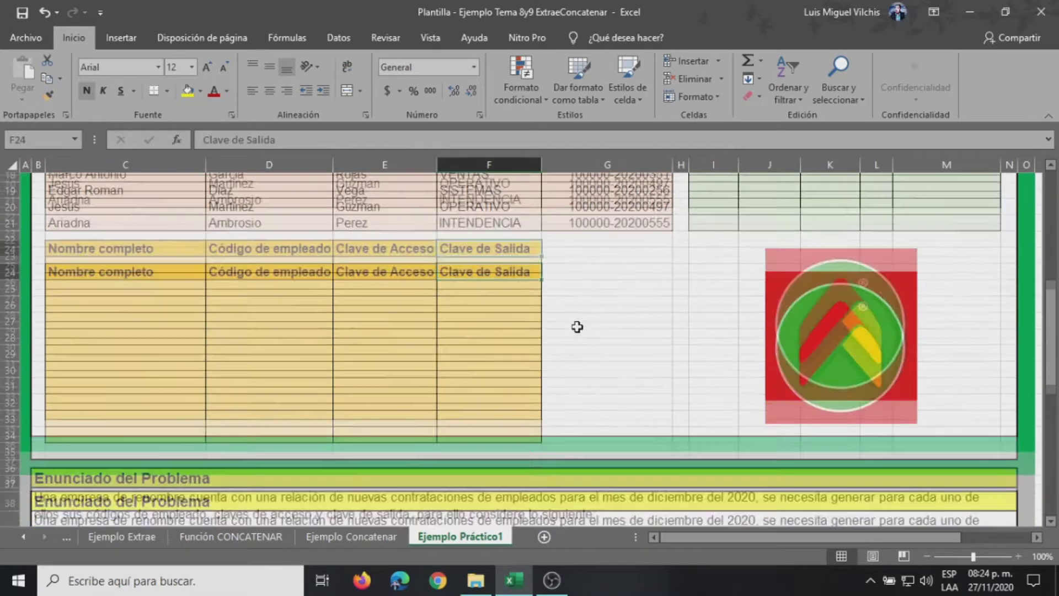
{"action": "scroll", "coordinate": [527, 392], "scroll_direction": "up", "scroll_amount": 7}
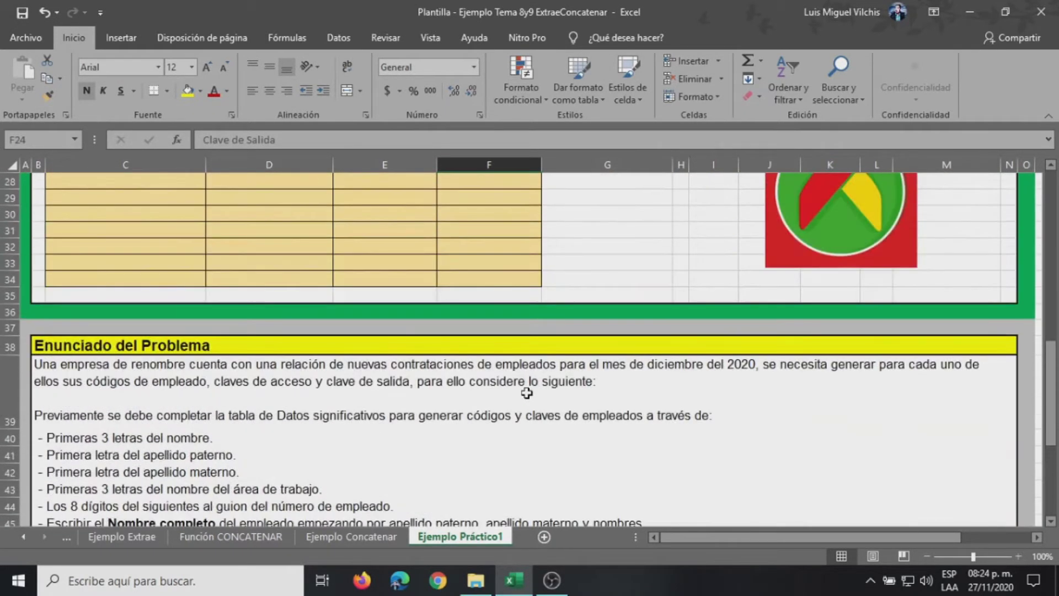
{"action": "scroll", "coordinate": [527, 392], "scroll_direction": "up", "scroll_amount": 4}
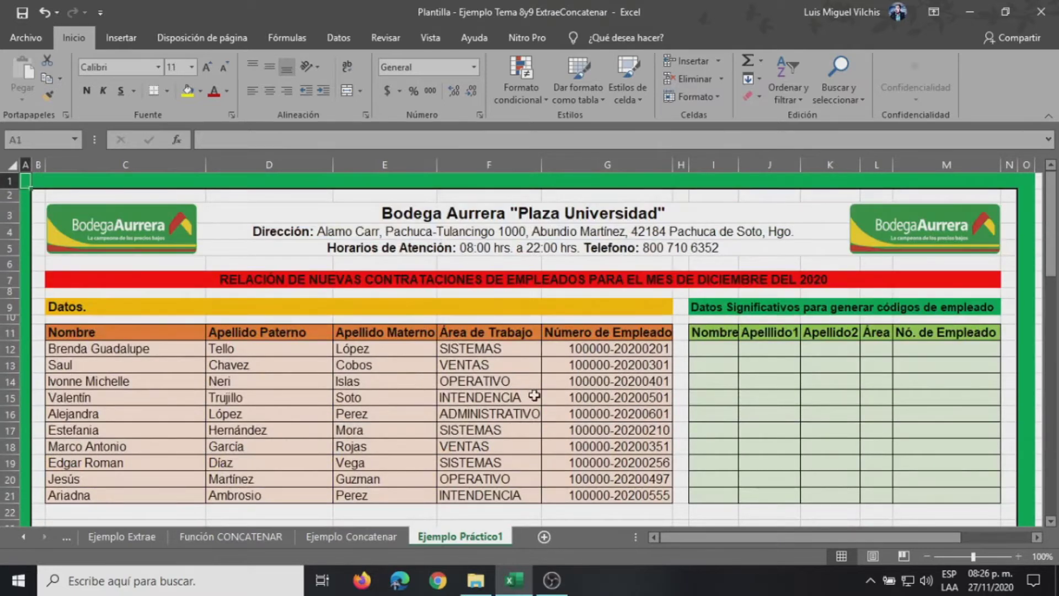
{"action": "scroll", "coordinate": [554, 378], "scroll_direction": "down", "scroll_amount": 3}
{"action": "scroll", "coordinate": [554, 378], "scroll_direction": "down", "scroll_amount": 10}
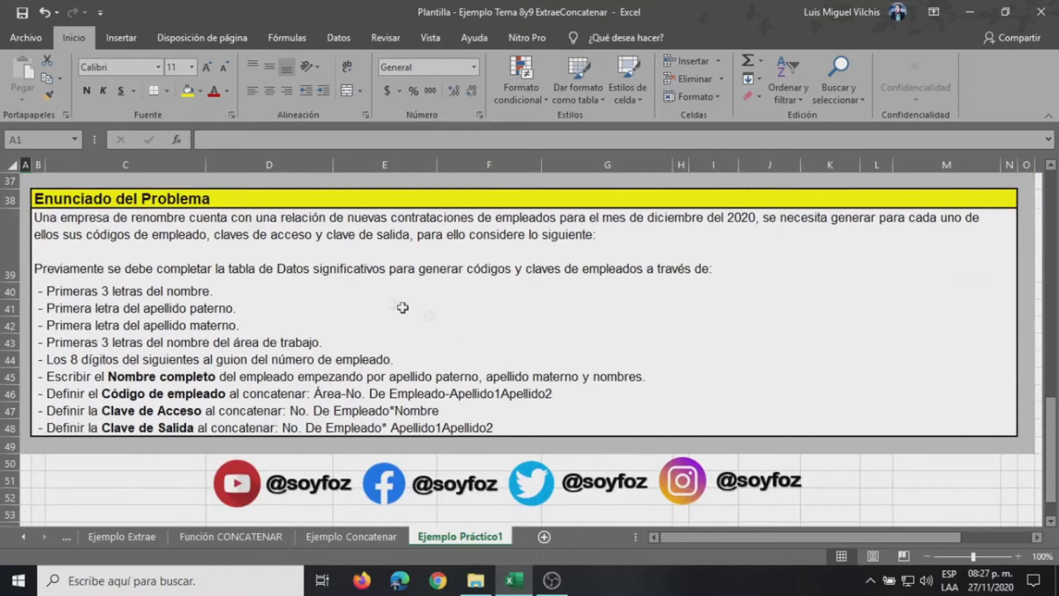
{"action": "left_click", "coordinate": [293, 269]}
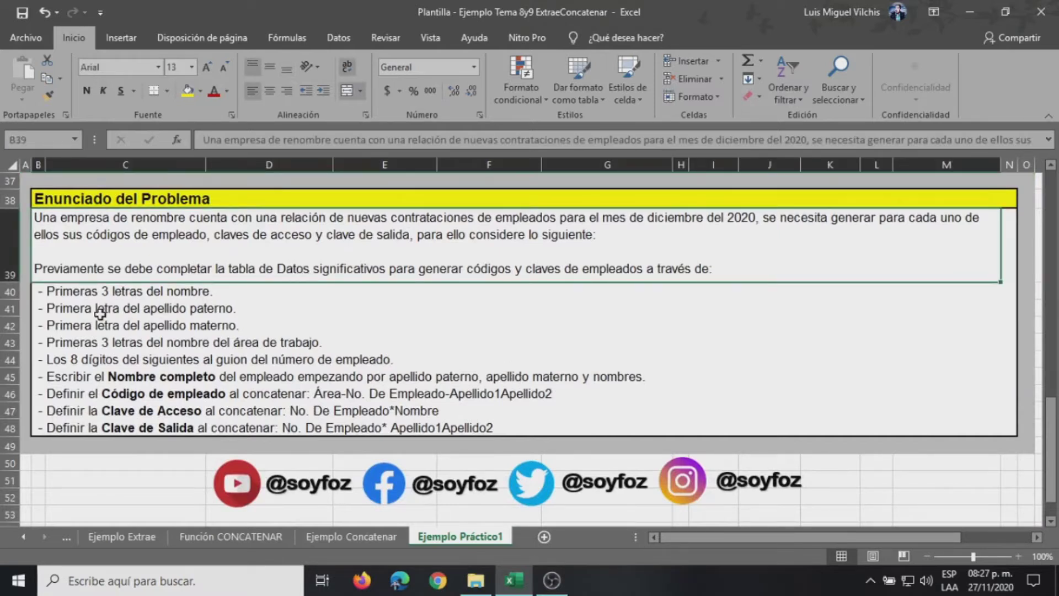
{"action": "scroll", "coordinate": [359, 338], "scroll_direction": "up", "scroll_amount": 8}
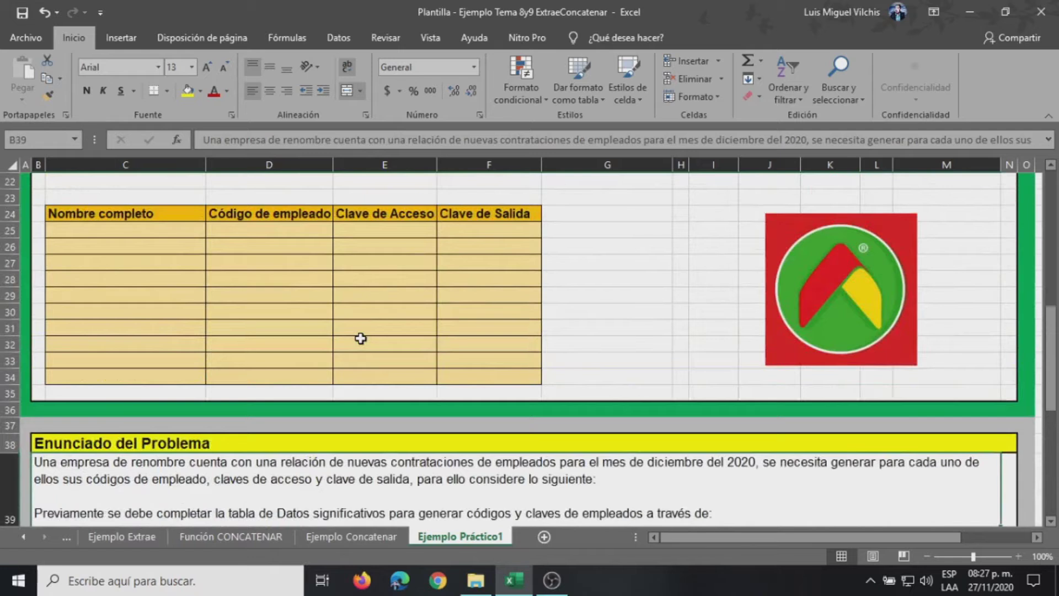
{"action": "scroll", "coordinate": [361, 338], "scroll_direction": "up", "scroll_amount": 2}
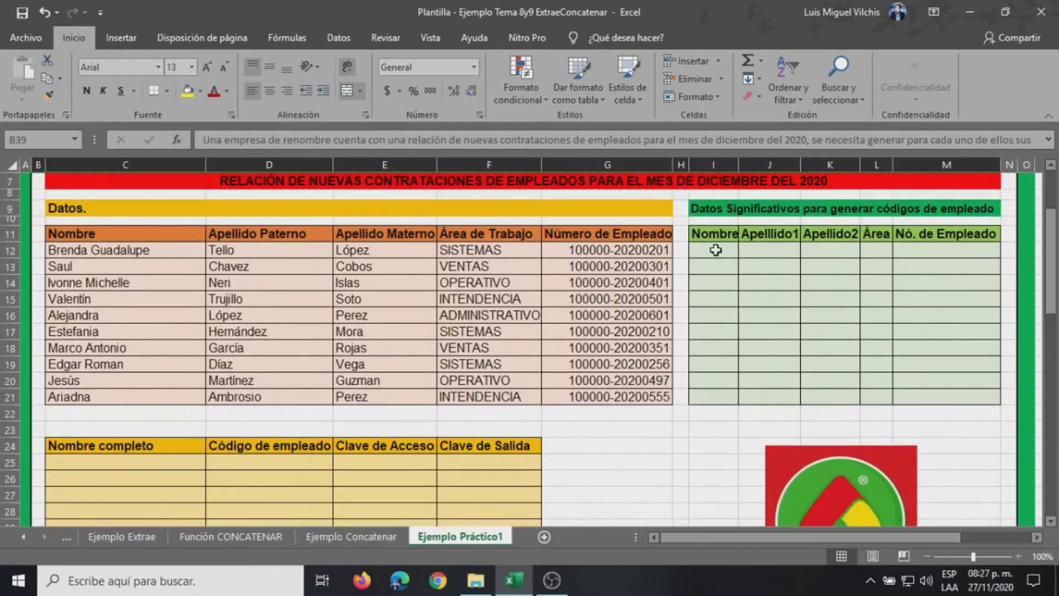
Insert the EXTRAE function in I12 of the Nombre column with C12 as its text
{"action": "left_click", "coordinate": [715, 250]}
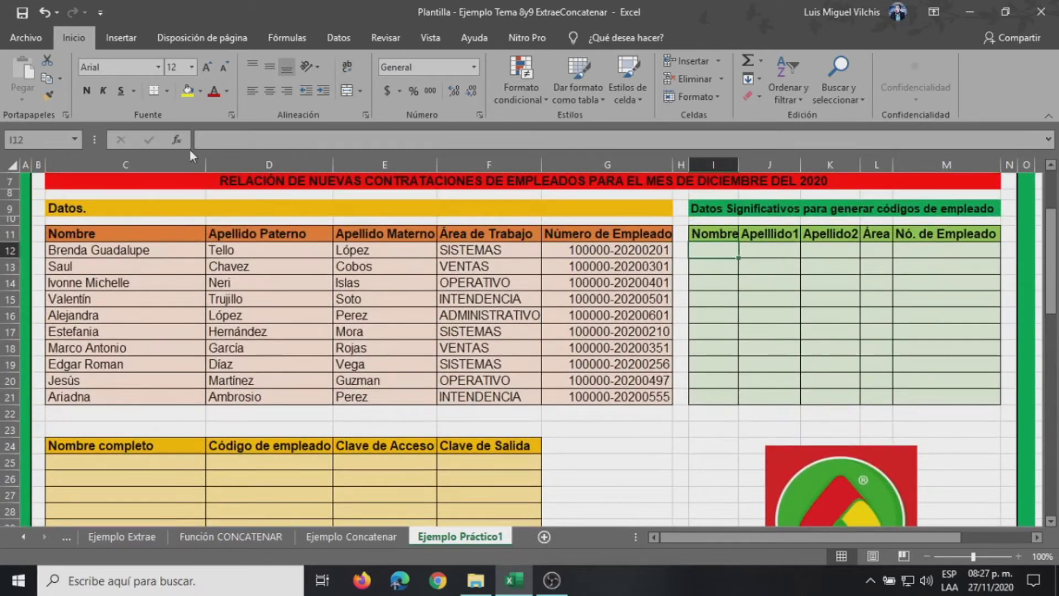
{"action": "left_click", "coordinate": [177, 140]}
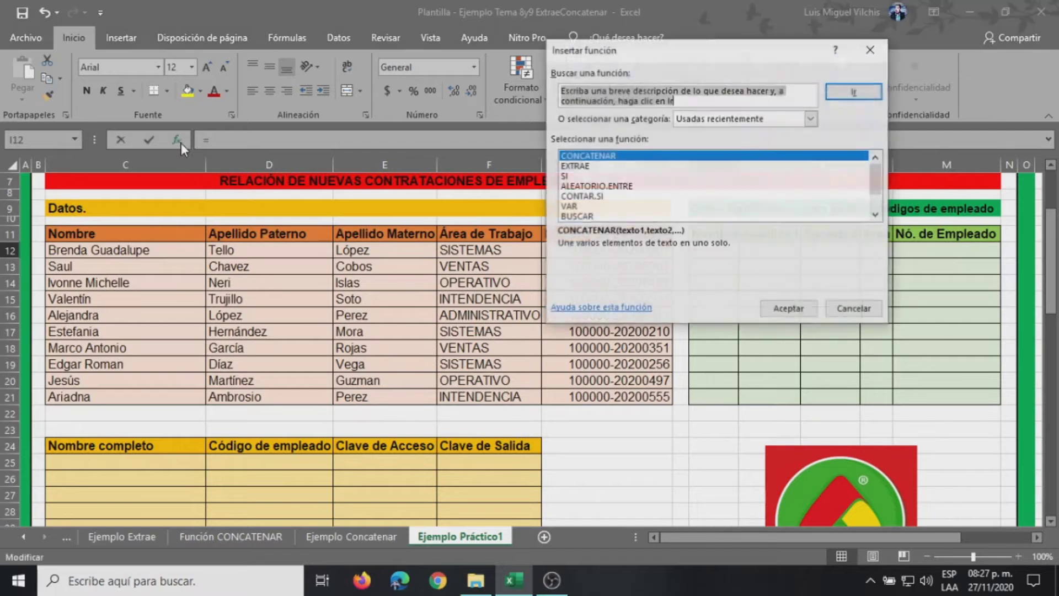
{"action": "left_click", "coordinate": [585, 165]}
{"action": "left_click", "coordinate": [780, 309]}
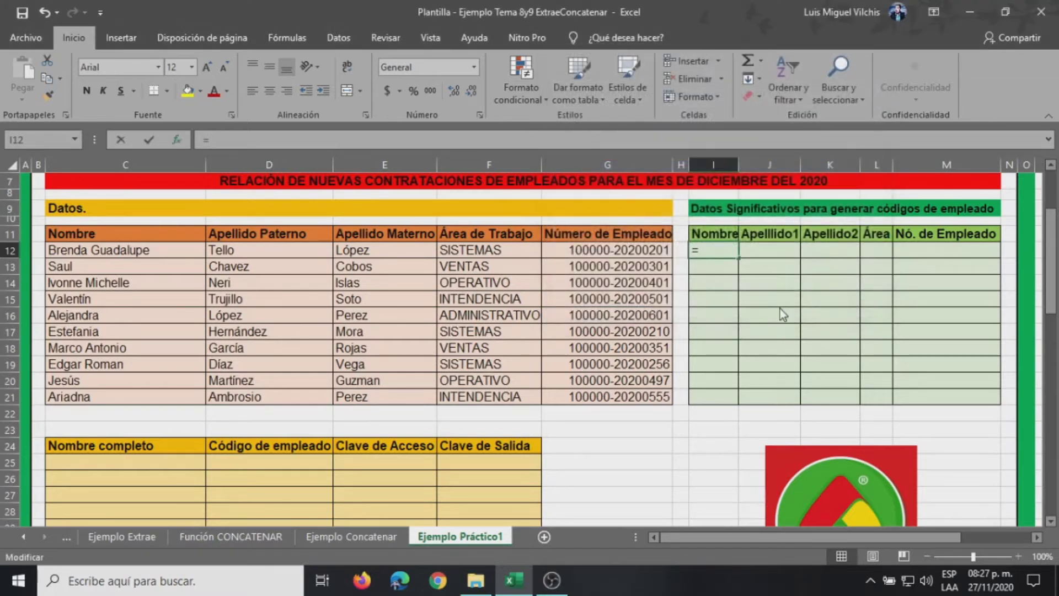
{"action": "left_click_drag", "start_coordinate": [719, 91], "coordinate": [741, 262]}
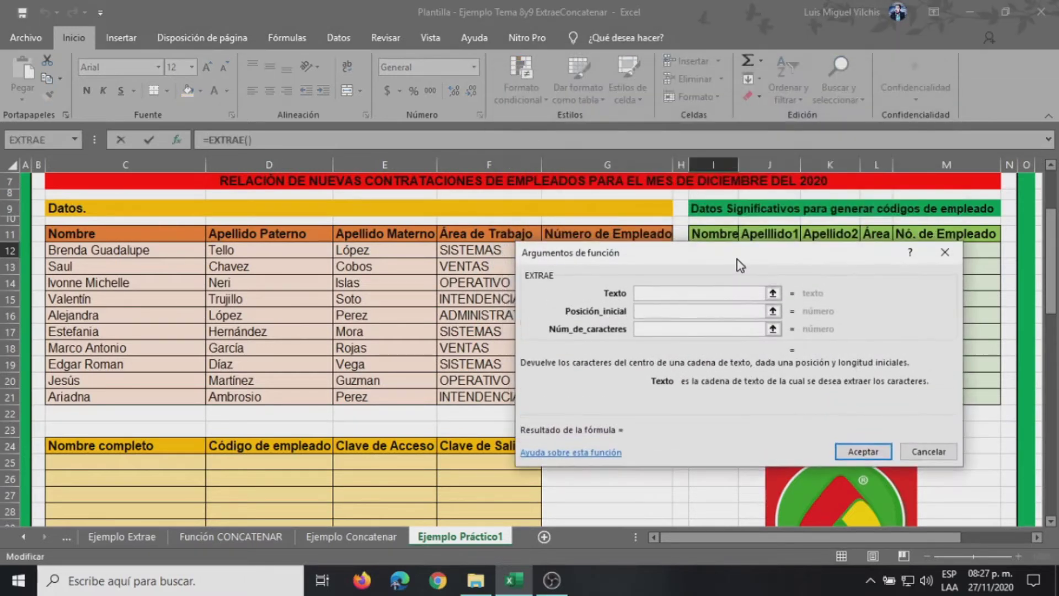
{"action": "left_click", "coordinate": [99, 249]}
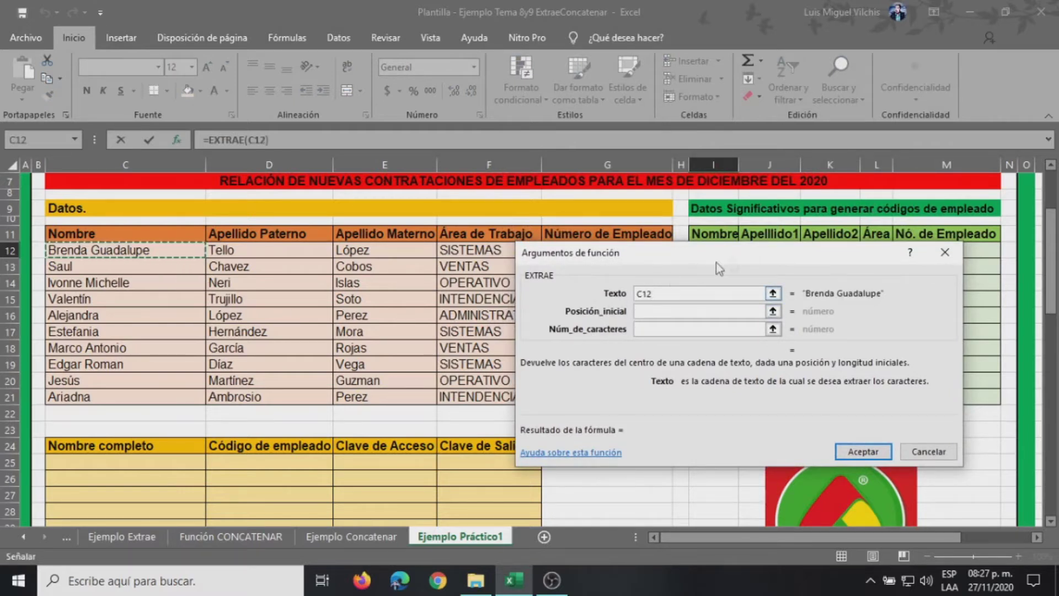
Complete the Nombre formula with start position 1 and 3 characters, and fill it down through I21
{"action": "left_click_drag", "start_coordinate": [738, 263], "coordinate": [712, 319]}
{"action": "left_click", "coordinate": [622, 365]}
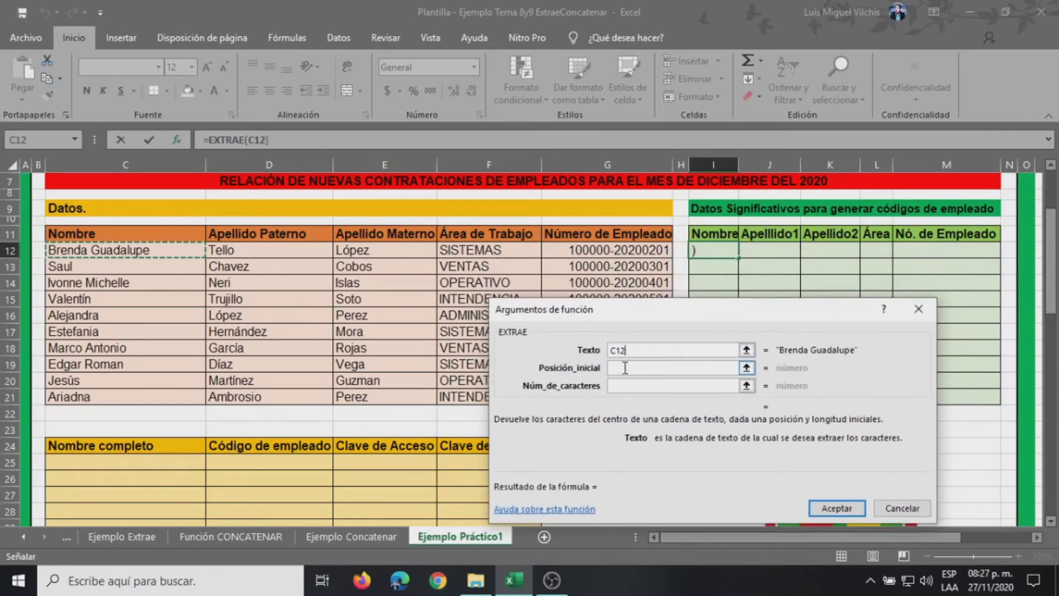
{"action": "left_click", "coordinate": [625, 367]}
{"action": "type", "text": "1"}
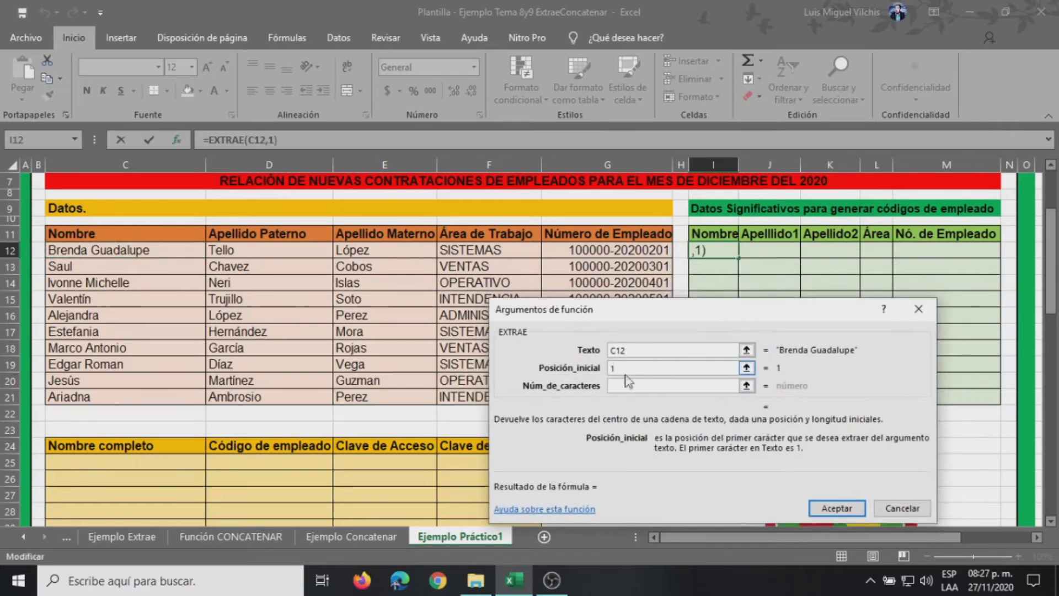
{"action": "left_click", "coordinate": [619, 388]}
{"action": "left_click", "coordinate": [620, 388]}
{"action": "type", "text": "3"}
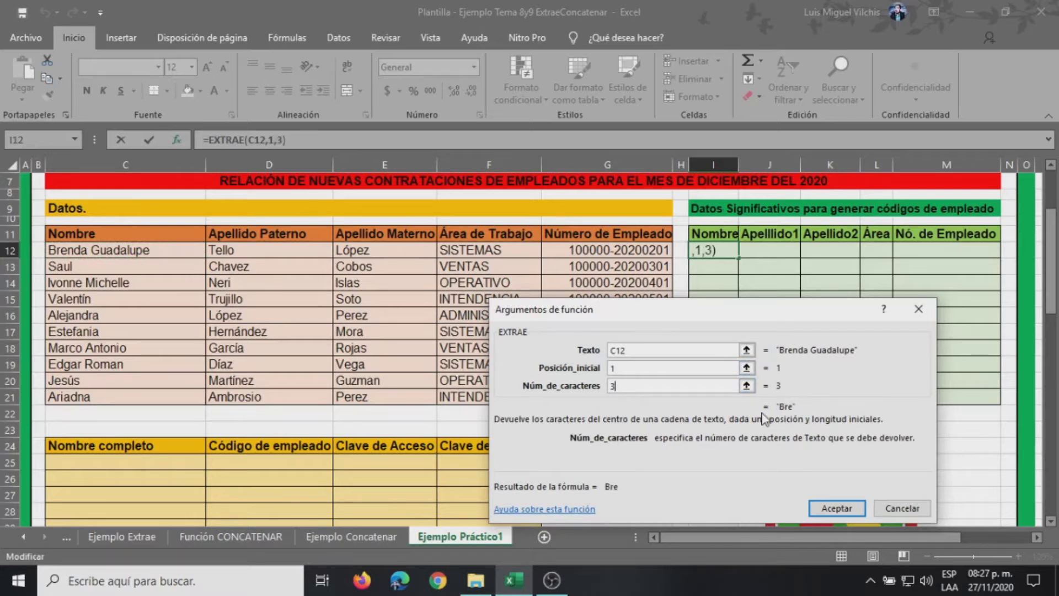
{"action": "left_click", "coordinate": [844, 508]}
{"action": "left_click_drag", "start_coordinate": [738, 257], "coordinate": [741, 407]}
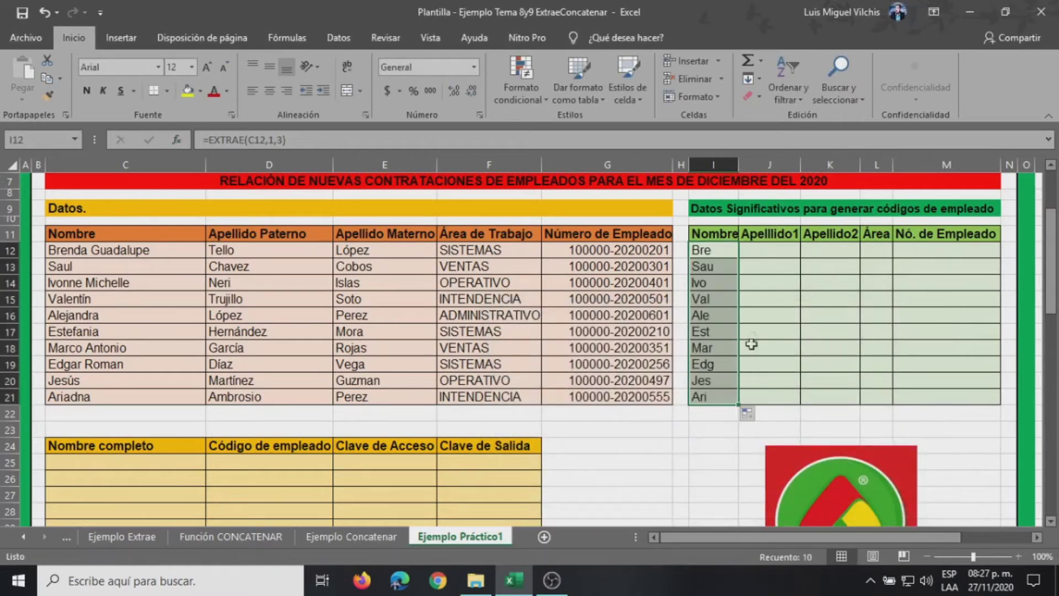
Insert the EXTRAE function in J12 of the Apellido1 column with D12 as its text
{"action": "left_click", "coordinate": [760, 248]}
{"action": "scroll", "coordinate": [570, 347], "scroll_direction": "down", "scroll_amount": 9}
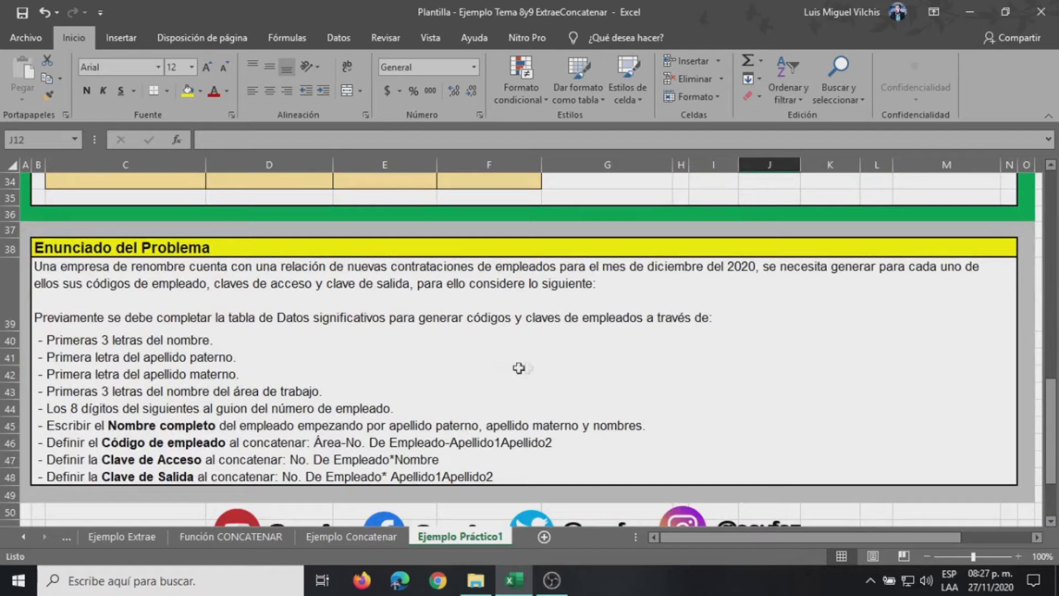
{"action": "scroll", "coordinate": [636, 370], "scroll_direction": "up", "scroll_amount": 8}
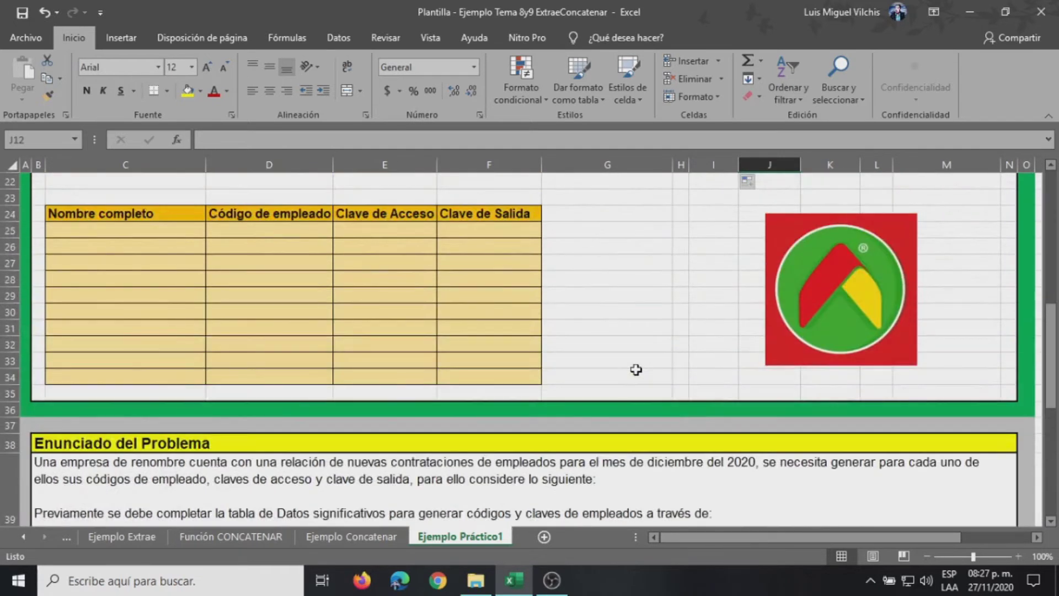
{"action": "scroll", "coordinate": [640, 370], "scroll_direction": "up", "scroll_amount": 2}
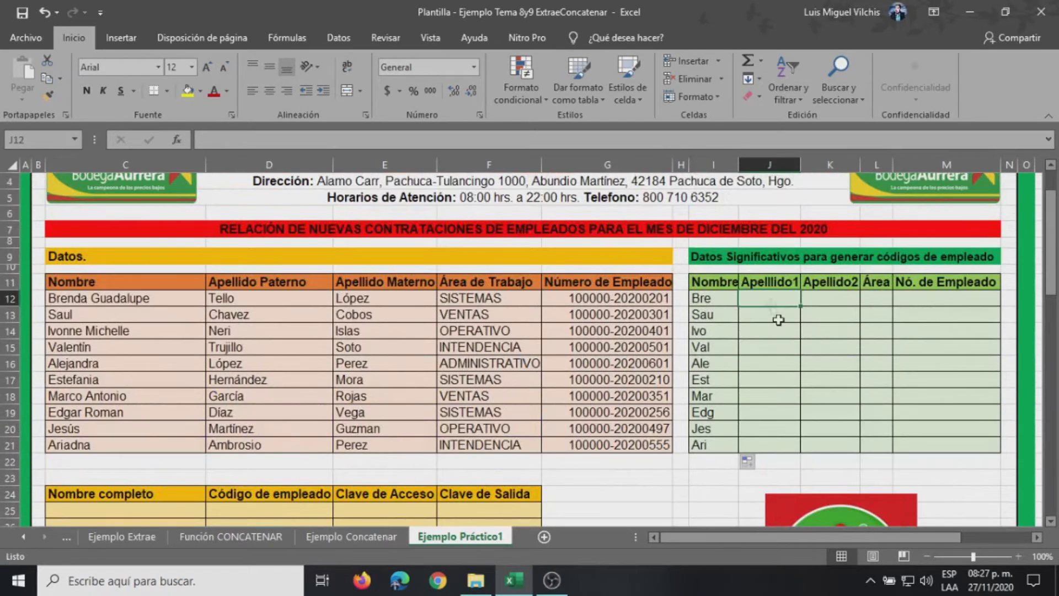
{"action": "left_click", "coordinate": [179, 141]}
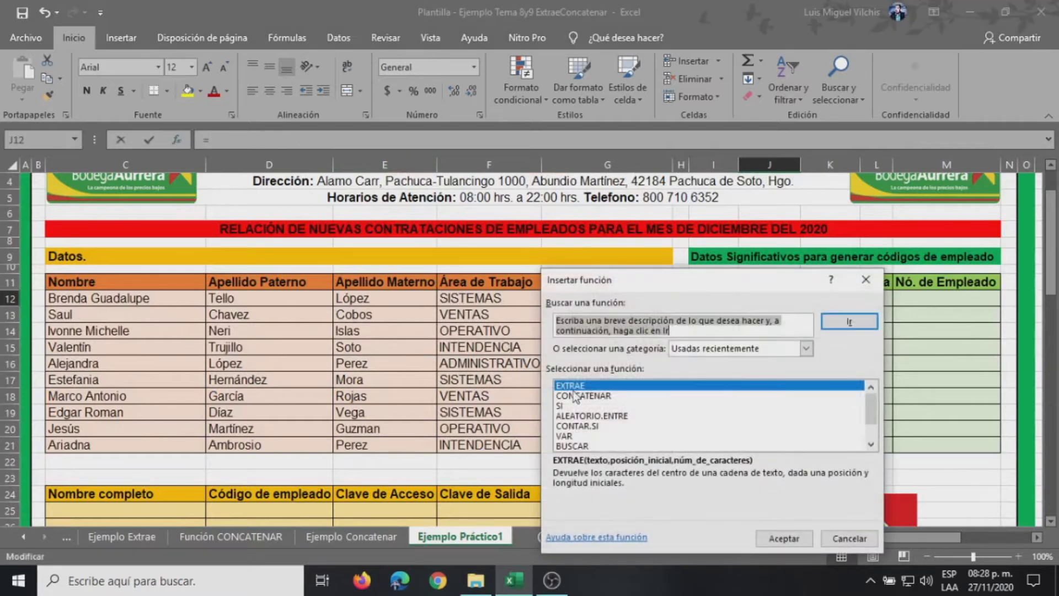
{"action": "left_click", "coordinate": [794, 538]}
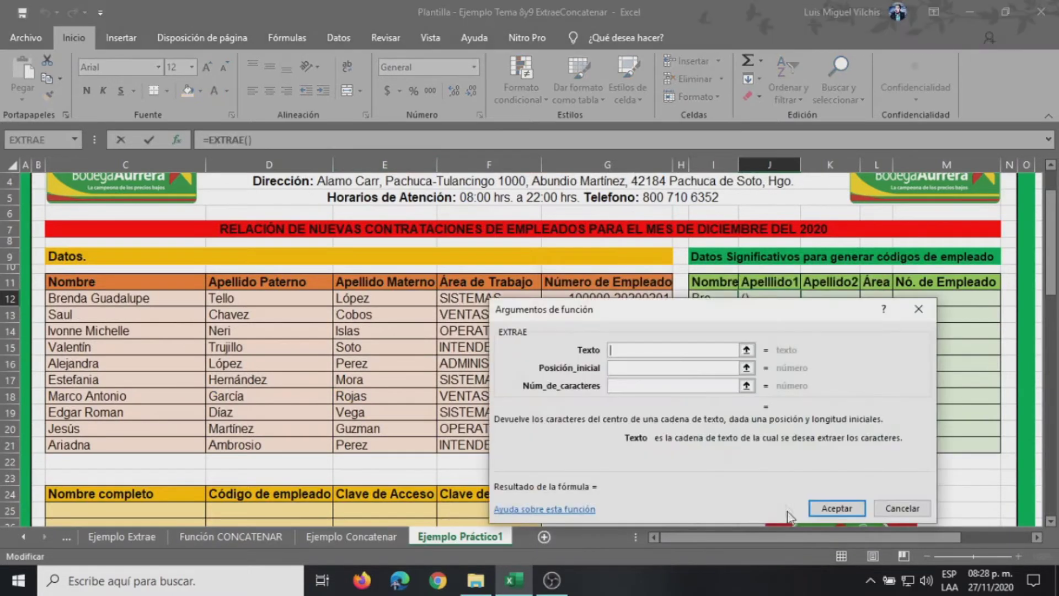
{"action": "left_click", "coordinate": [253, 301]}
Complete the J12 formula with start position 1 and 1 character, and fill it down through J21
{"action": "left_click", "coordinate": [623, 367]}
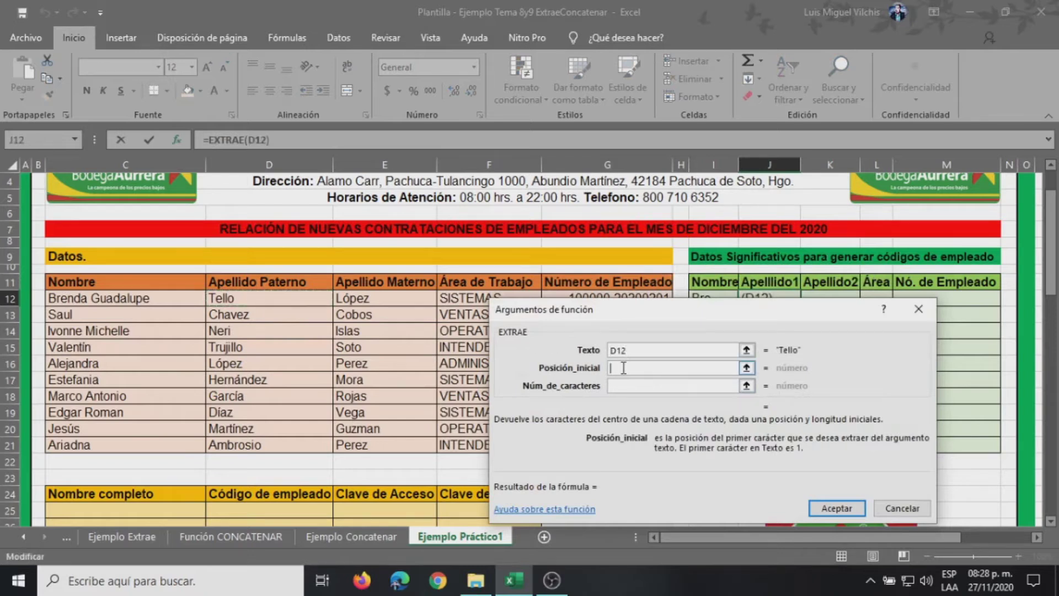
{"action": "type", "text": "1"}
{"action": "left_click", "coordinate": [626, 386]}
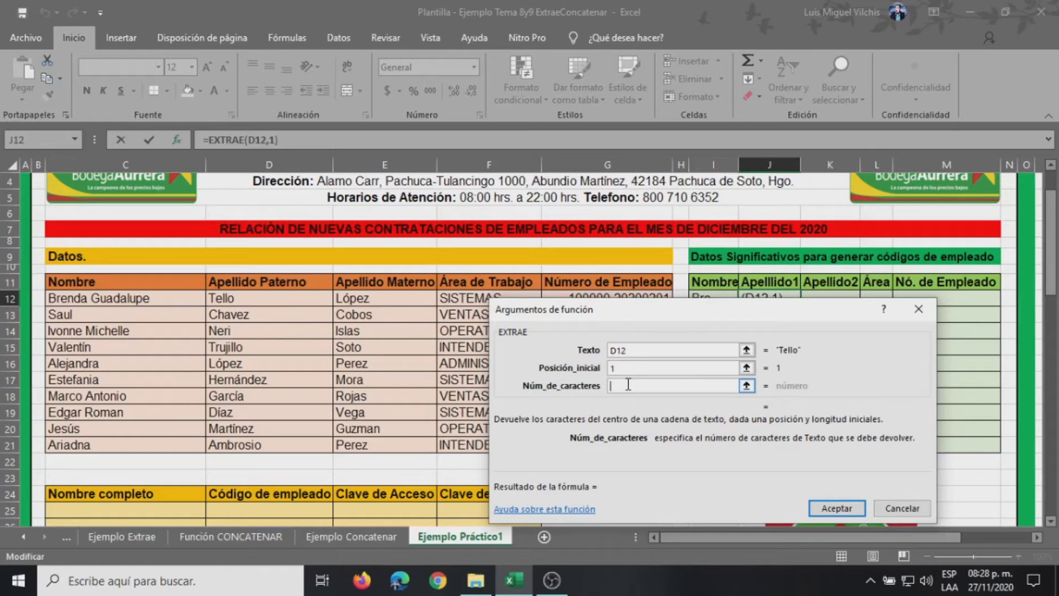
{"action": "type", "text": "1"}
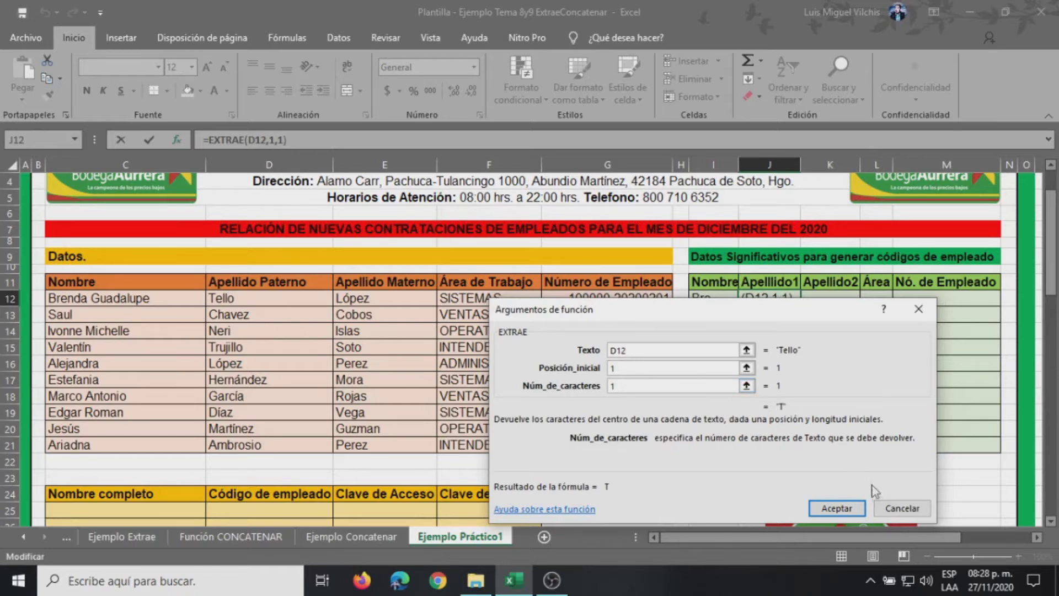
{"action": "left_click", "coordinate": [837, 508]}
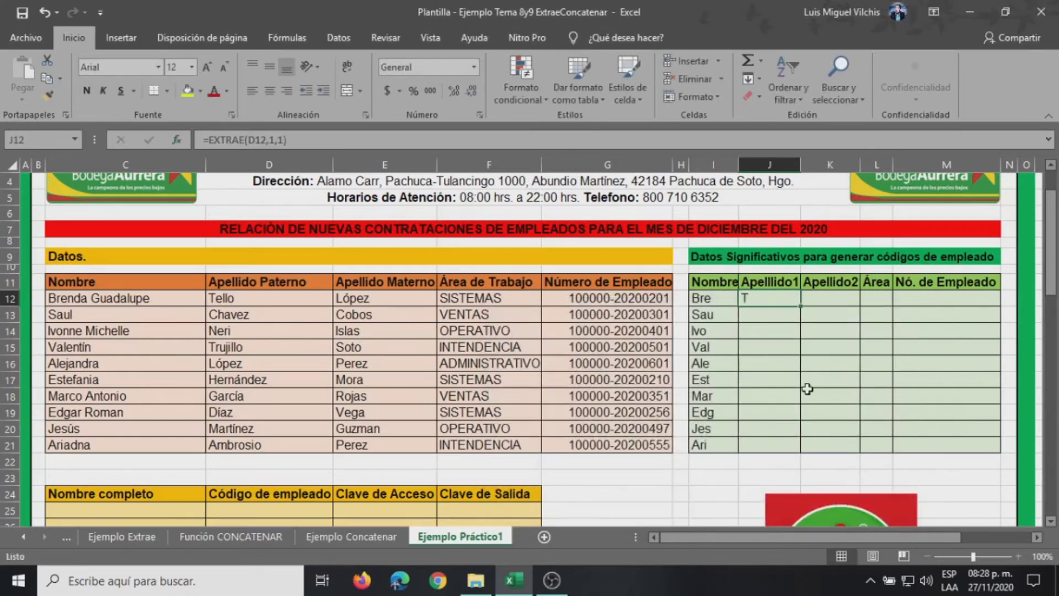
{"action": "left_click_drag", "start_coordinate": [799, 306], "coordinate": [799, 452]}
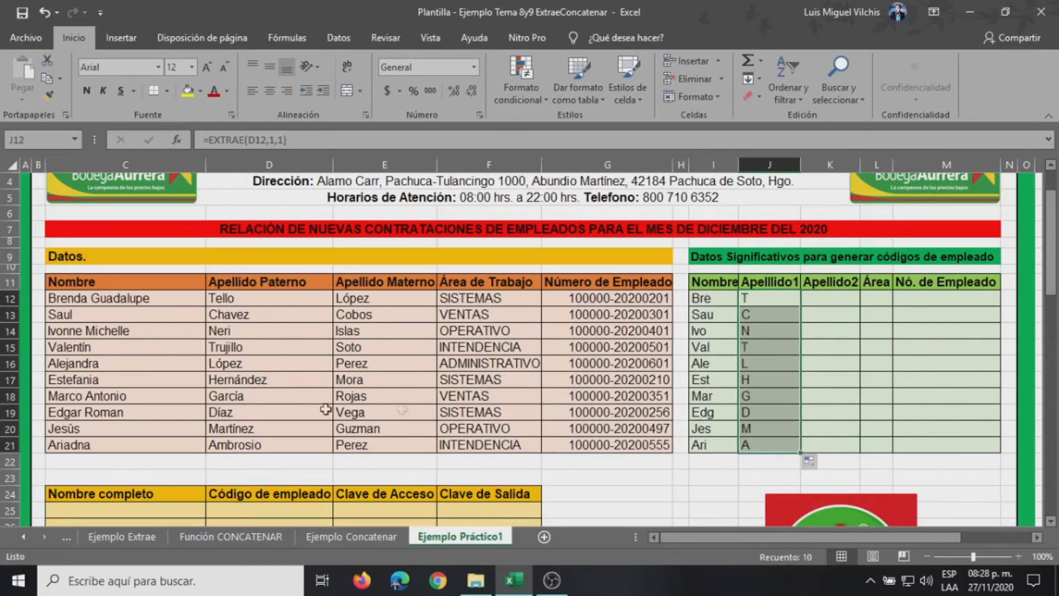
Insert the EXTRAE function in K12 of the Apellido2 column with E12 as its text
{"action": "left_click", "coordinate": [818, 296]}
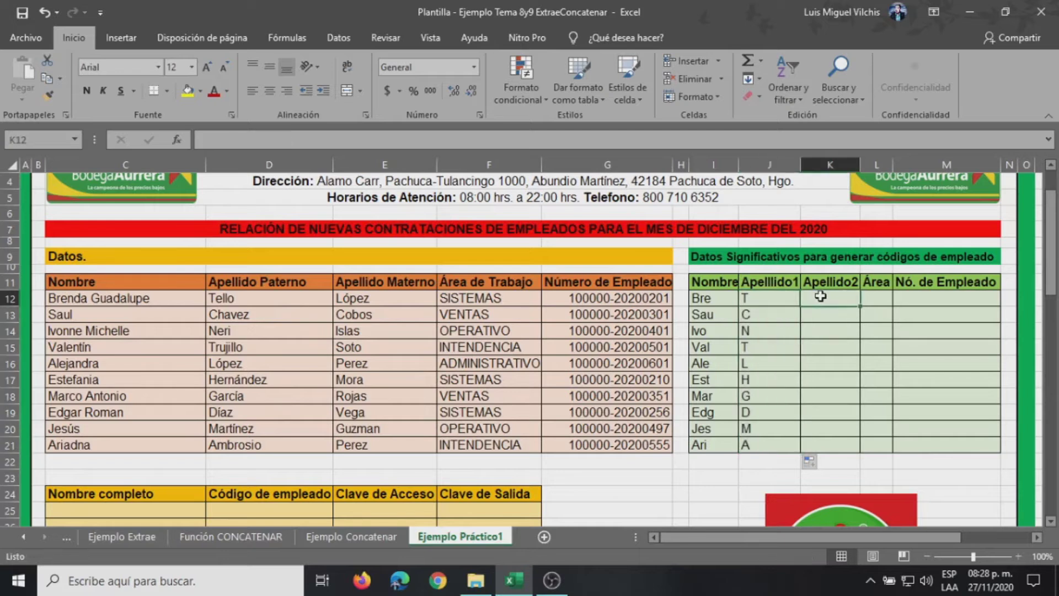
{"action": "left_click", "coordinate": [176, 140]}
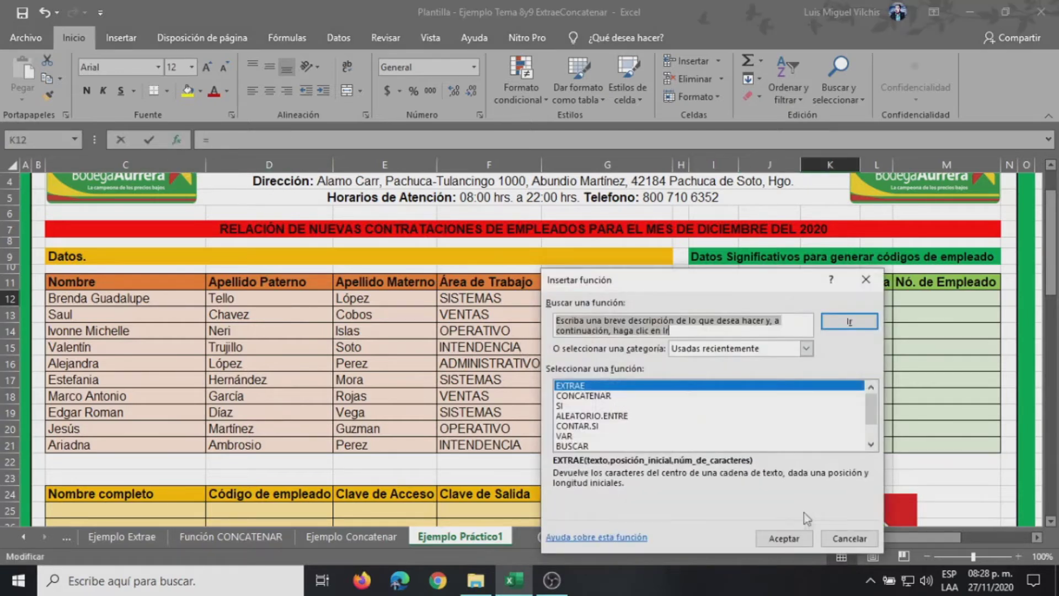
{"action": "left_click", "coordinate": [785, 538]}
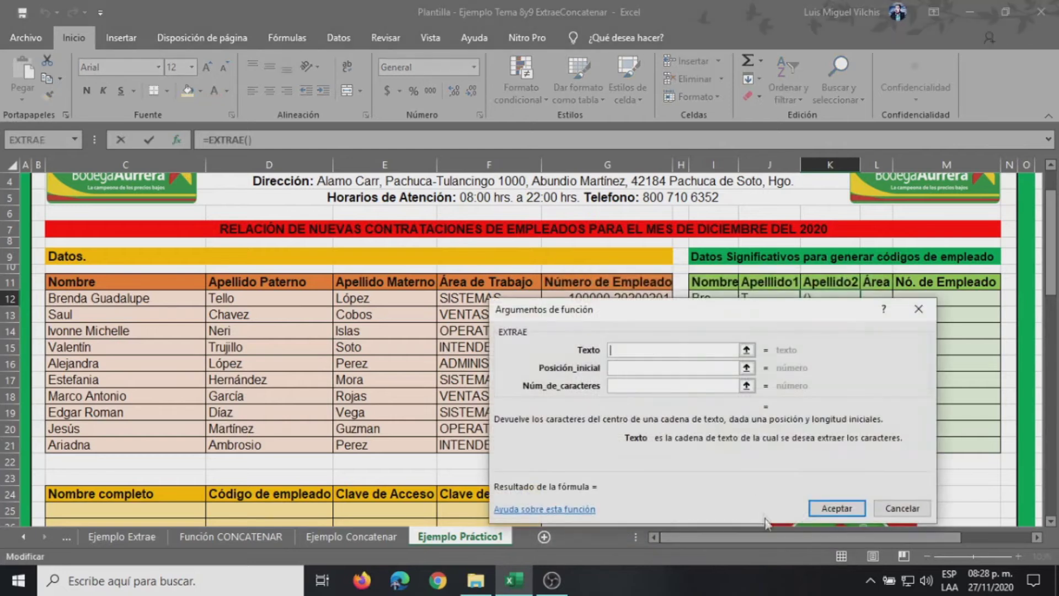
{"action": "left_click_drag", "start_coordinate": [637, 313], "coordinate": [712, 353]}
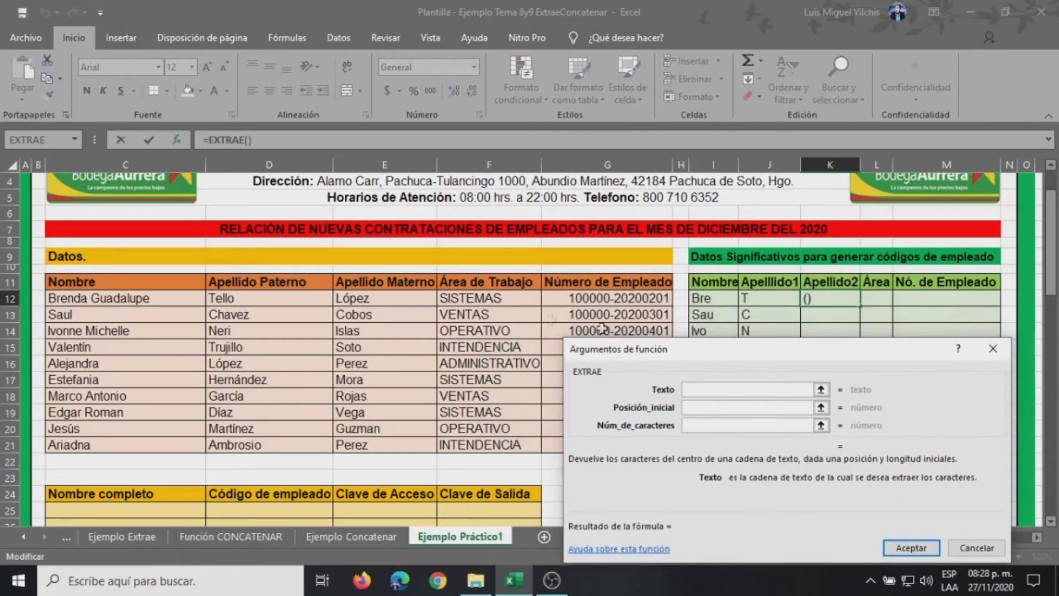
{"action": "left_click", "coordinate": [384, 297]}
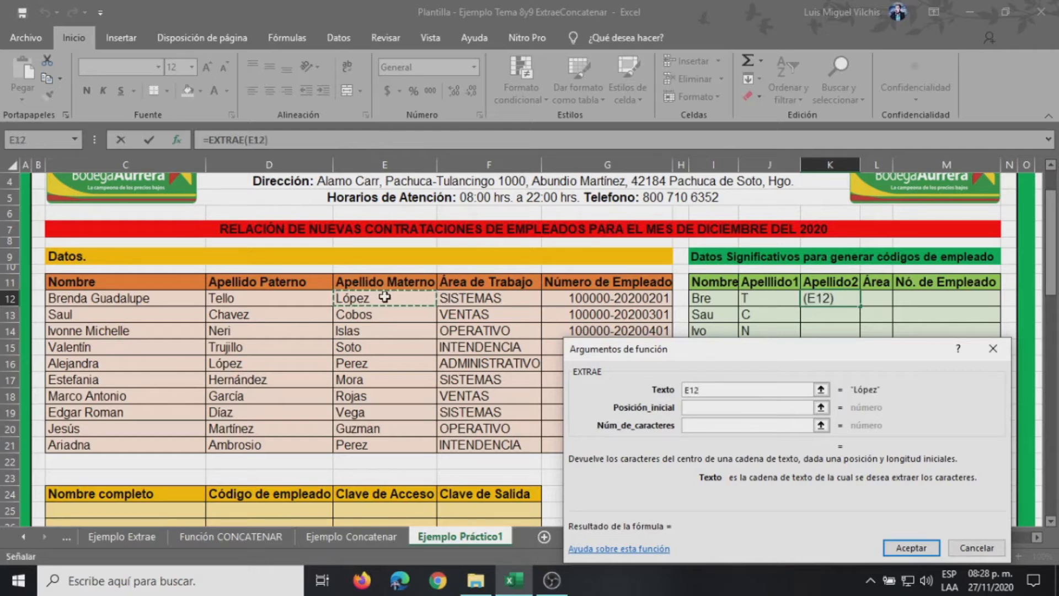
Complete the K12 formula with start position 1 and 1 character, and fill it down through K21
{"action": "left_click", "coordinate": [696, 409]}
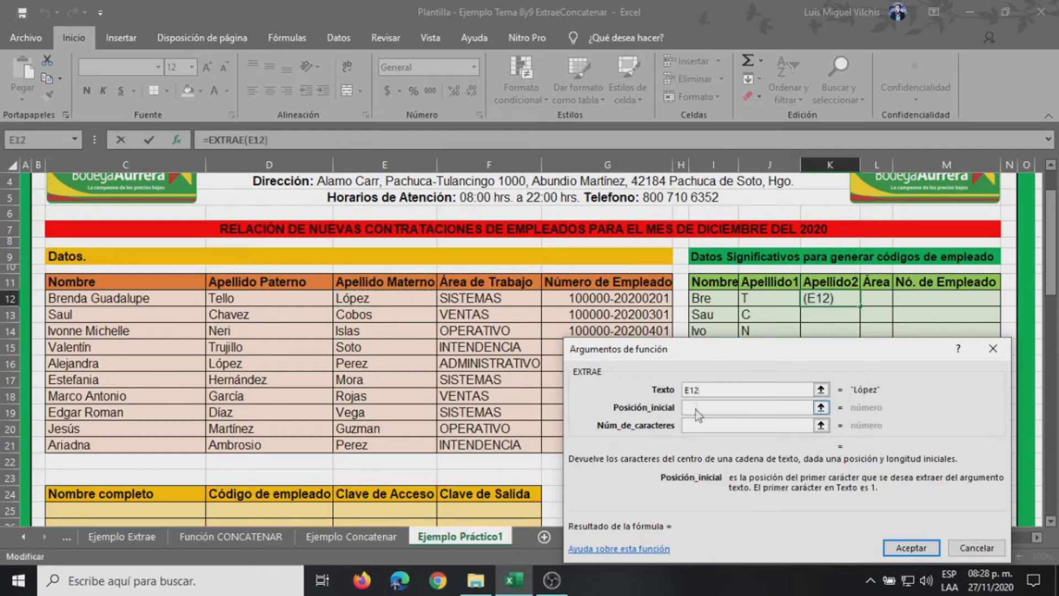
{"action": "type", "text": "1"}
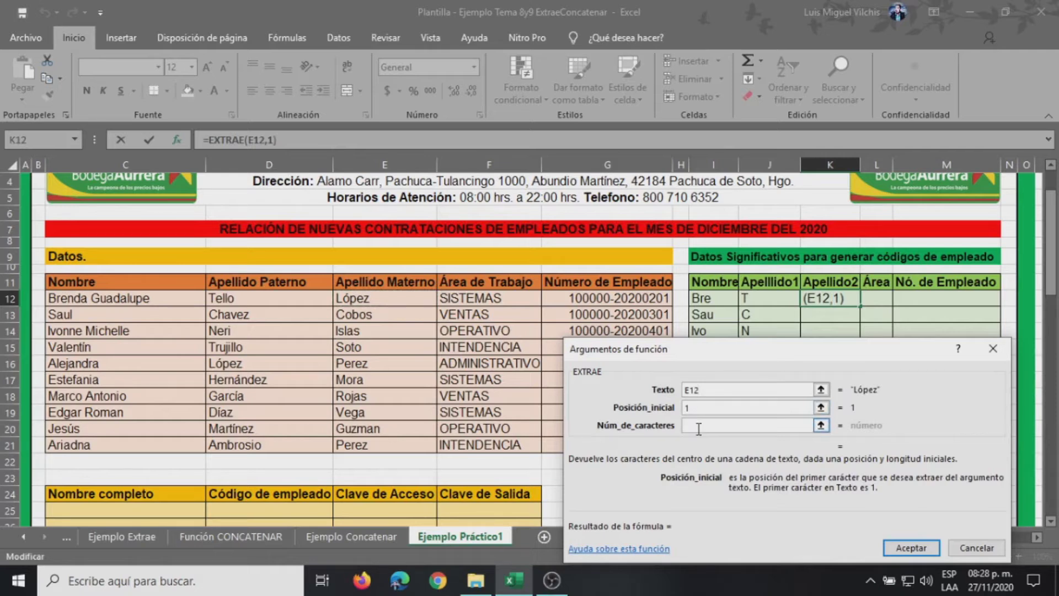
{"action": "left_click", "coordinate": [698, 426]}
{"action": "type", "text": "1"}
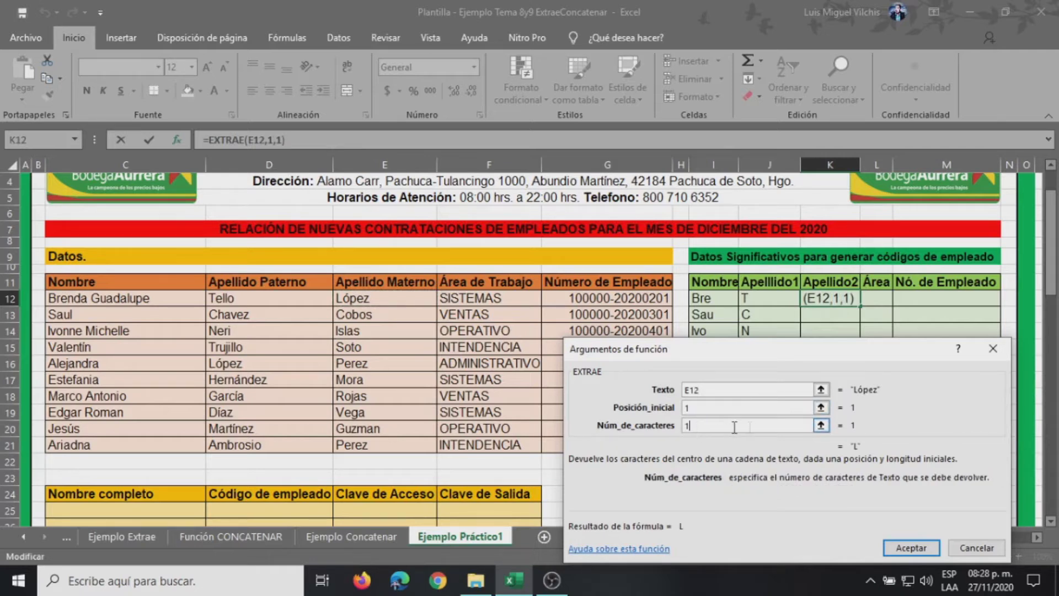
{"action": "left_click", "coordinate": [901, 548]}
{"action": "left_click_drag", "start_coordinate": [859, 306], "coordinate": [855, 455]}
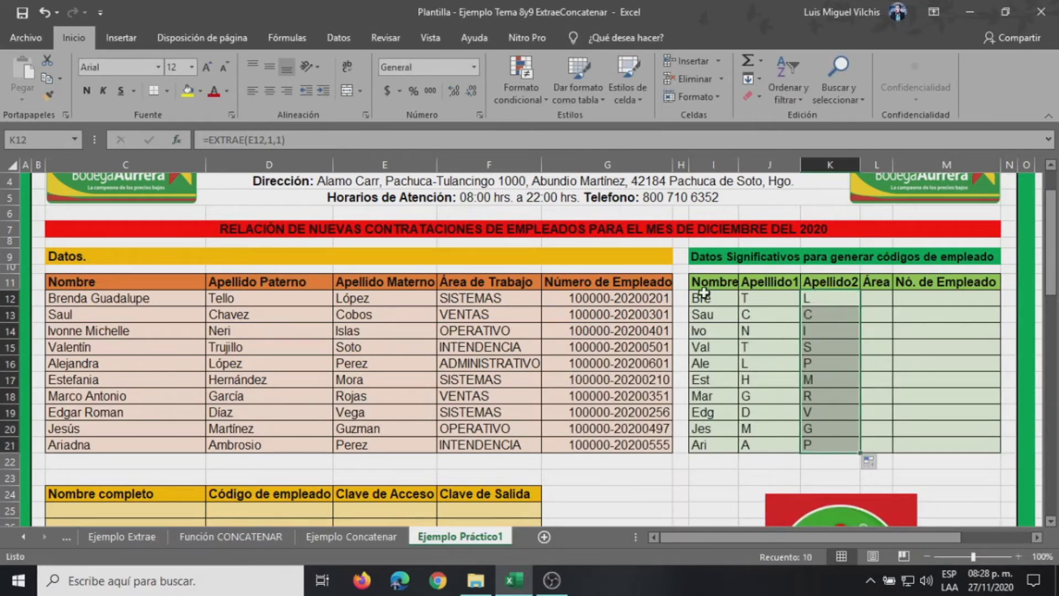
{"action": "left_click", "coordinate": [827, 297]}
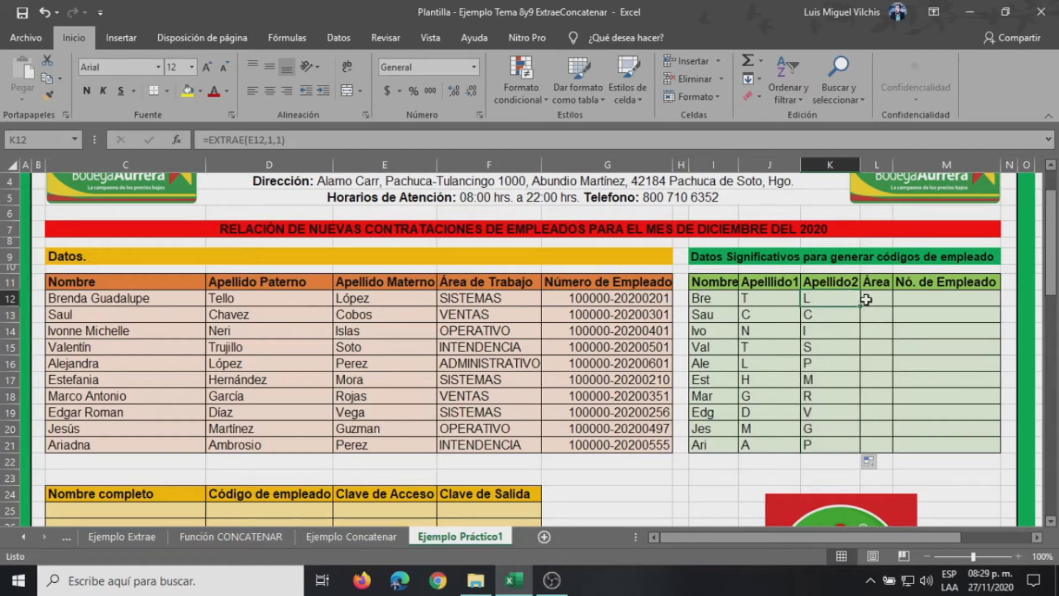
Check the work-area rule in the Enunciado del Problema and insert EXTRAE in L12 of the Área column with F12 as its text
{"action": "left_click", "coordinate": [870, 299]}
{"action": "scroll", "coordinate": [574, 347], "scroll_direction": "down", "scroll_amount": 8}
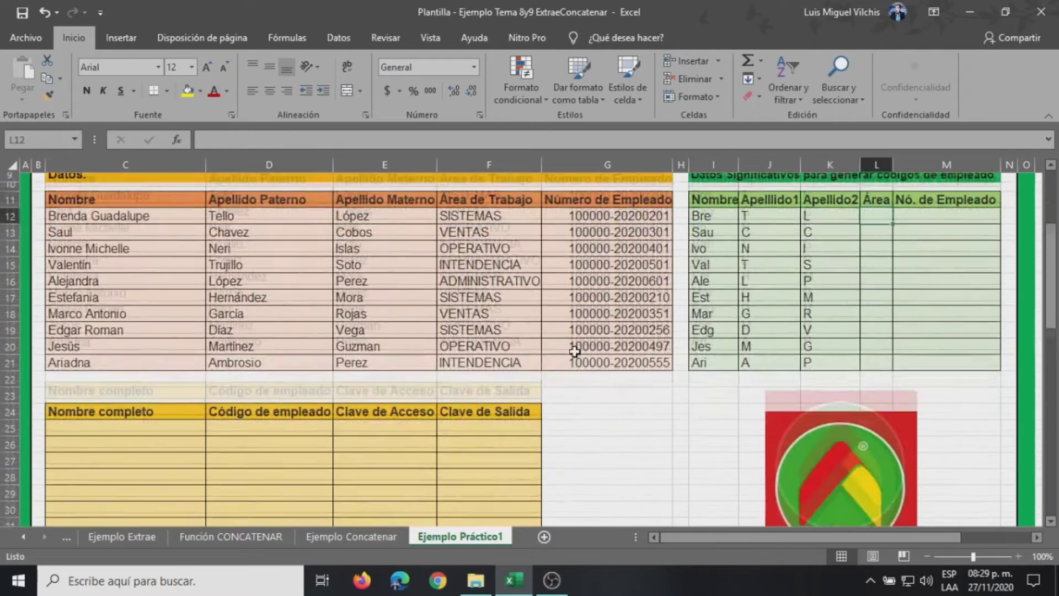
{"action": "scroll", "coordinate": [574, 351], "scroll_direction": "down", "scroll_amount": 2}
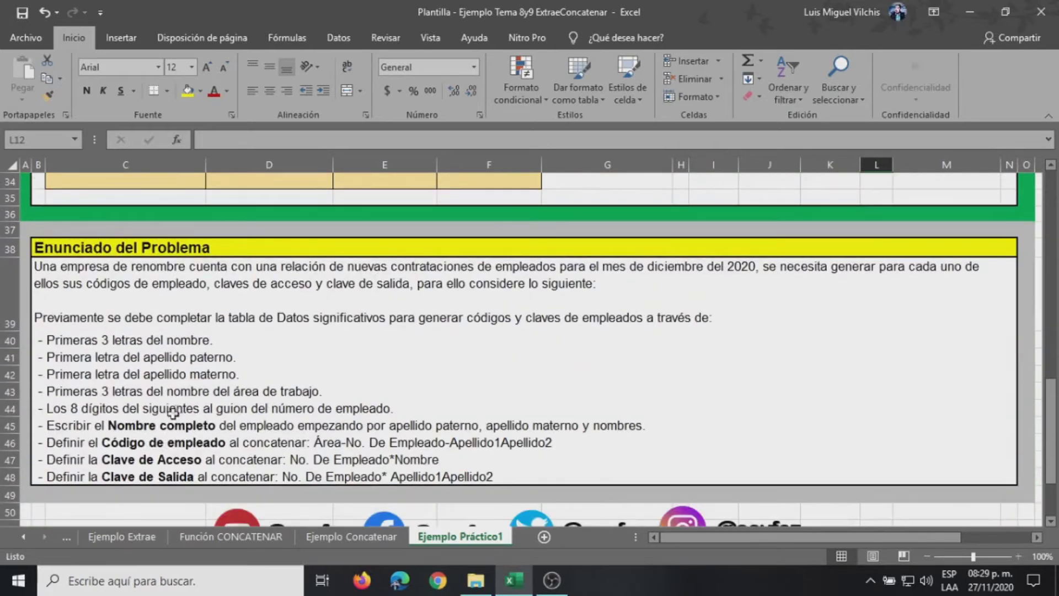
{"action": "left_click", "coordinate": [80, 394]}
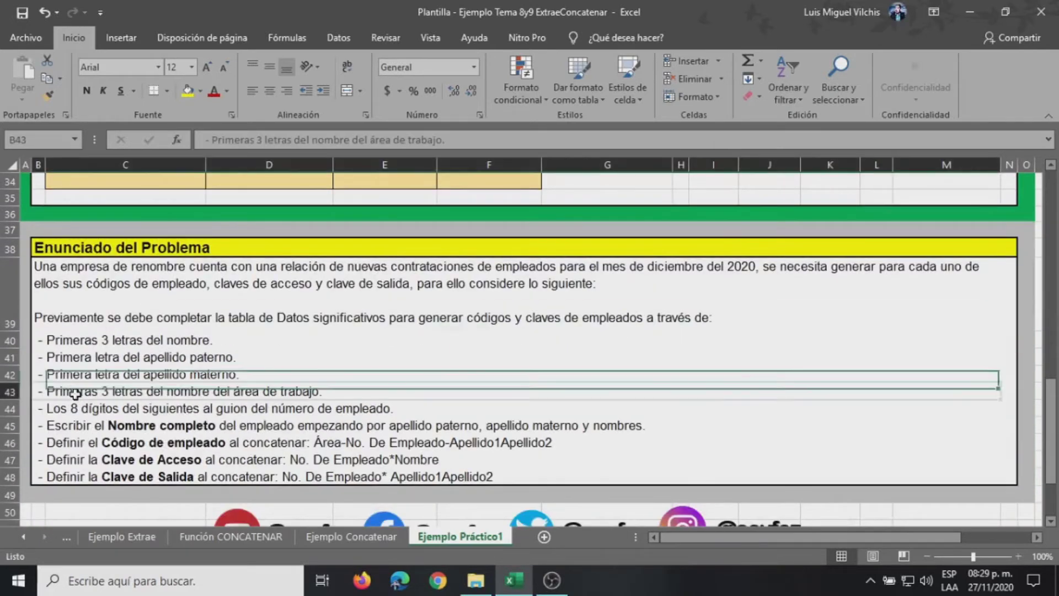
{"action": "scroll", "coordinate": [613, 369], "scroll_direction": "up", "scroll_amount": 5}
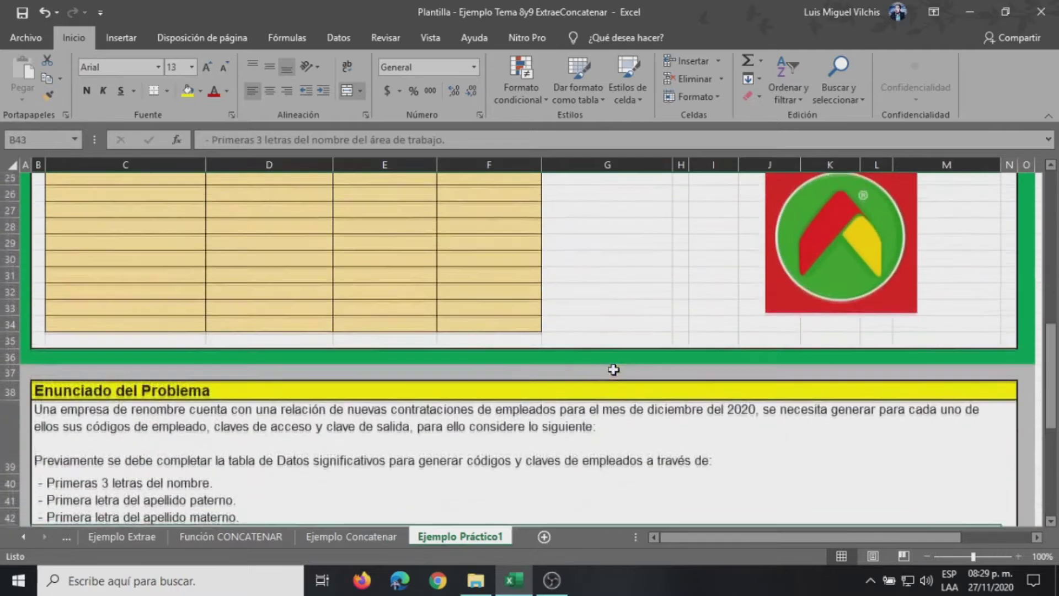
{"action": "scroll", "coordinate": [613, 369], "scroll_direction": "up", "scroll_amount": 5}
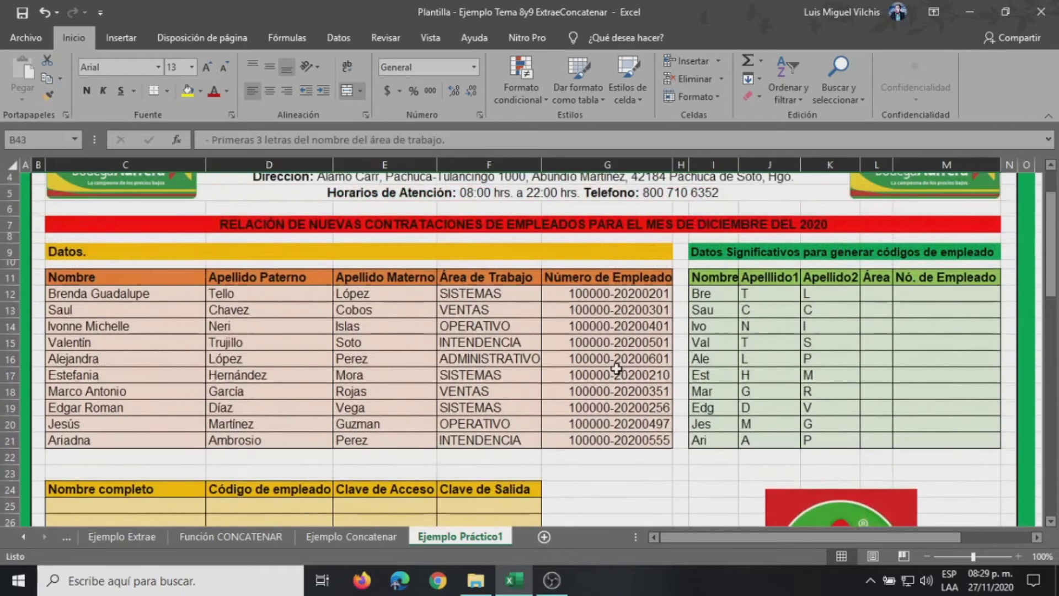
{"action": "left_click", "coordinate": [873, 300]}
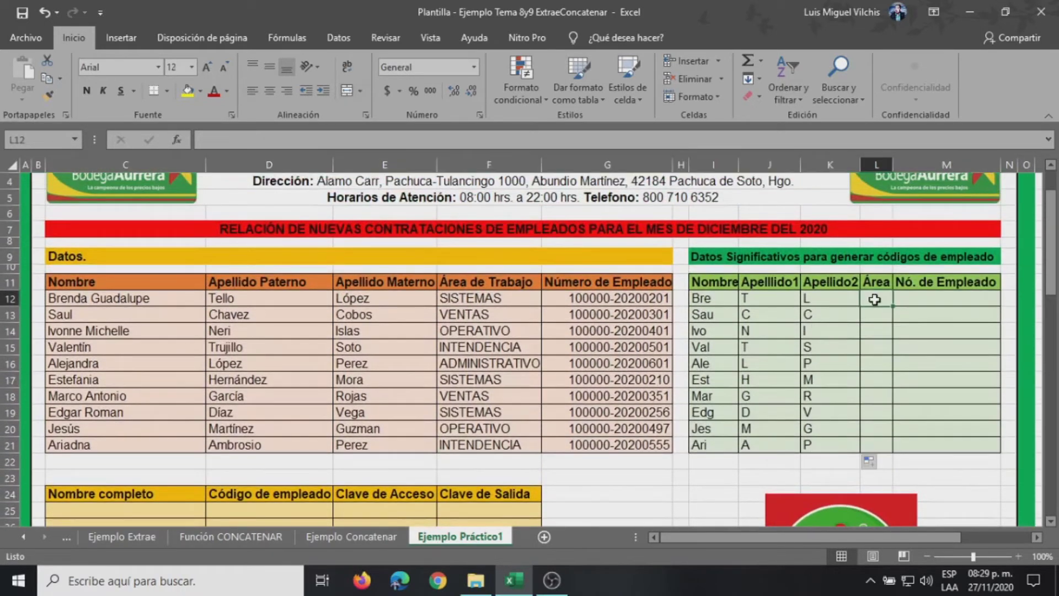
{"action": "left_click", "coordinate": [175, 140]}
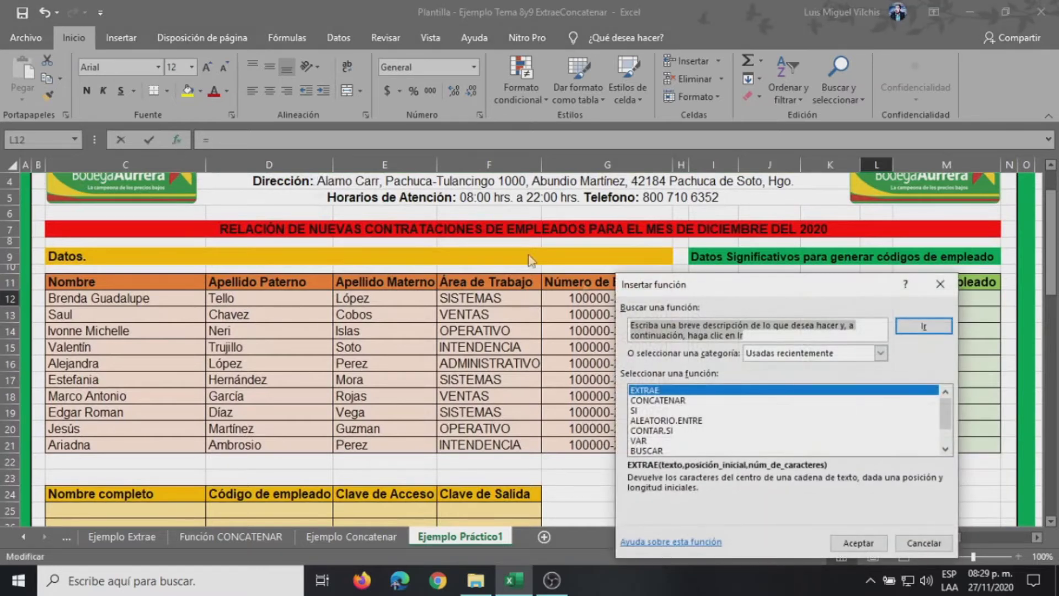
{"action": "left_click", "coordinate": [854, 542]}
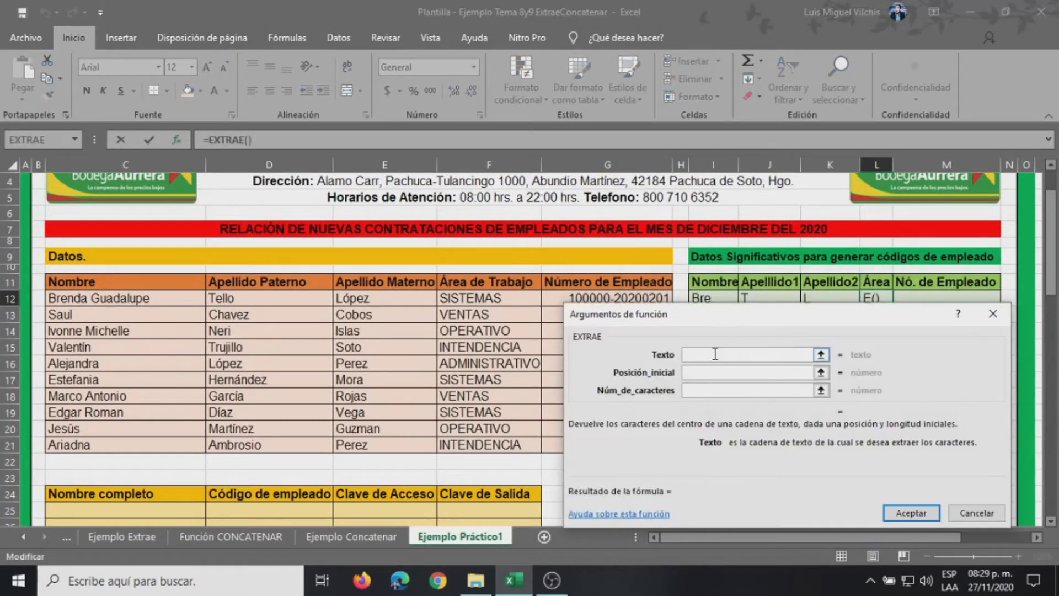
{"action": "left_click", "coordinate": [475, 297]}
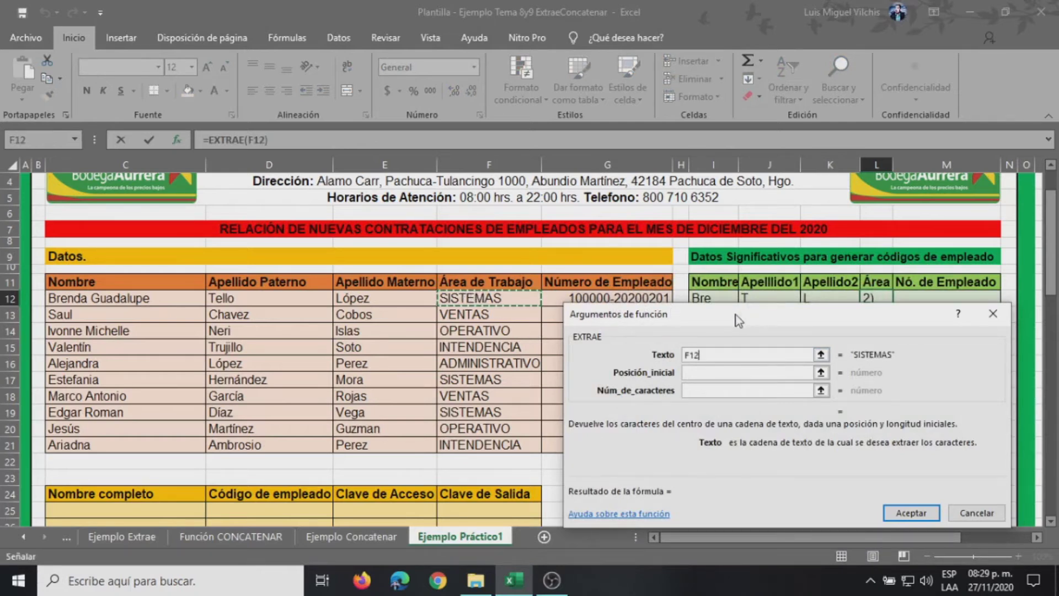
Complete the Área formula with start position 1 and 3 characters, and fill it down through L21
{"action": "left_click", "coordinate": [697, 373]}
{"action": "type", "text": "1"}
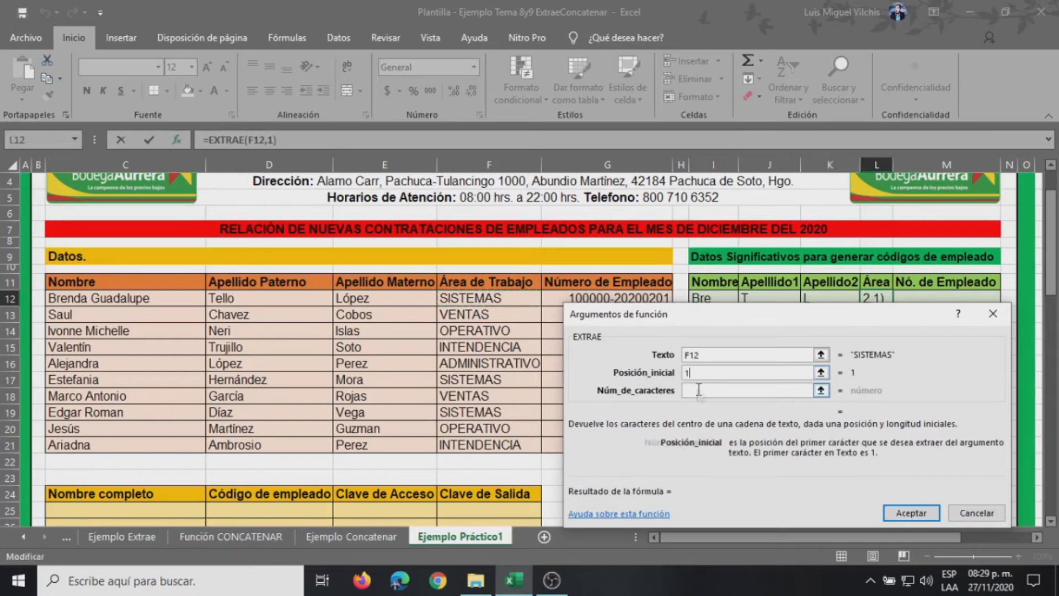
{"action": "left_click", "coordinate": [699, 389]}
{"action": "type", "text": "3"}
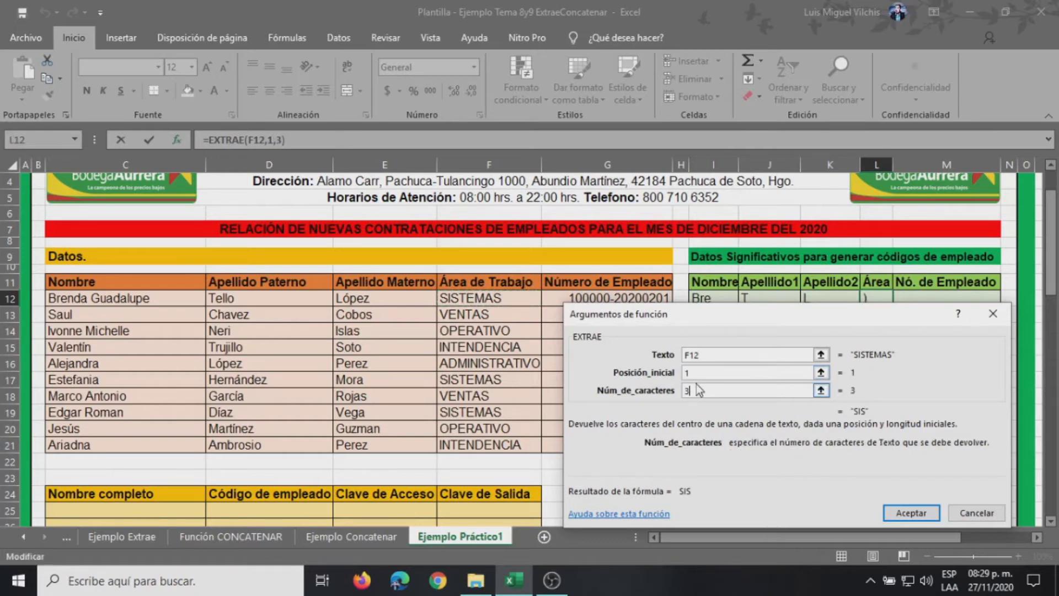
{"action": "left_click", "coordinate": [905, 510]}
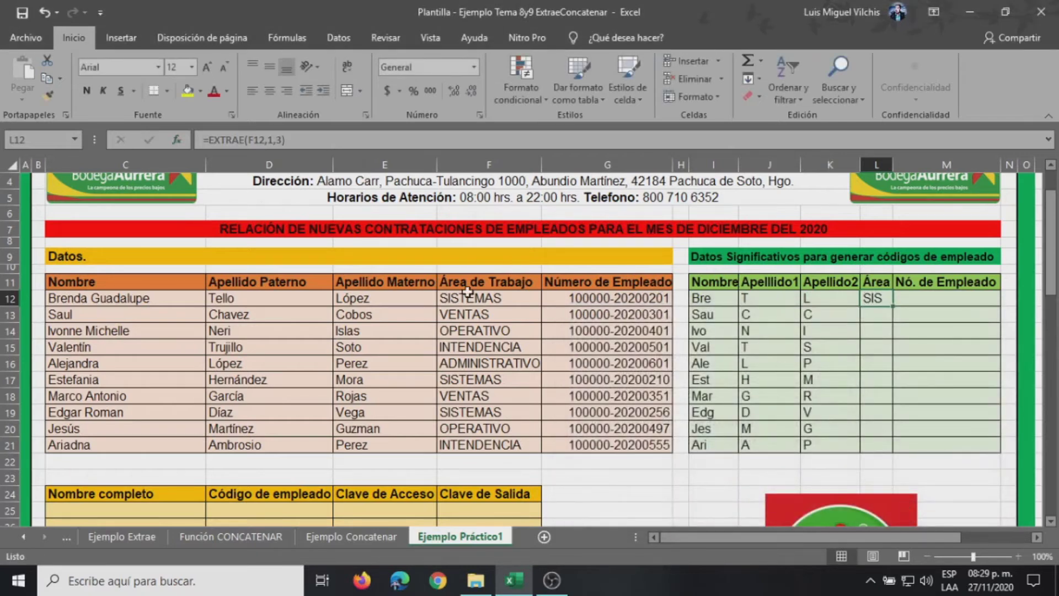
{"action": "left_click_drag", "start_coordinate": [893, 308], "coordinate": [893, 447]}
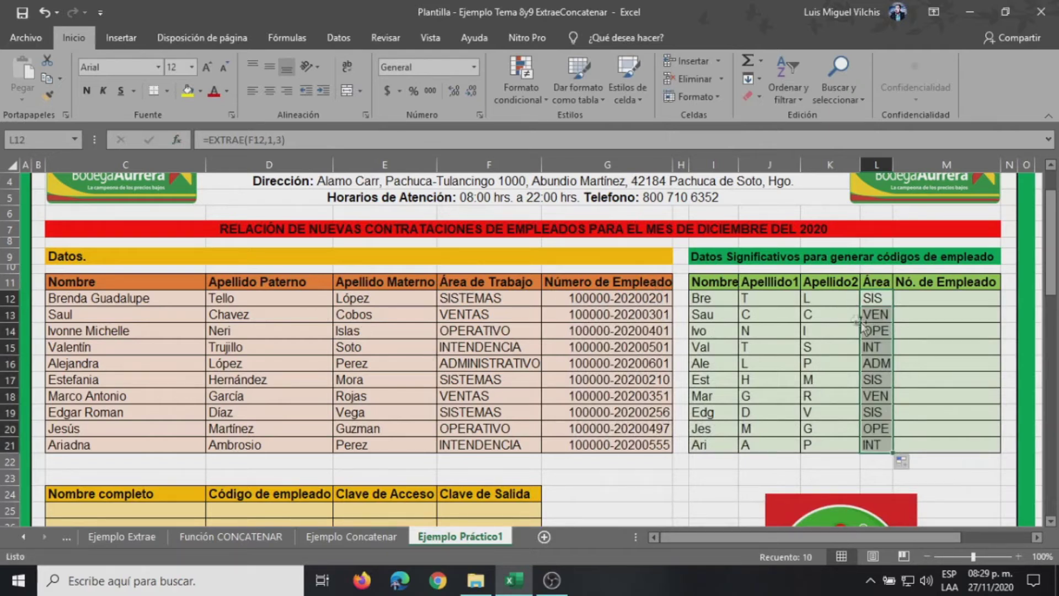
Check the employee-number rule in the Enunciado del Problema and insert EXTRAE in M12 of the Nó. de Empleado column with G12 as its text
{"action": "left_click", "coordinate": [944, 302]}
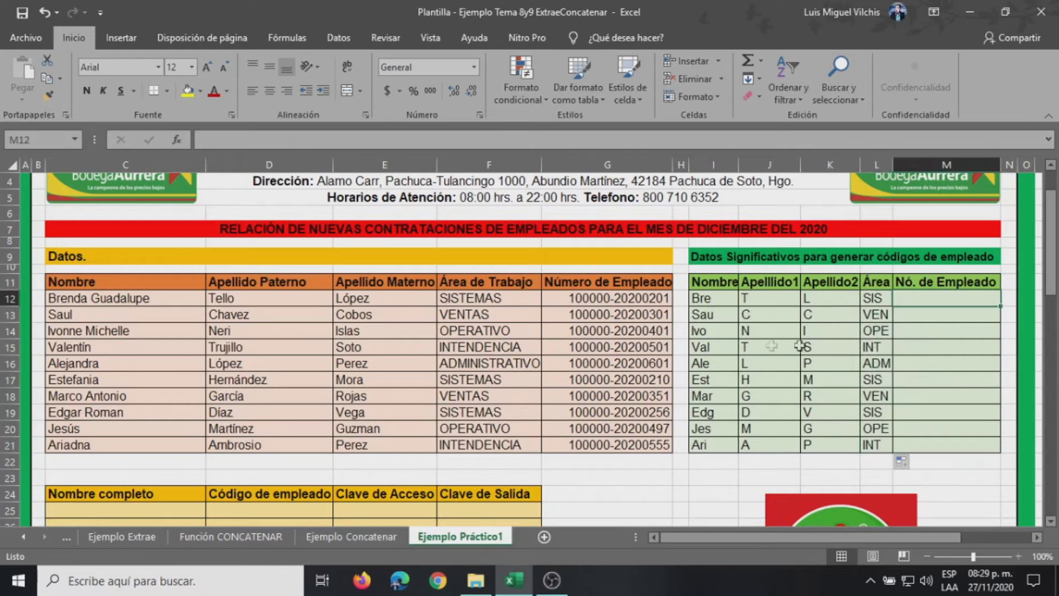
{"action": "scroll", "coordinate": [654, 335], "scroll_direction": "down", "scroll_amount": 9}
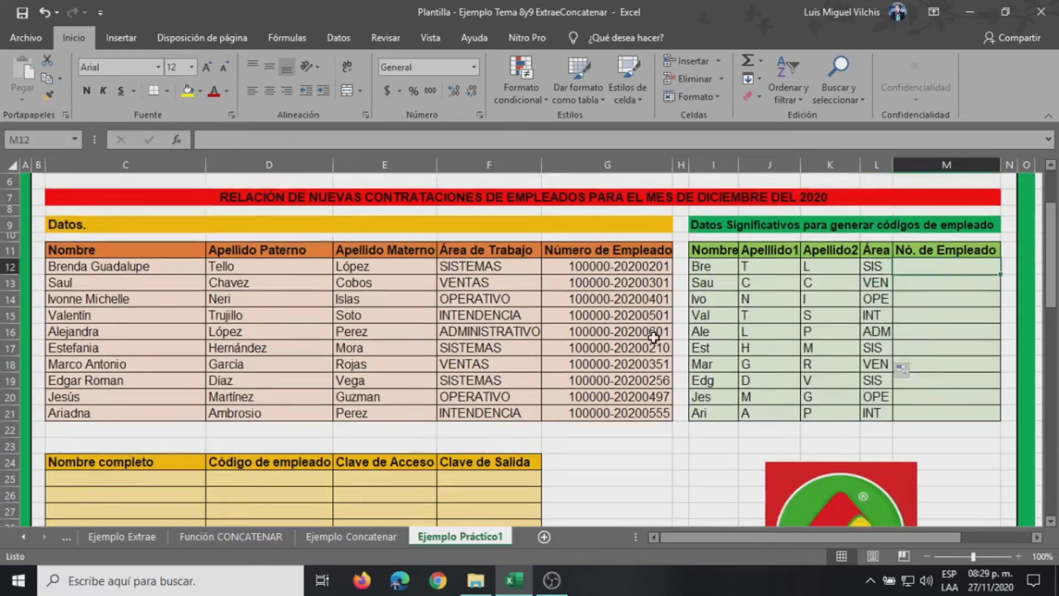
{"action": "scroll", "coordinate": [654, 338], "scroll_direction": "down", "scroll_amount": 1}
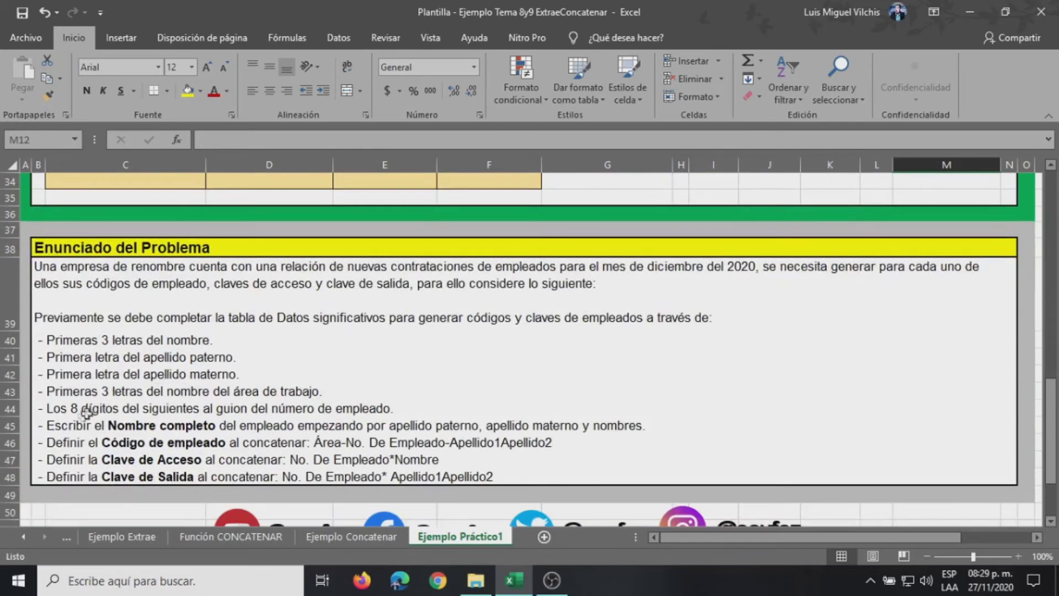
{"action": "left_click", "coordinate": [65, 413]}
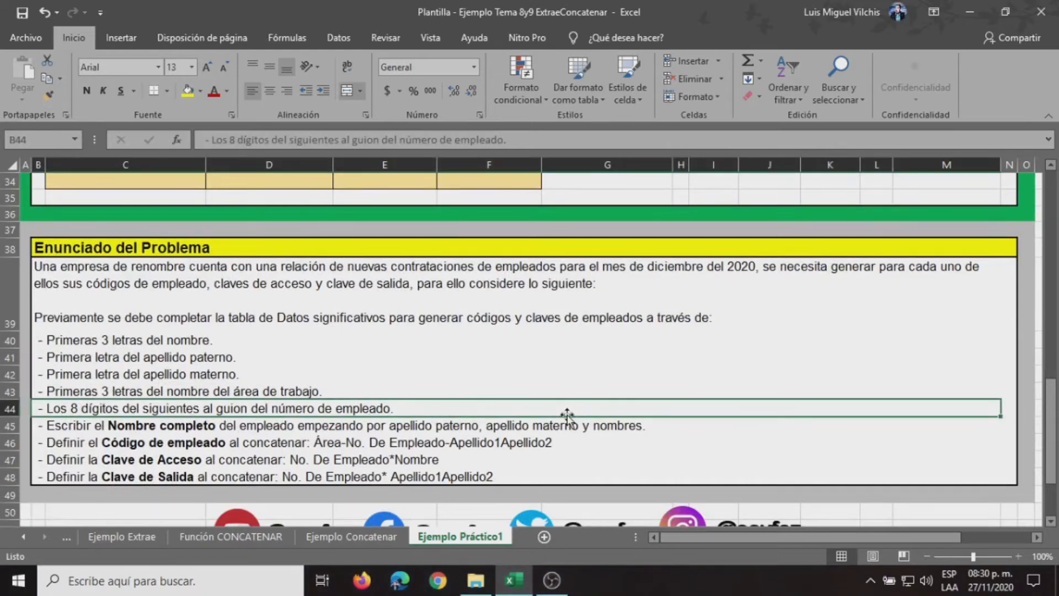
{"action": "scroll", "coordinate": [566, 416], "scroll_direction": "up", "scroll_amount": 10}
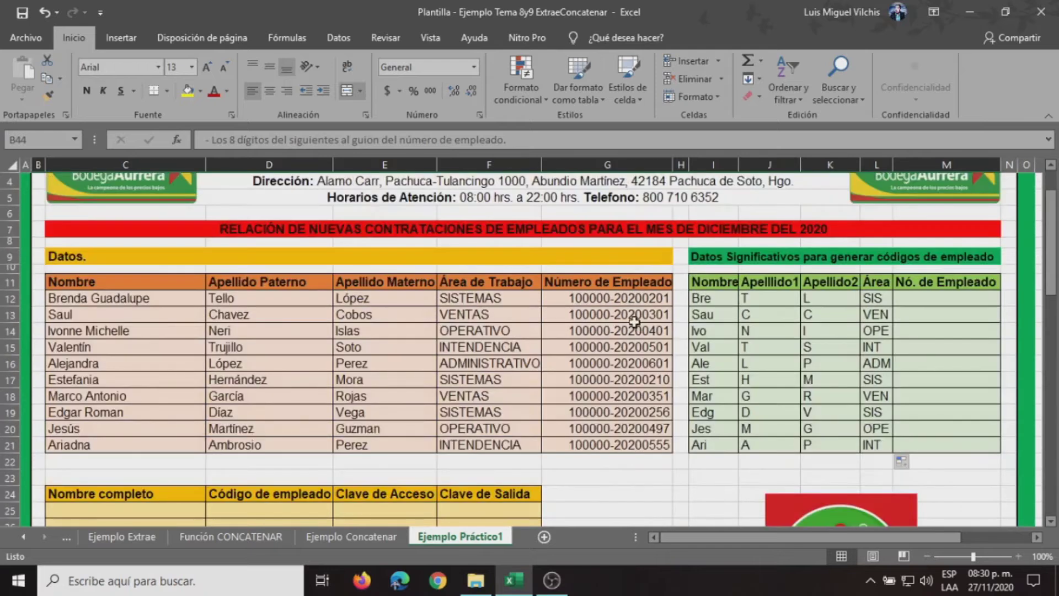
{"action": "left_click", "coordinate": [584, 298]}
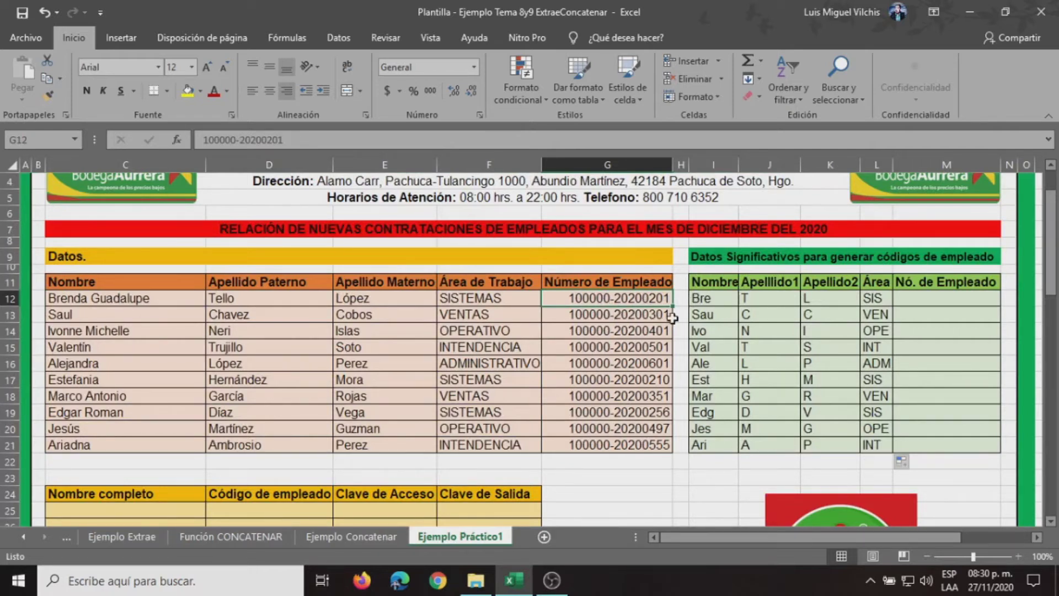
{"action": "left_click", "coordinate": [910, 298]}
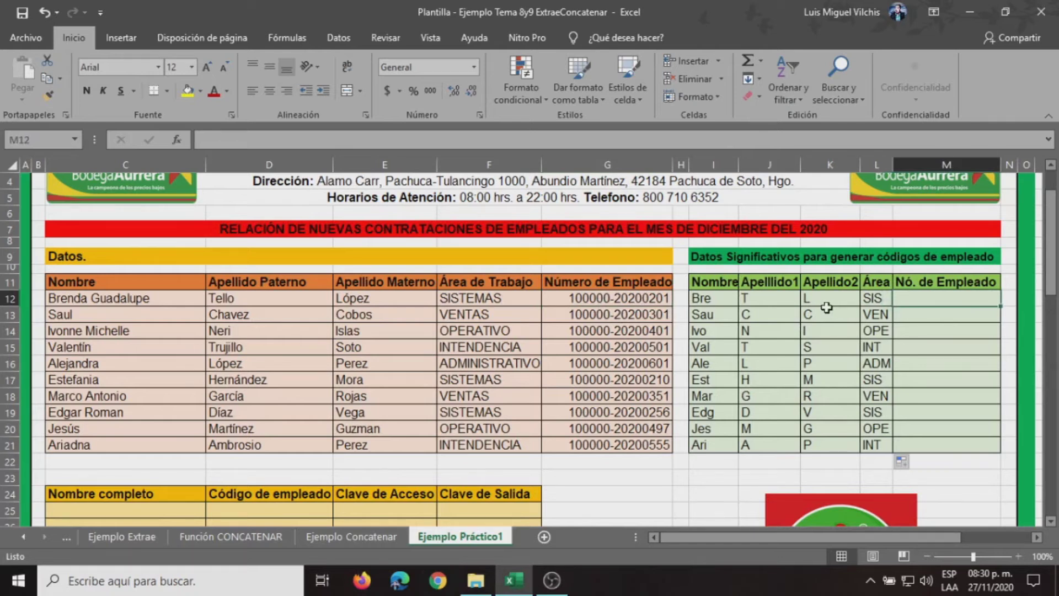
{"action": "left_click", "coordinate": [175, 143]}
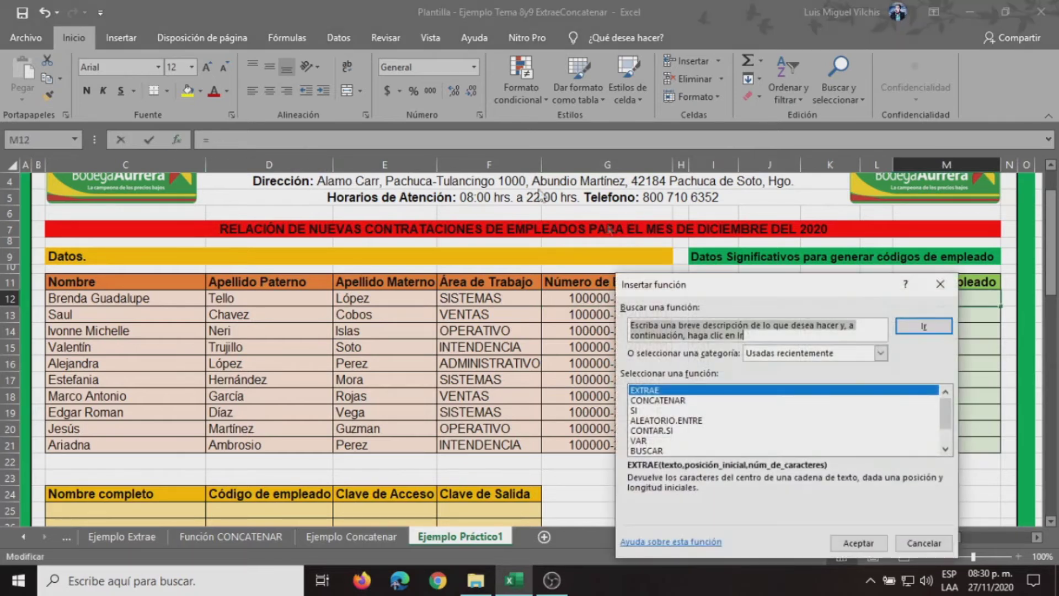
{"action": "left_click", "coordinate": [862, 543]}
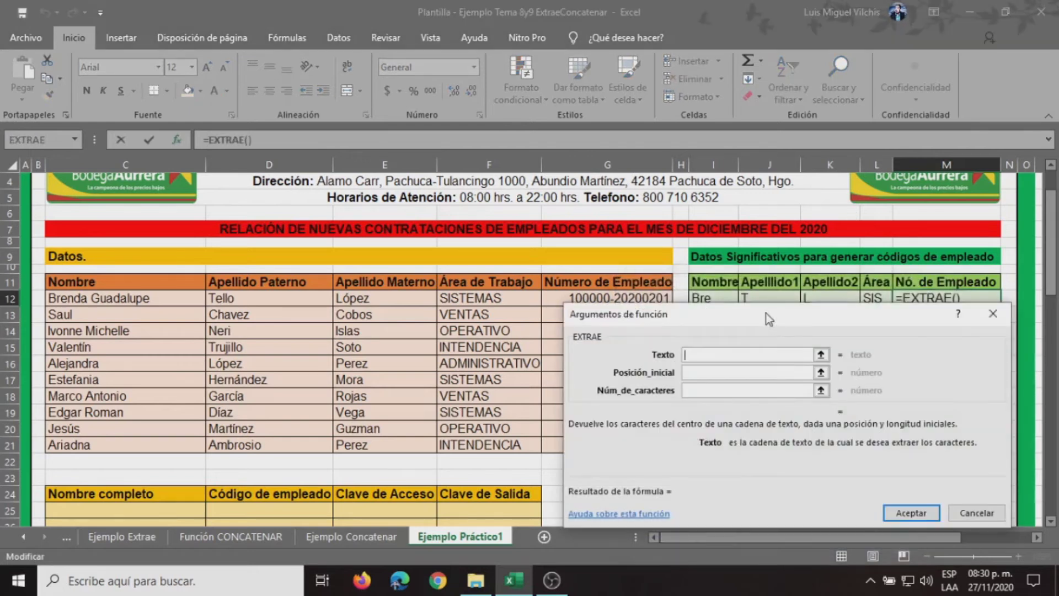
{"action": "left_click_drag", "start_coordinate": [765, 314], "coordinate": [751, 324]}
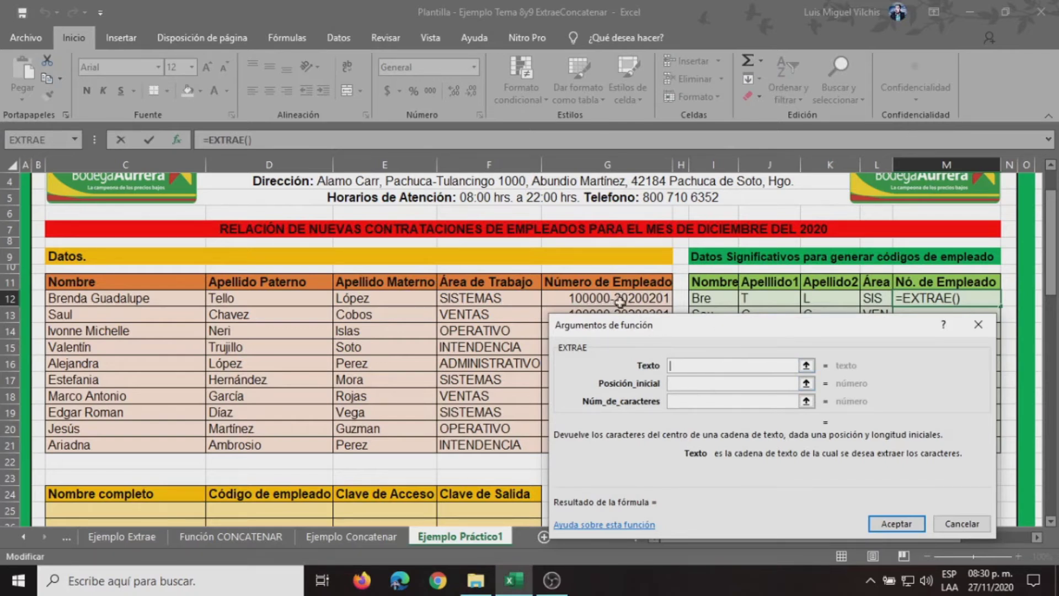
{"action": "left_click", "coordinate": [590, 298]}
Complete the Nó. de Empleado formula with start position 8 and 8 characters, and fill it down through M21
{"action": "left_click", "coordinate": [678, 382]}
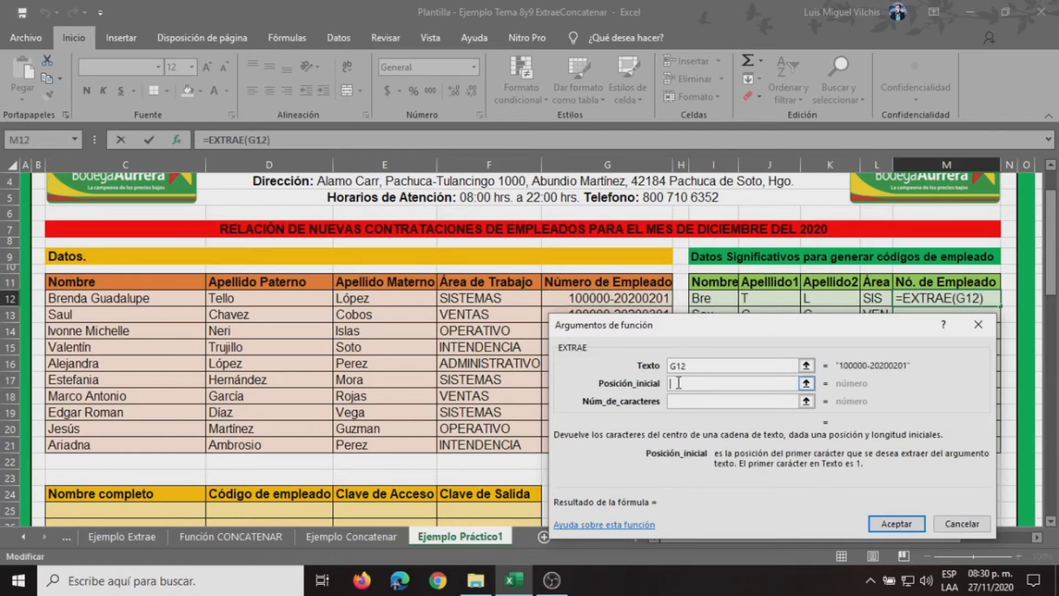
{"action": "type", "text": "8"}
{"action": "left_click", "coordinate": [685, 400]}
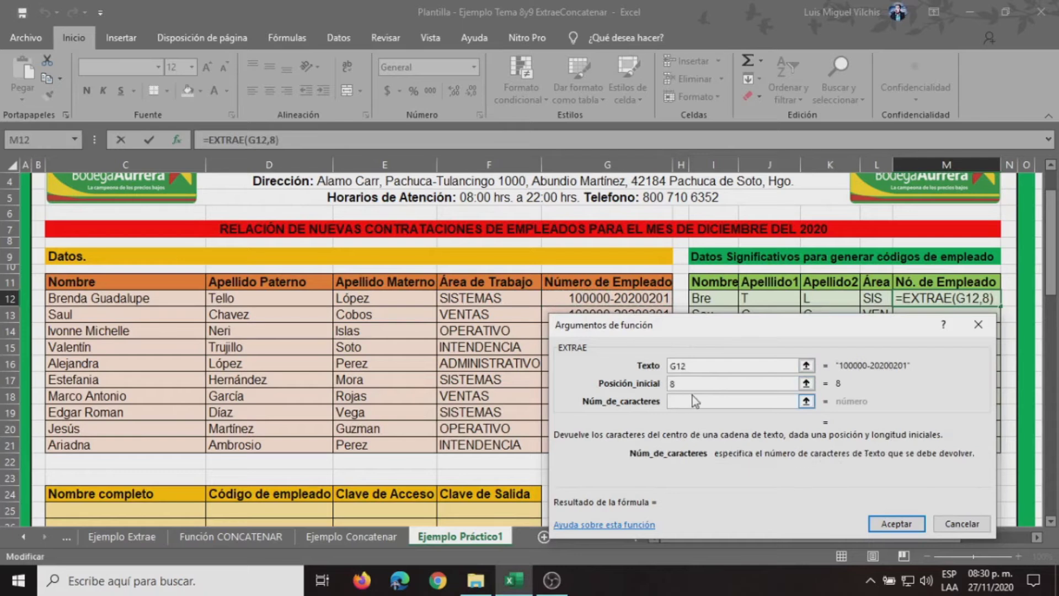
{"action": "type", "text": "8"}
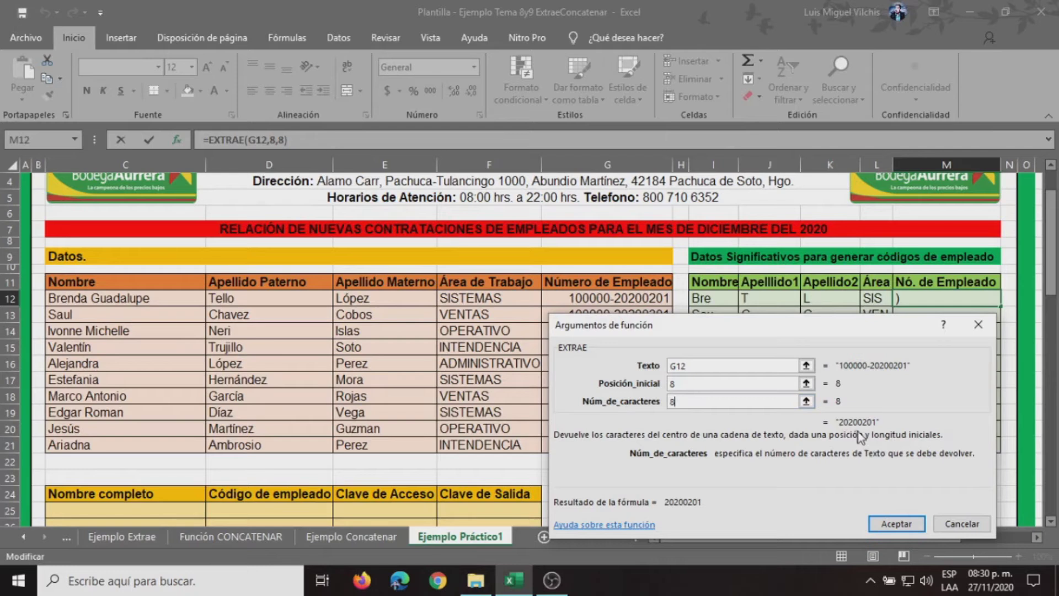
{"action": "left_click", "coordinate": [894, 522]}
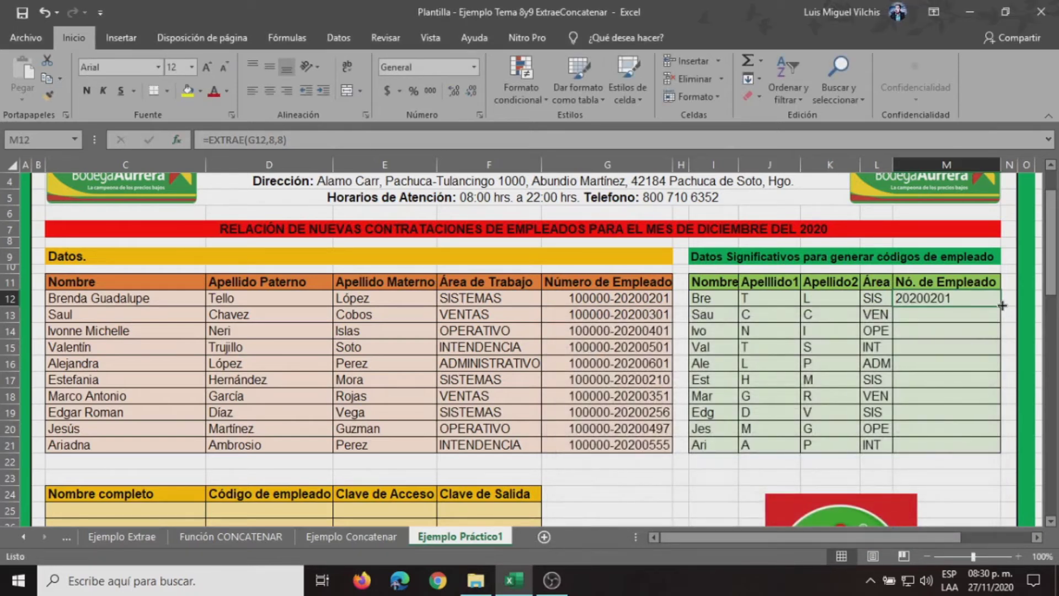
{"action": "left_click_drag", "start_coordinate": [1002, 304], "coordinate": [1001, 450]}
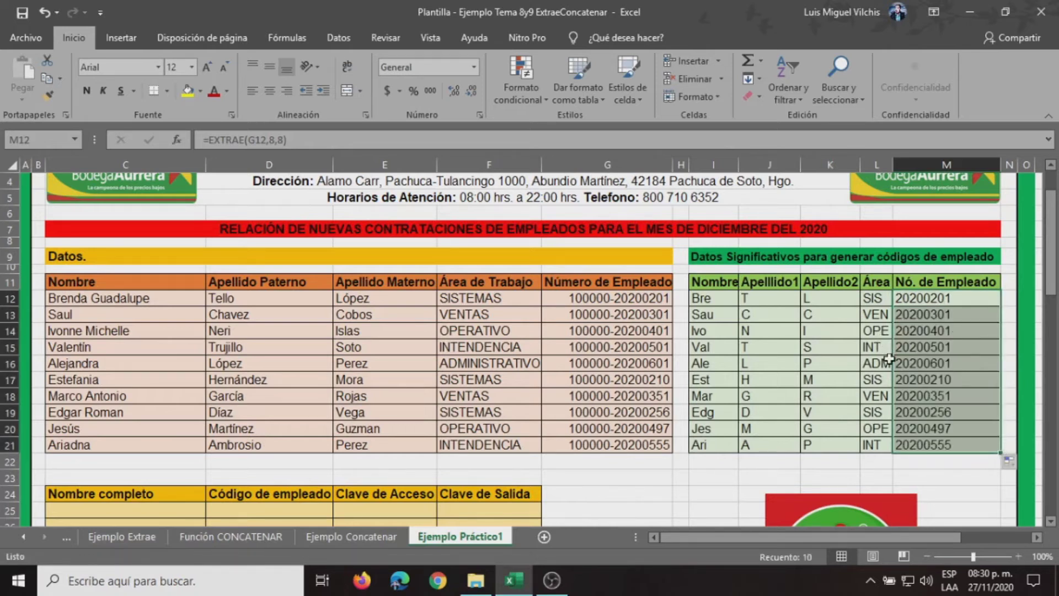
Check the full-name rule in the Enunciado del Problema and insert the CONCATENAR function in C25 of the Nombre completo column
{"action": "left_click", "coordinate": [711, 258]}
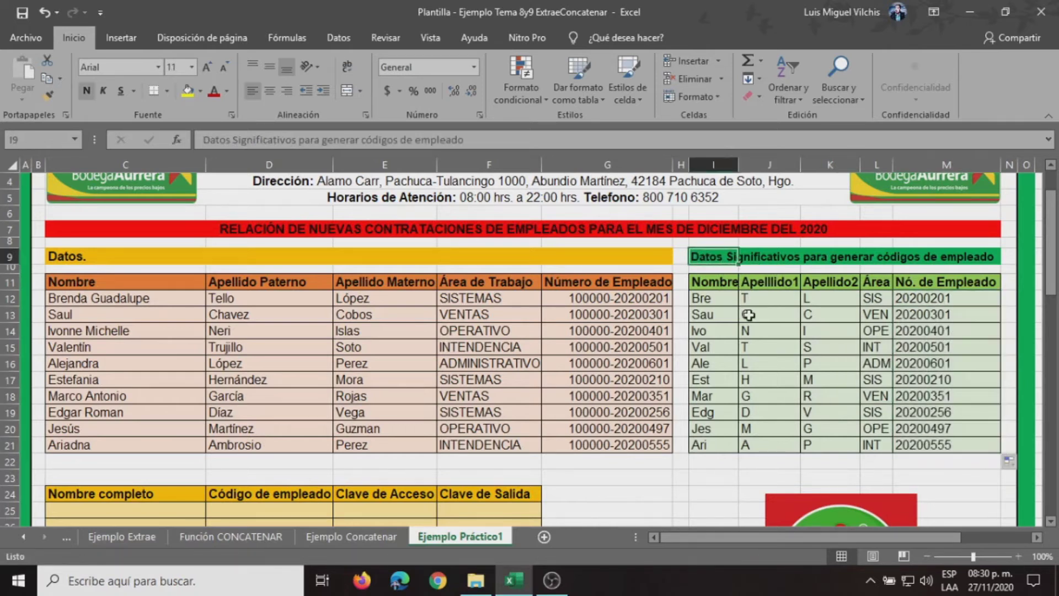
{"action": "scroll", "coordinate": [717, 330], "scroll_direction": "down", "scroll_amount": 10}
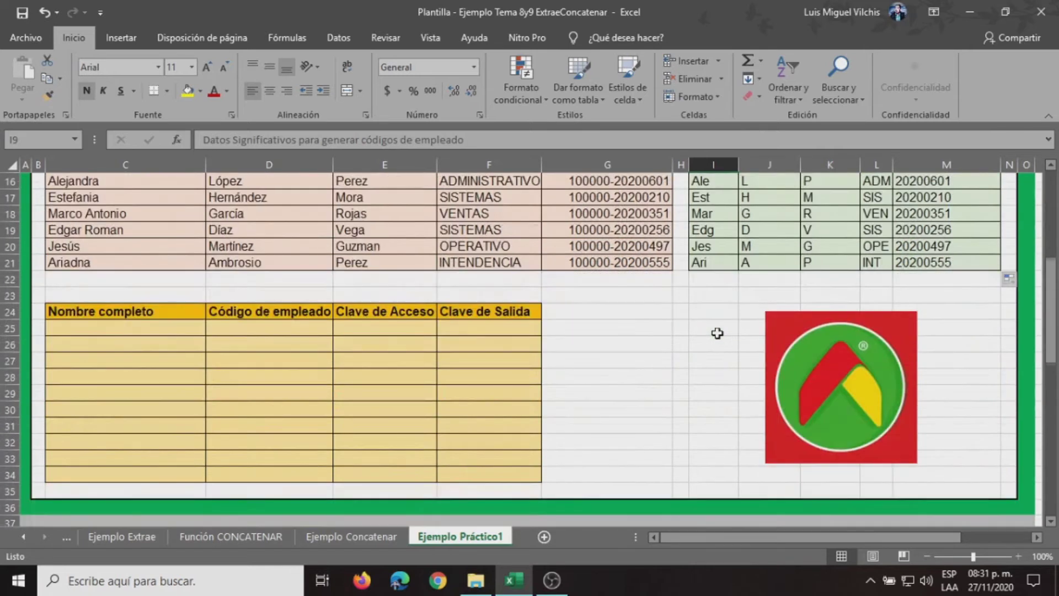
{"action": "scroll", "coordinate": [717, 333], "scroll_direction": "down", "scroll_amount": 1}
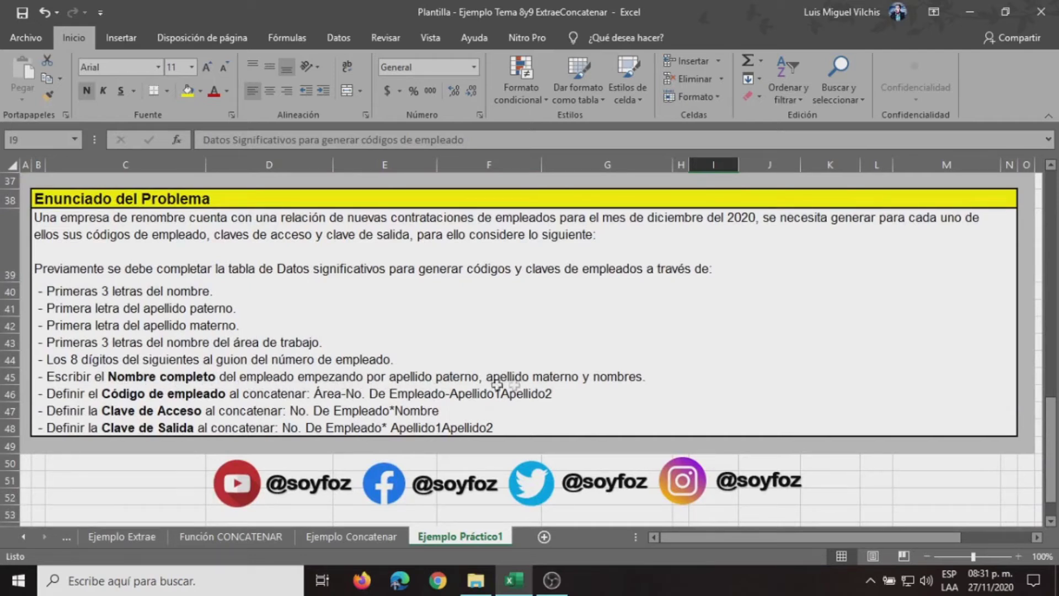
{"action": "scroll", "coordinate": [689, 384], "scroll_direction": "up", "scroll_amount": 6}
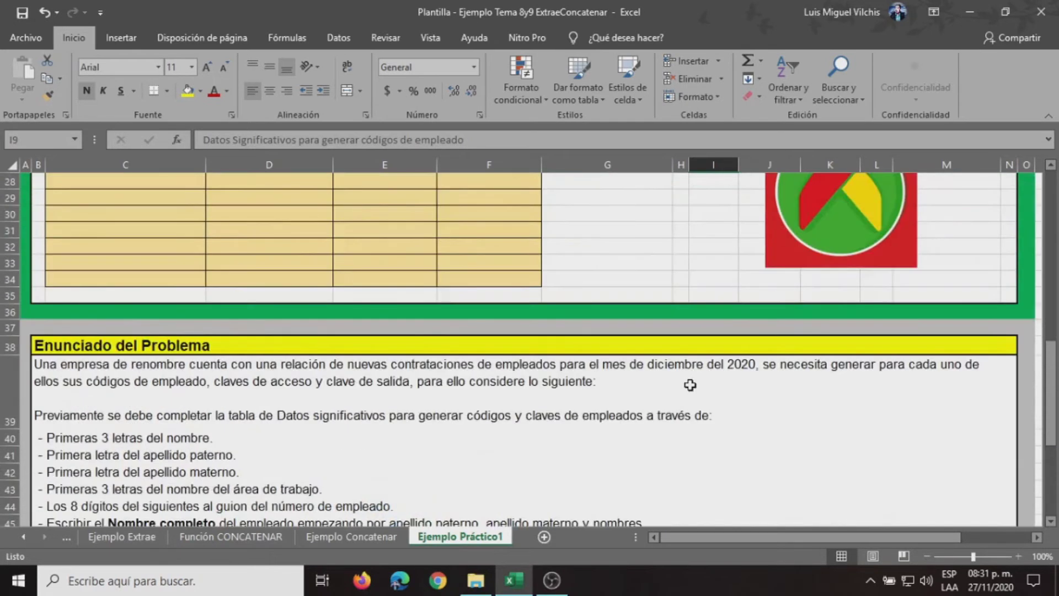
{"action": "scroll", "coordinate": [689, 385], "scroll_direction": "up", "scroll_amount": 1}
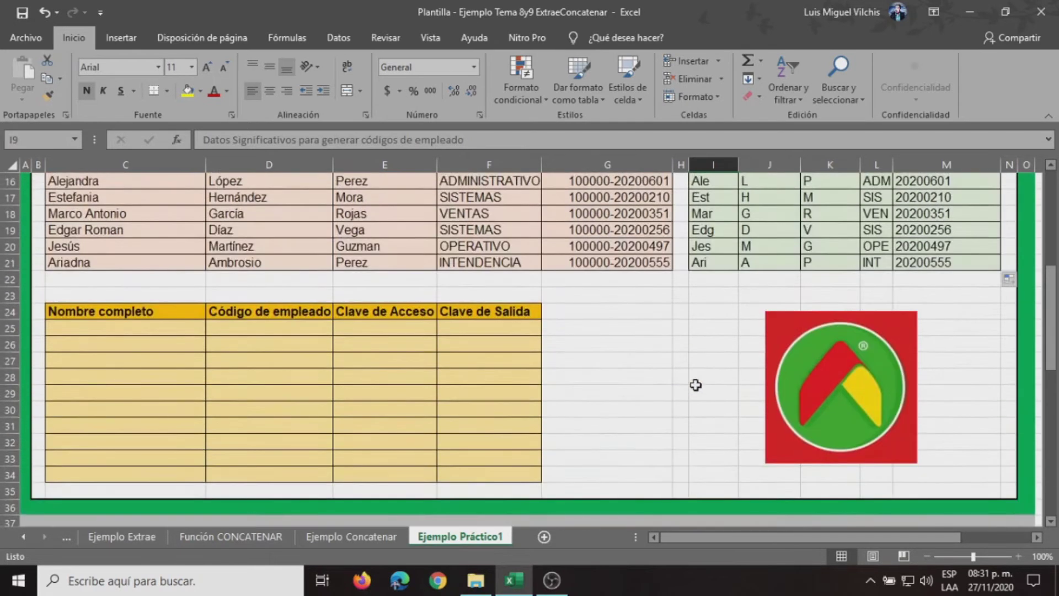
{"action": "left_click", "coordinate": [82, 330]}
{"action": "scroll", "coordinate": [166, 333], "scroll_direction": "up", "scroll_amount": 1}
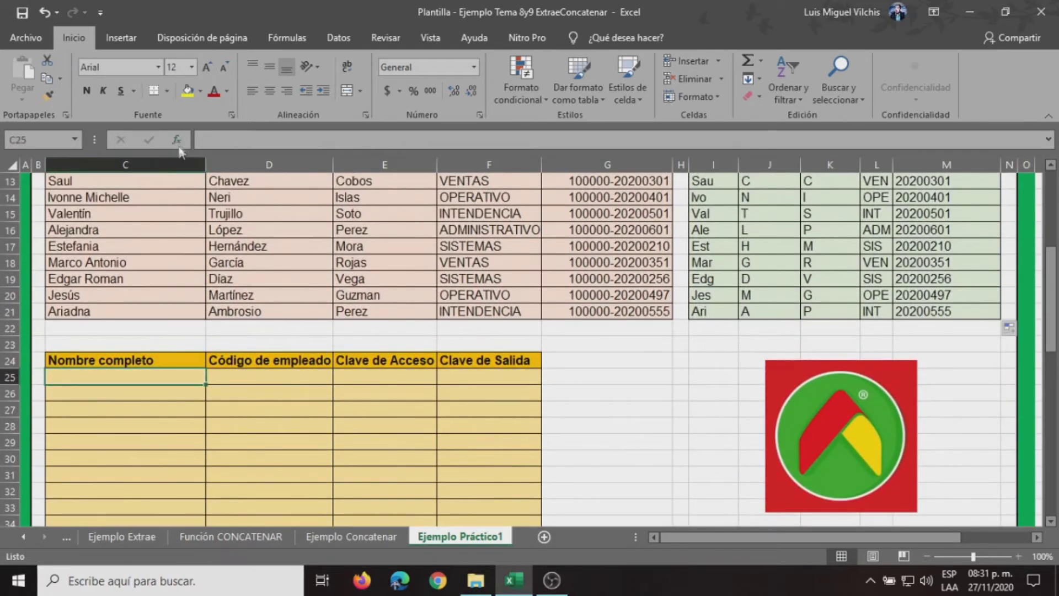
{"action": "left_click", "coordinate": [177, 140]}
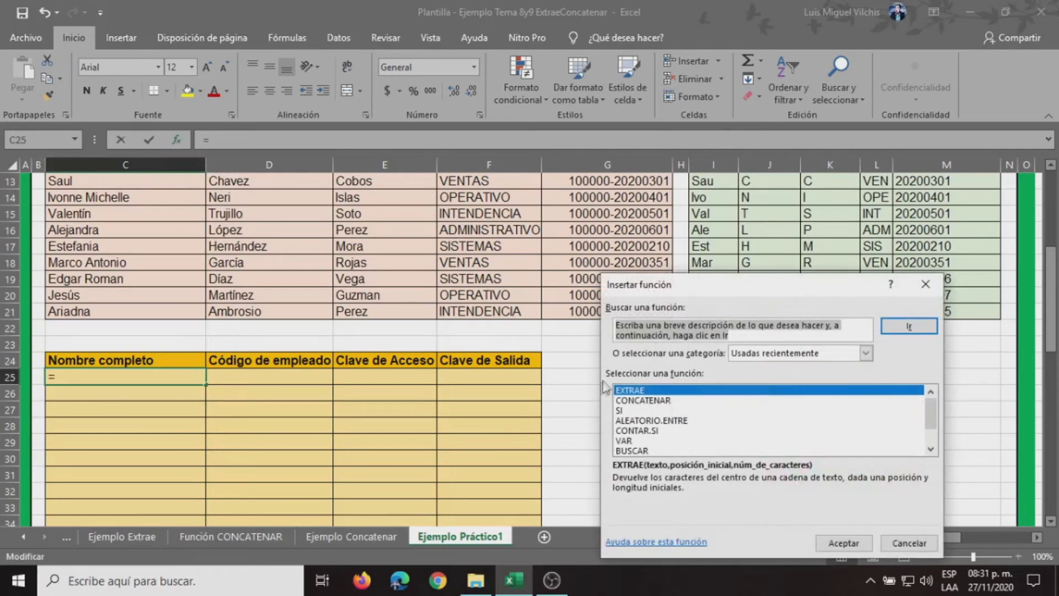
{"action": "left_click", "coordinate": [642, 402]}
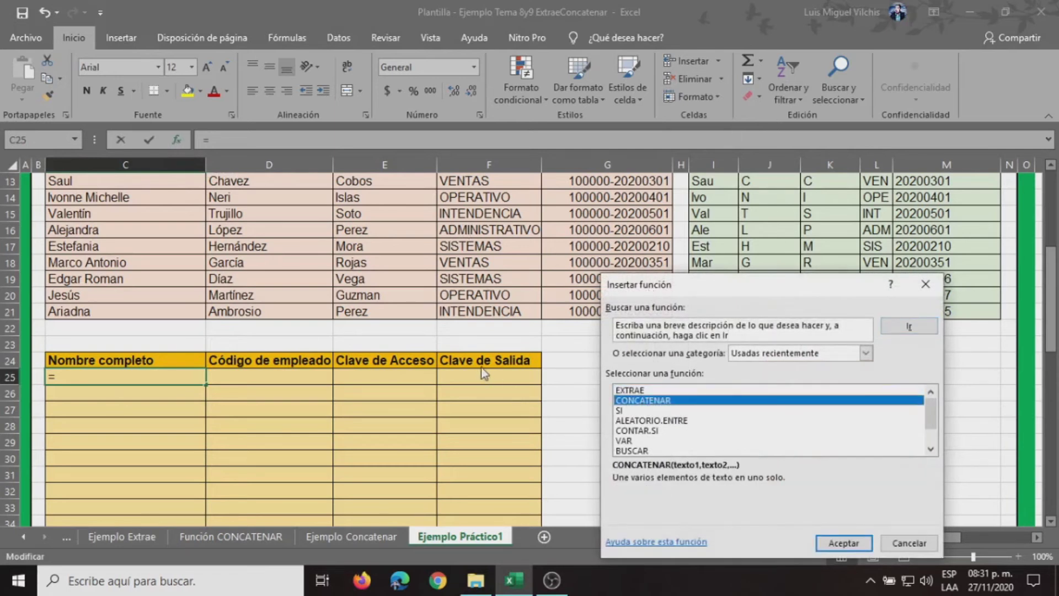
{"action": "left_click", "coordinate": [836, 538]}
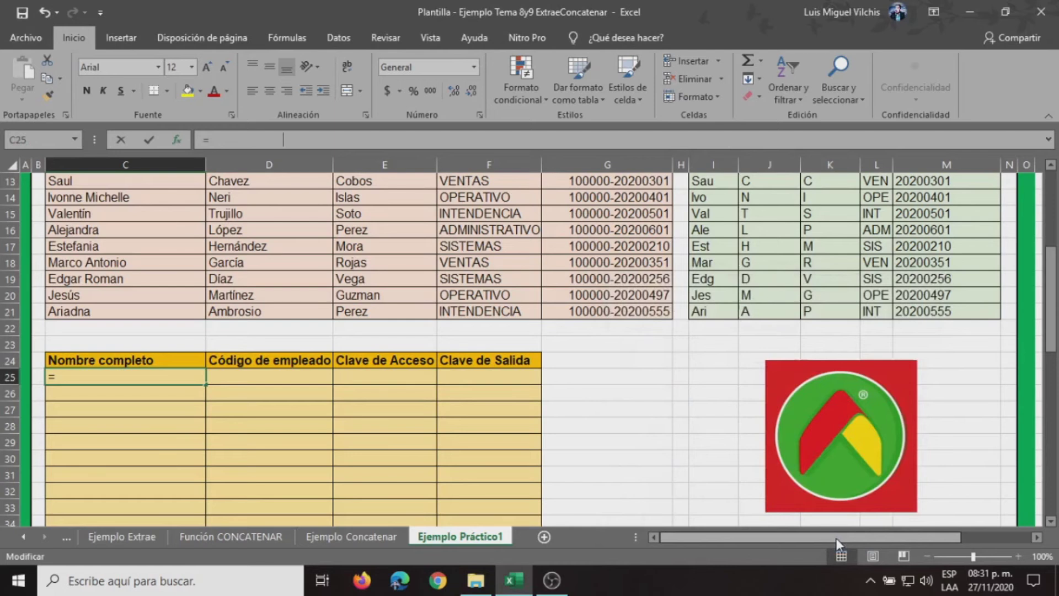
{"action": "scroll", "coordinate": [435, 310], "scroll_direction": "up", "scroll_amount": 2}
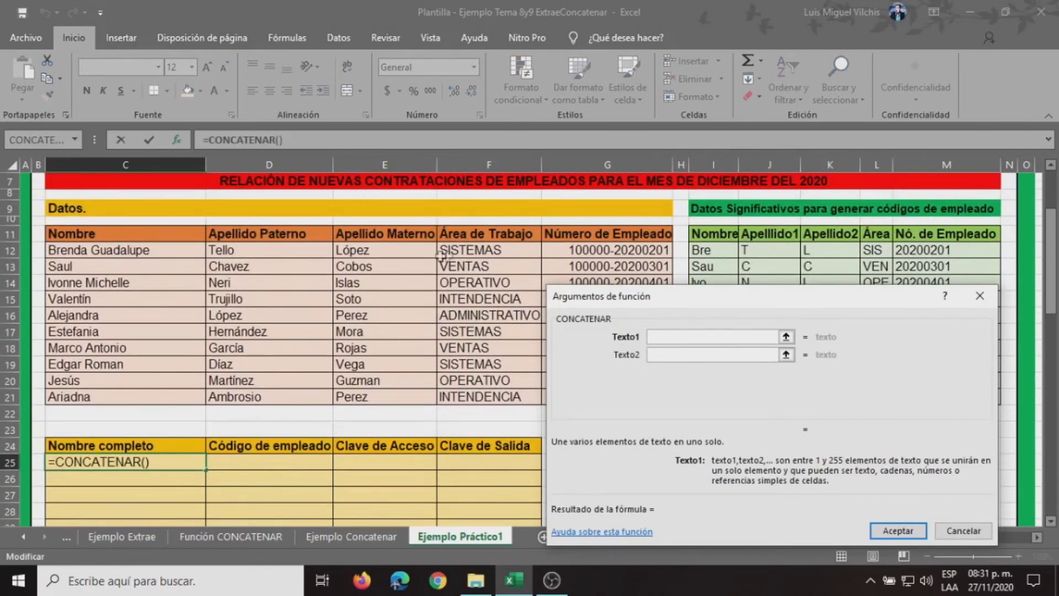
{"action": "left_click", "coordinate": [389, 246]}
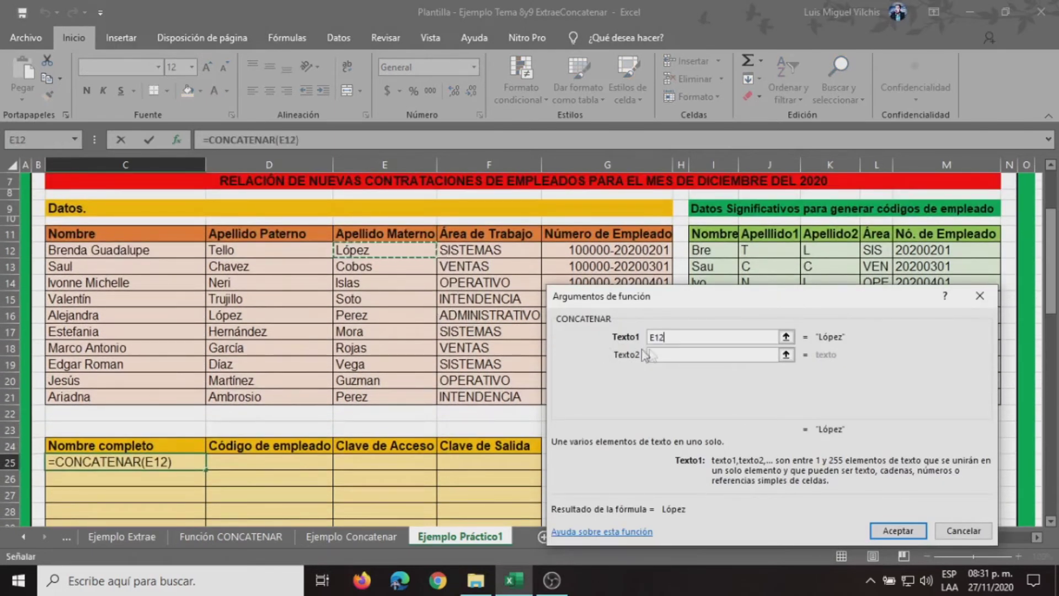
{"action": "left_click", "coordinate": [676, 354]}
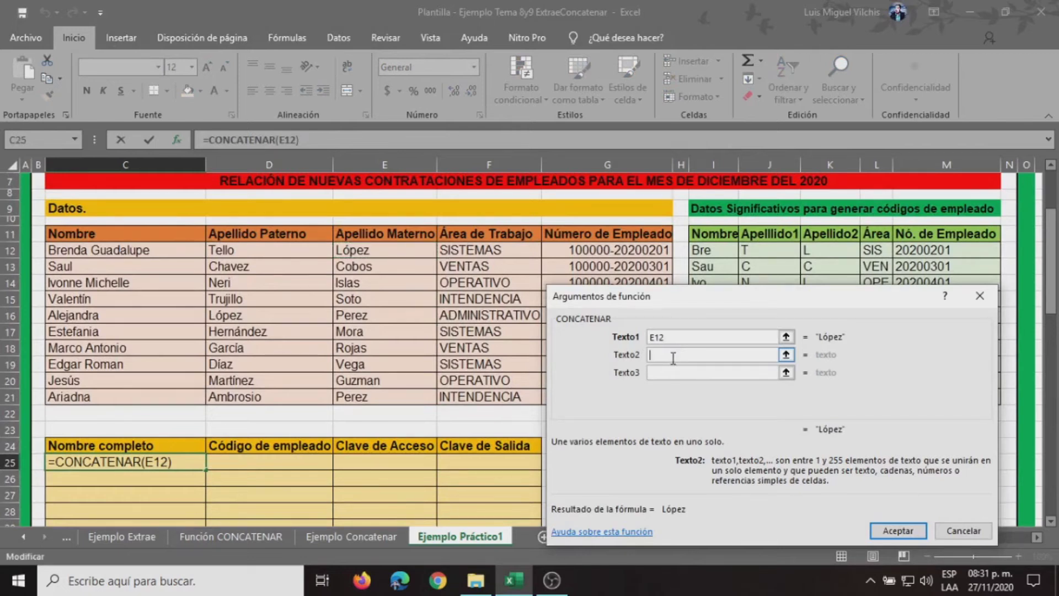
{"action": "left_click", "coordinate": [662, 335]}
{"action": "left_click", "coordinate": [693, 339]}
{"action": "key", "text": "BackSpace"}
{"action": "key", "text": "BackSpace"}
{"action": "key", "text": "BackSpace"}
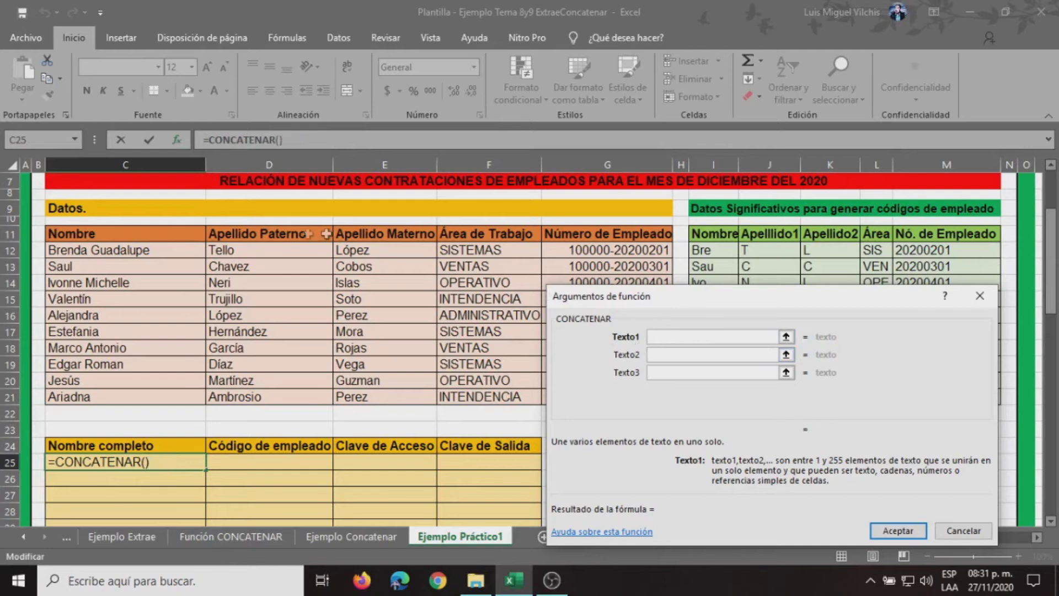
Use the paternal surname in D12 as the first text of the C25 CONCATENAR formula
{"action": "left_click", "coordinate": [269, 251]}
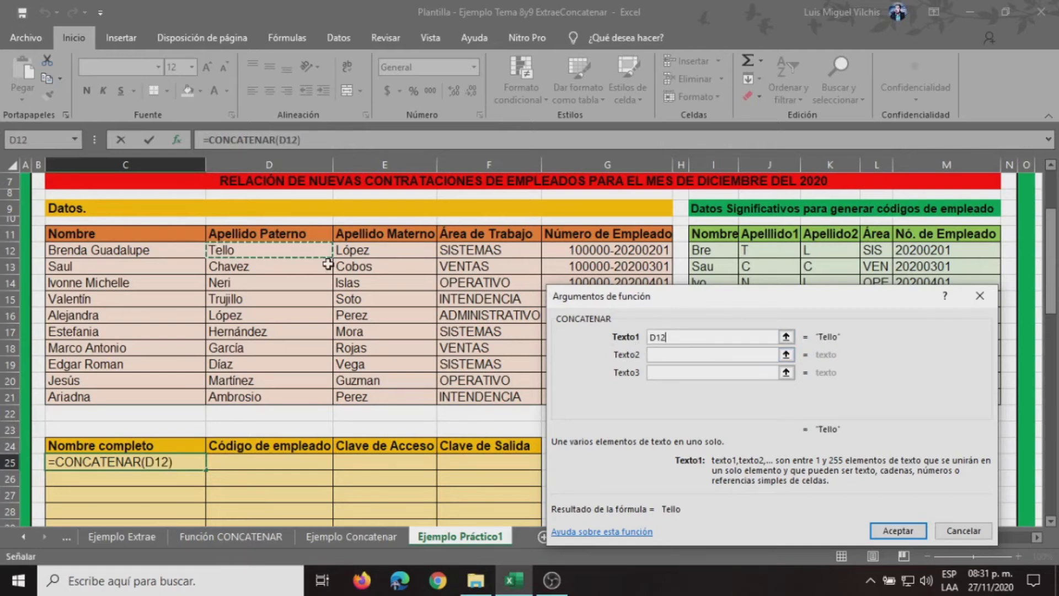
{"action": "left_click", "coordinate": [666, 356]}
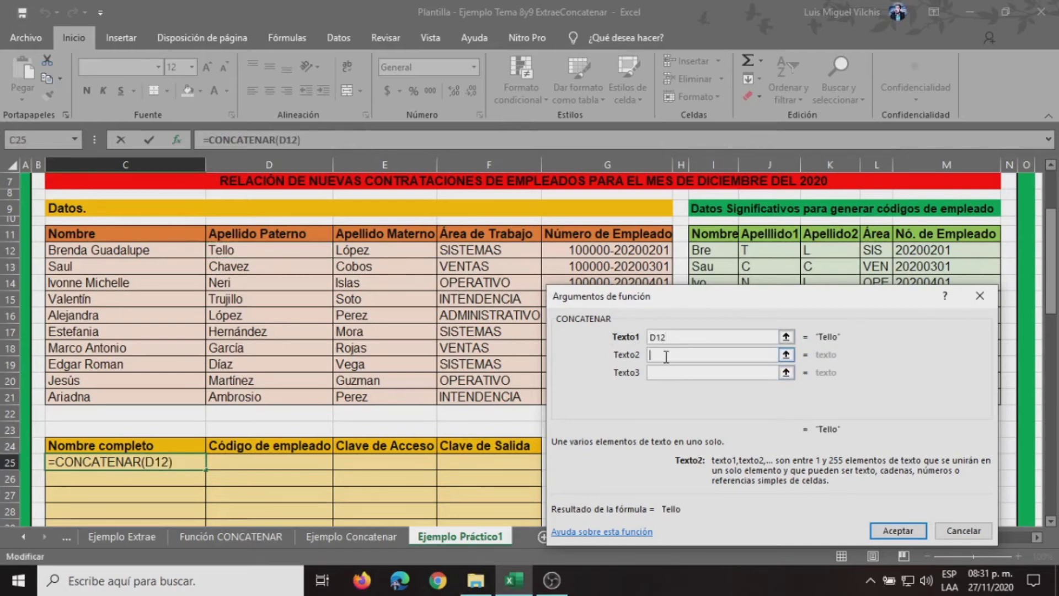
{"action": "left_click", "coordinate": [381, 251]}
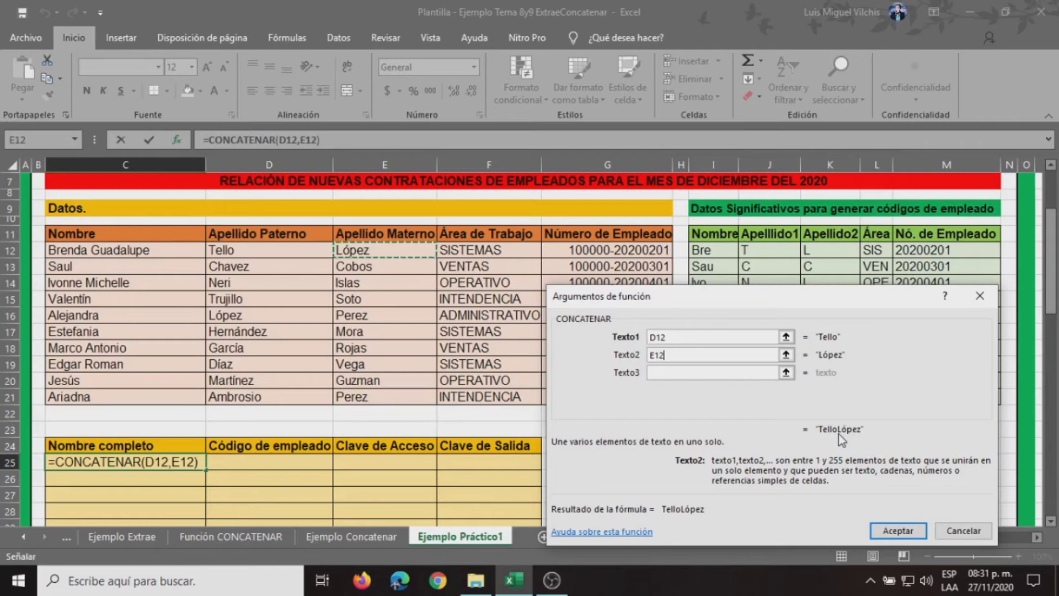
{"action": "left_click", "coordinate": [686, 355]}
{"action": "key", "text": "BackSpace"}
{"action": "key", "text": "BackSpace"}
{"action": "key", "text": "BackSpace"}
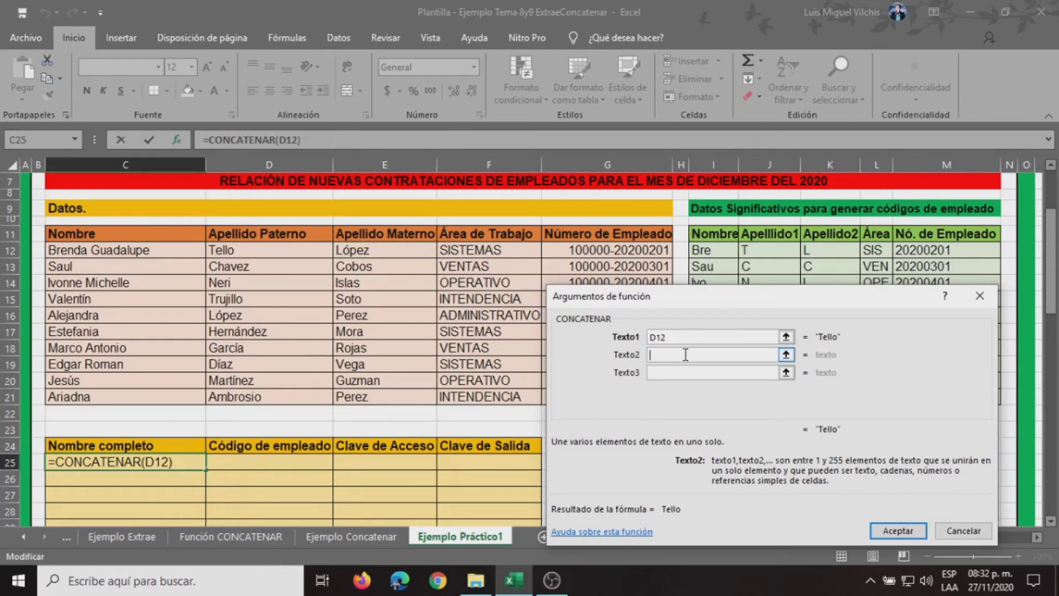
Add a quoted space " " as the second text and the maternal surname in E12 as the third text of the formula
{"action": "type", "text": "\""}
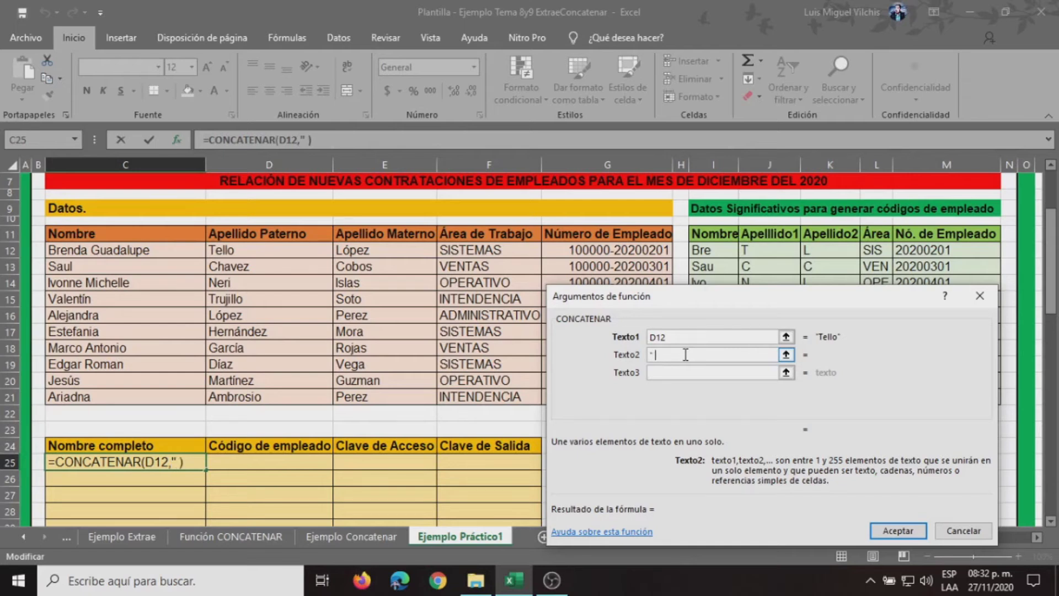
{"action": "type", "text": " \""}
{"action": "left_click", "coordinate": [674, 374]}
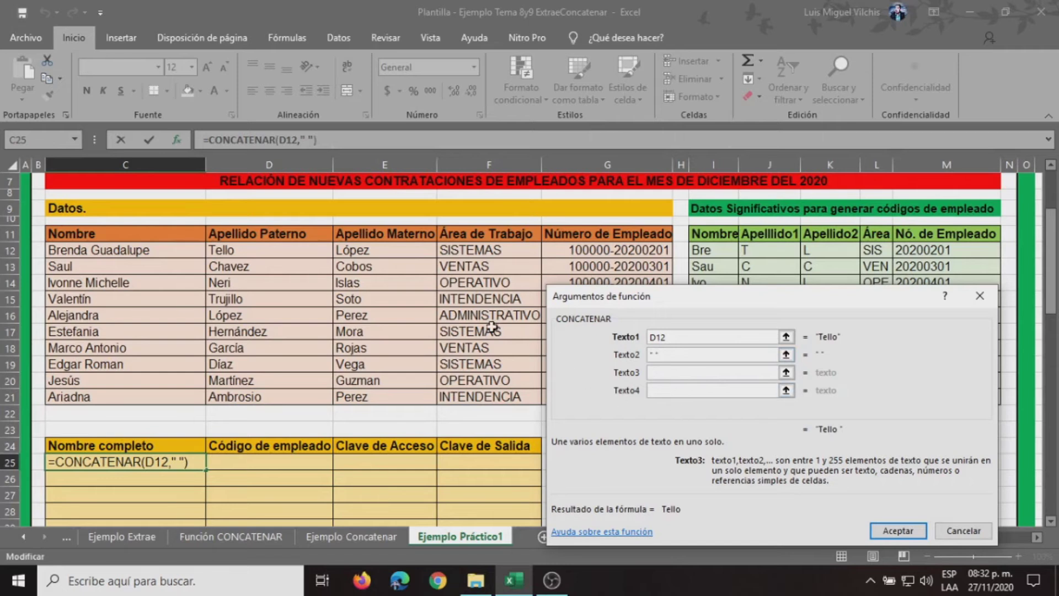
{"action": "left_click", "coordinate": [373, 250]}
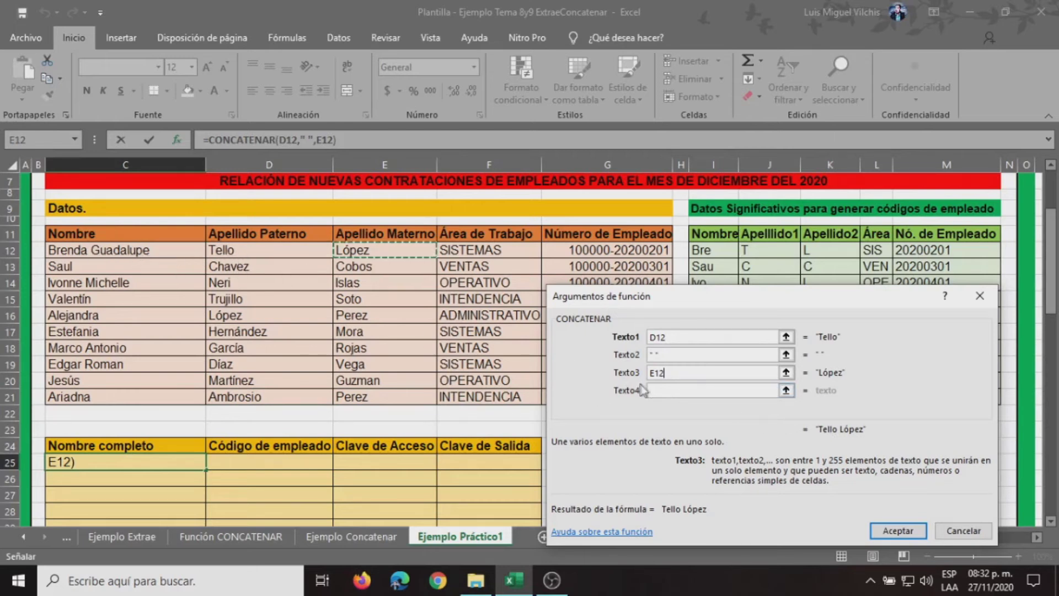
Add a quoted space " " as the fourth text and the first name in C12 as the fifth, completing the C25 formula
{"action": "left_click", "coordinate": [657, 390]}
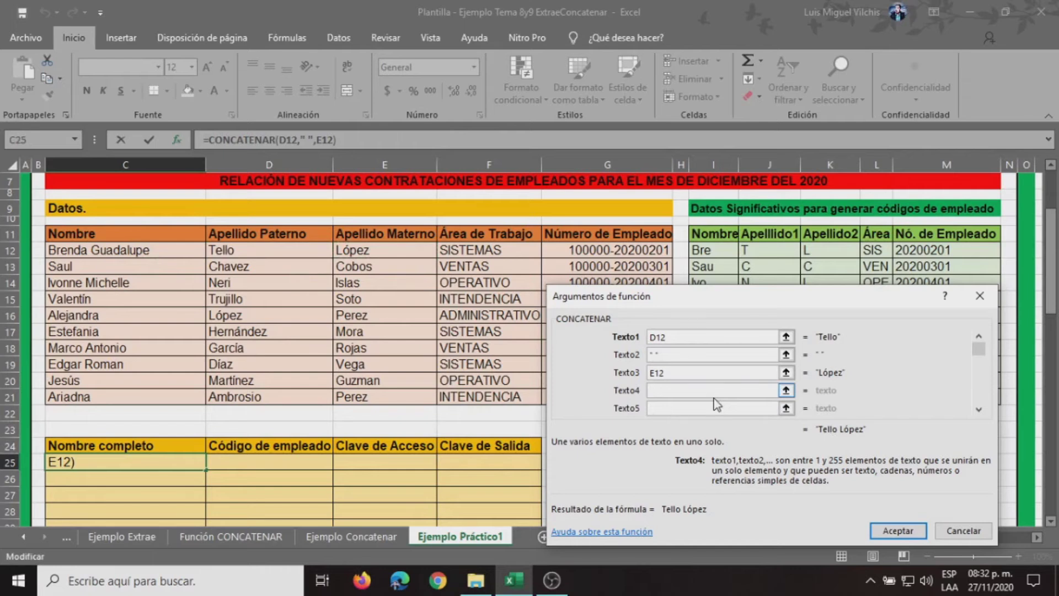
{"action": "type", "text": "\""}
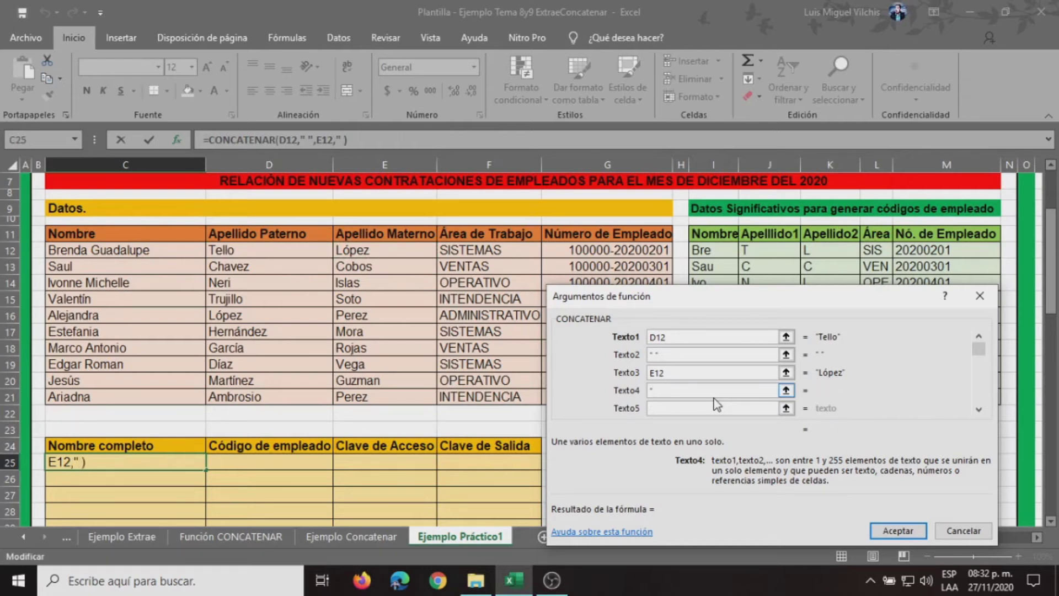
{"action": "type", "text": " \""}
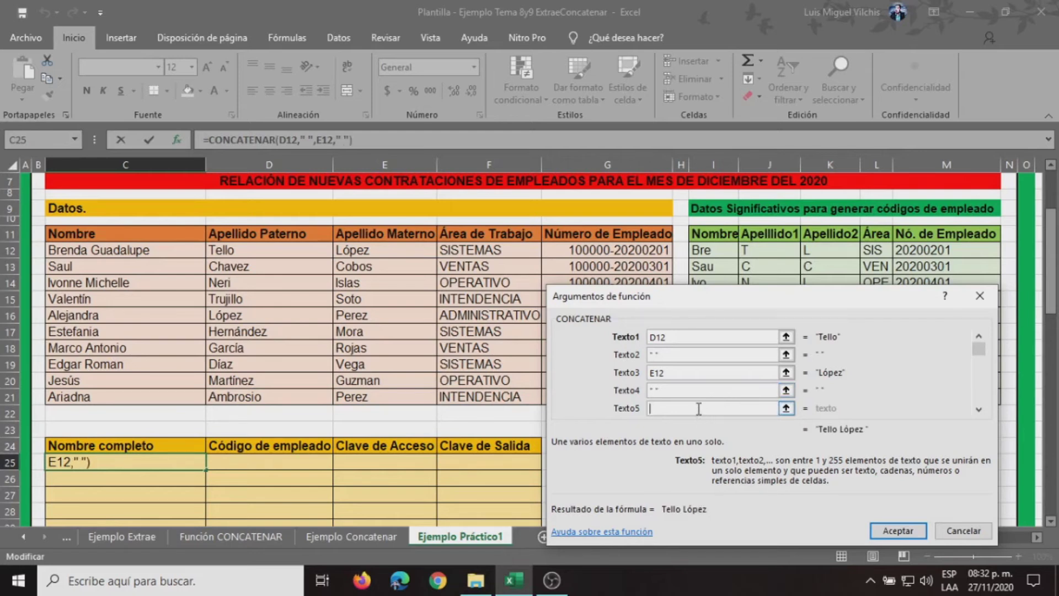
{"action": "left_click", "coordinate": [138, 246]}
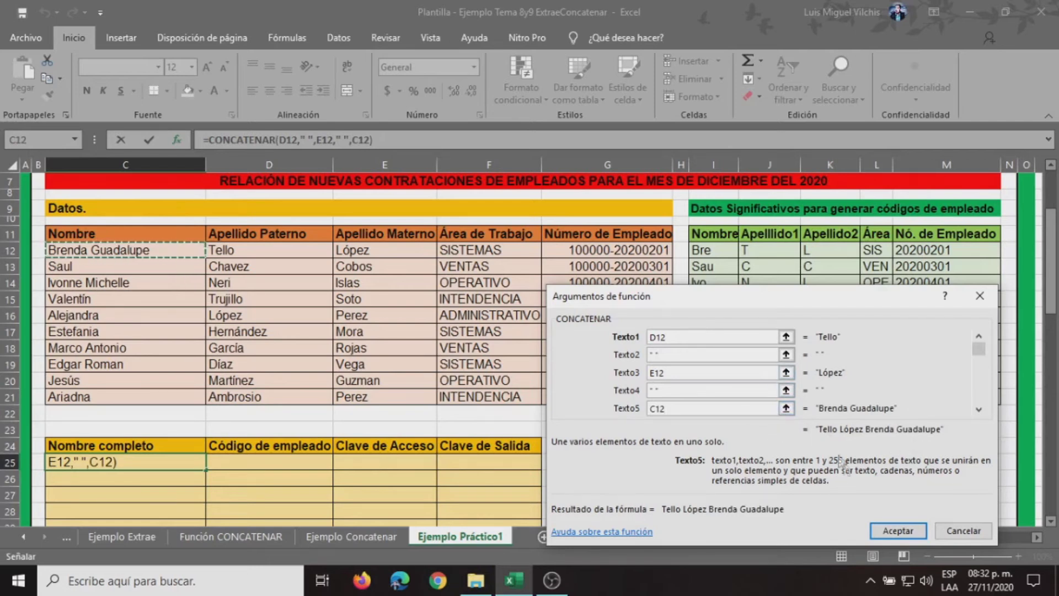
{"action": "left_click", "coordinate": [888, 531]}
Fill the full-name formula down through C34 and widen column C slightly so the longest name fits
{"action": "scroll", "coordinate": [206, 340], "scroll_direction": "down", "scroll_amount": 3}
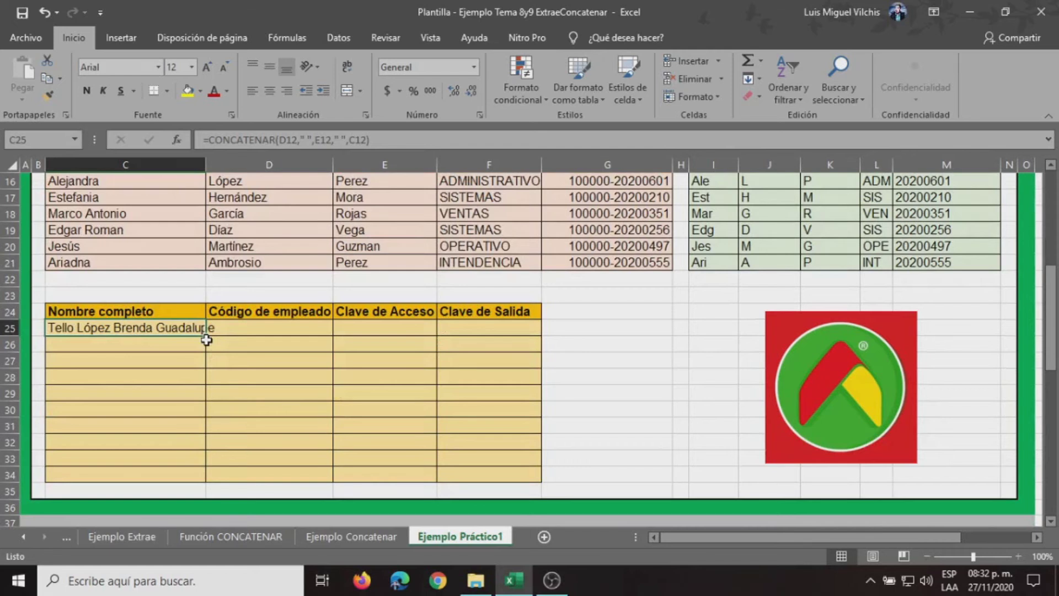
{"action": "left_click_drag", "start_coordinate": [207, 340], "coordinate": [210, 478]}
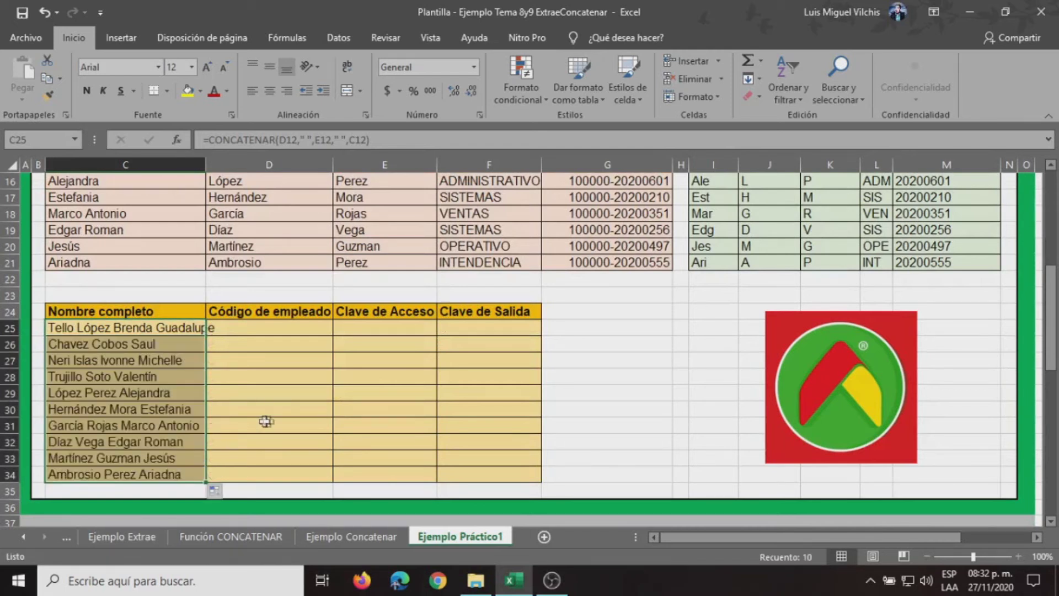
{"action": "left_click", "coordinate": [261, 347]}
{"action": "left_click", "coordinate": [201, 325]}
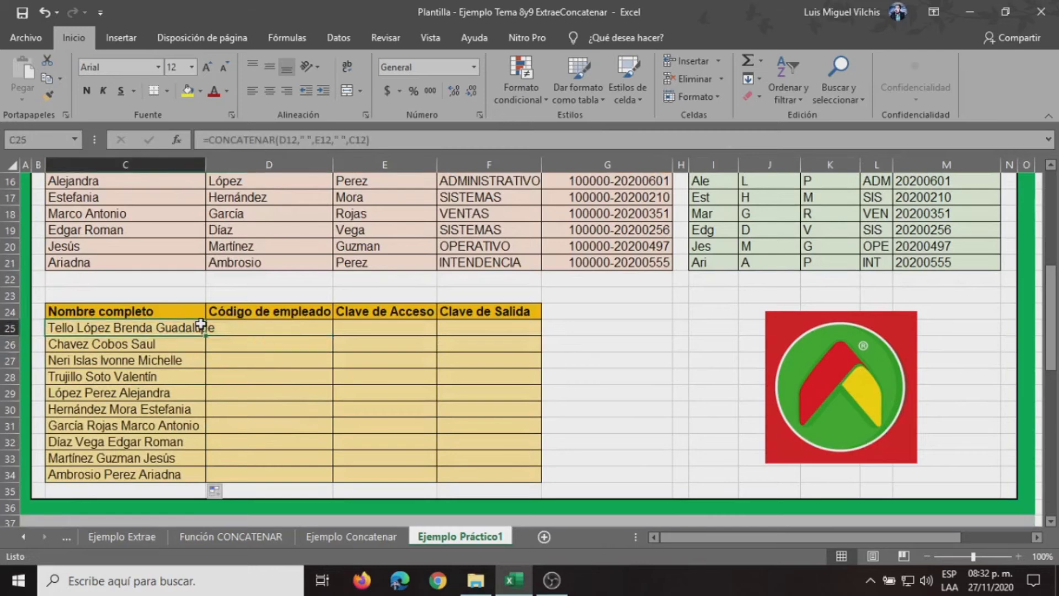
{"action": "left_click_drag", "start_coordinate": [206, 165], "coordinate": [214, 164]}
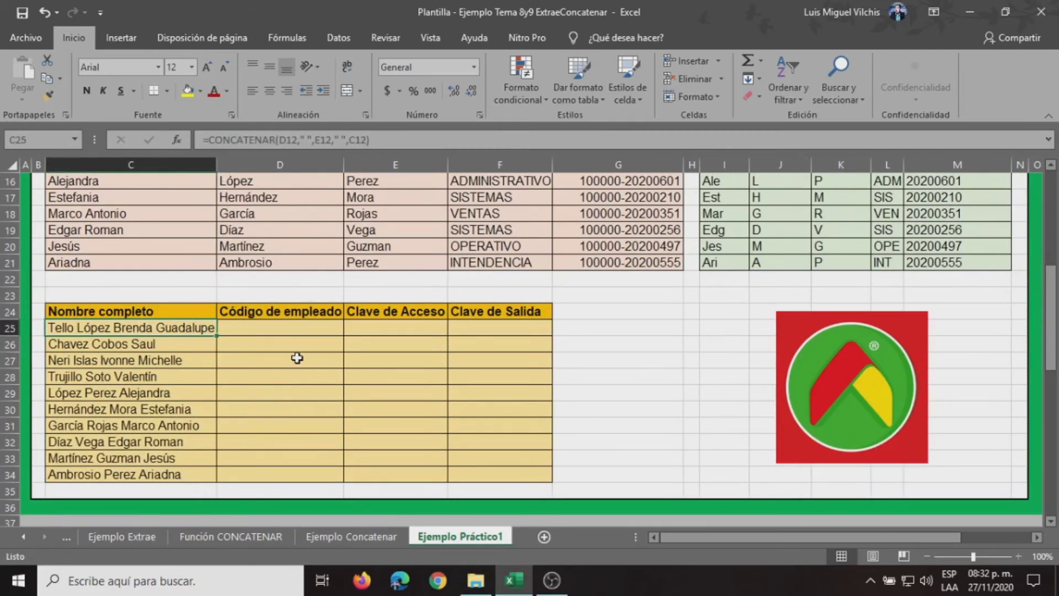
Check the employee-code rule in the Enunciado del Problema and insert the CONCATENAR function in D25 of the Código de empleado column
{"action": "scroll", "coordinate": [296, 358], "scroll_direction": "up", "scroll_amount": 2}
{"action": "scroll", "coordinate": [297, 358], "scroll_direction": "down", "scroll_amount": 8}
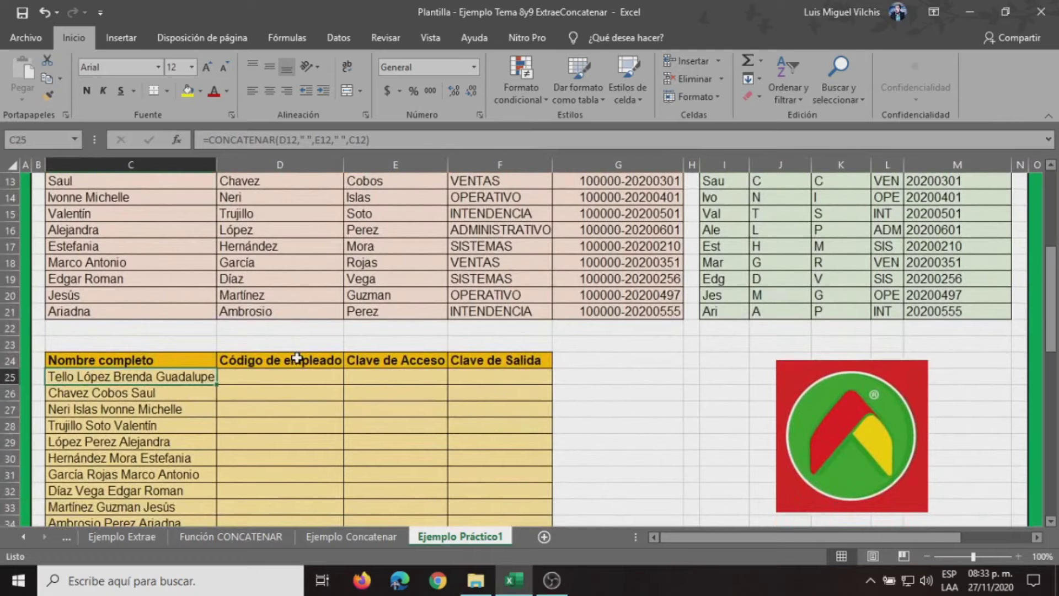
{"action": "scroll", "coordinate": [300, 364], "scroll_direction": "down", "scroll_amount": 1}
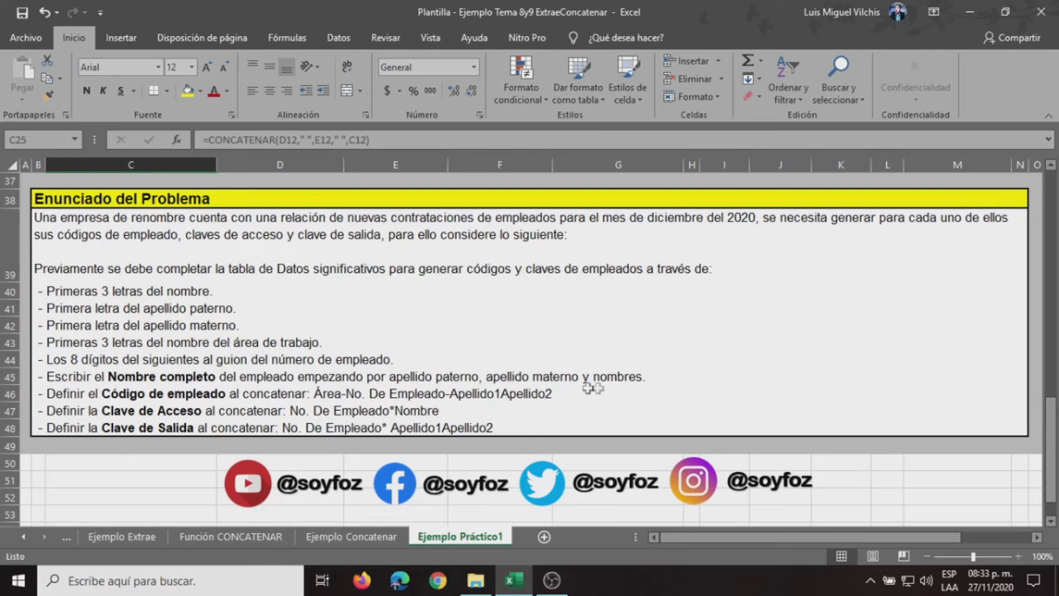
{"action": "scroll", "coordinate": [592, 387], "scroll_direction": "up", "scroll_amount": 5}
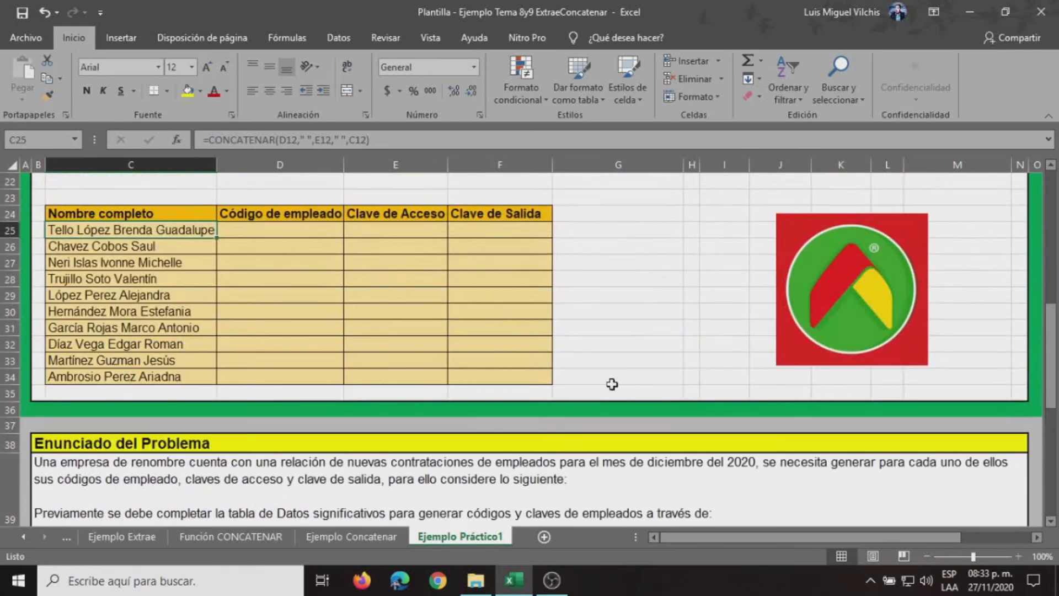
{"action": "left_click", "coordinate": [278, 227]}
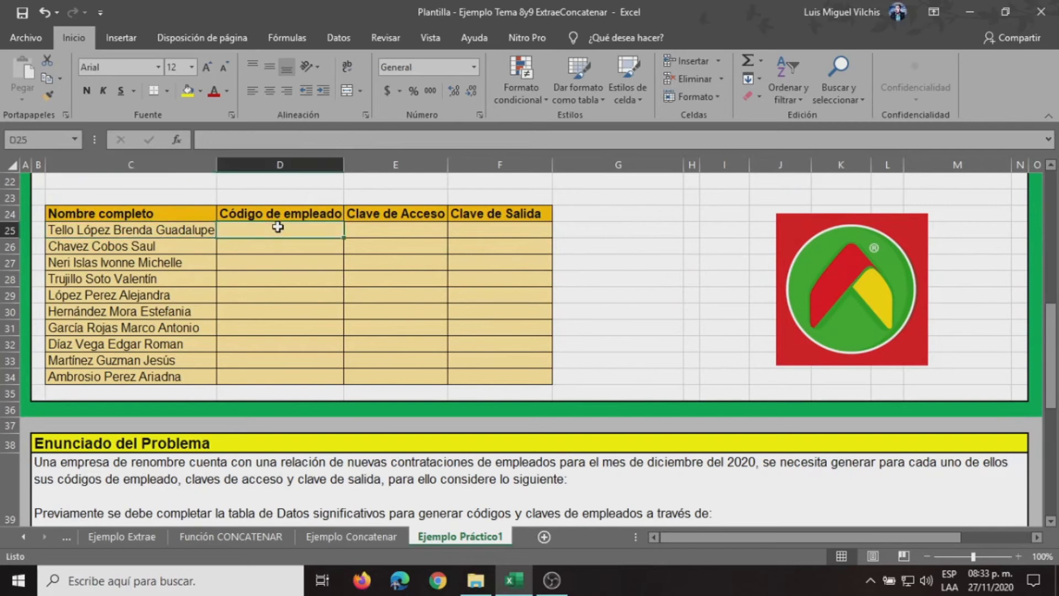
{"action": "scroll", "coordinate": [293, 236], "scroll_direction": "up", "scroll_amount": 1}
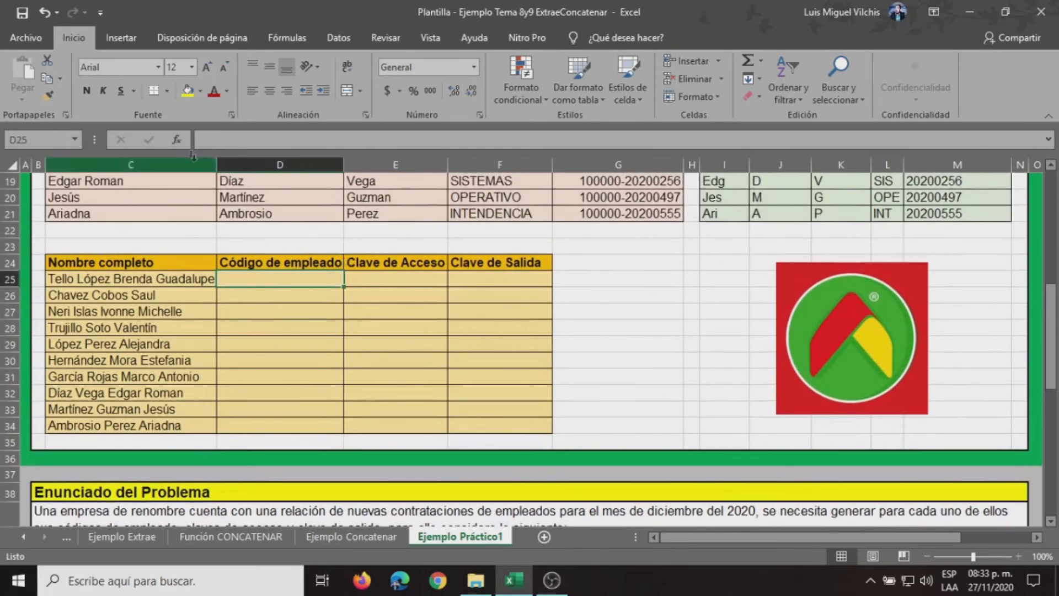
{"action": "left_click", "coordinate": [179, 138]}
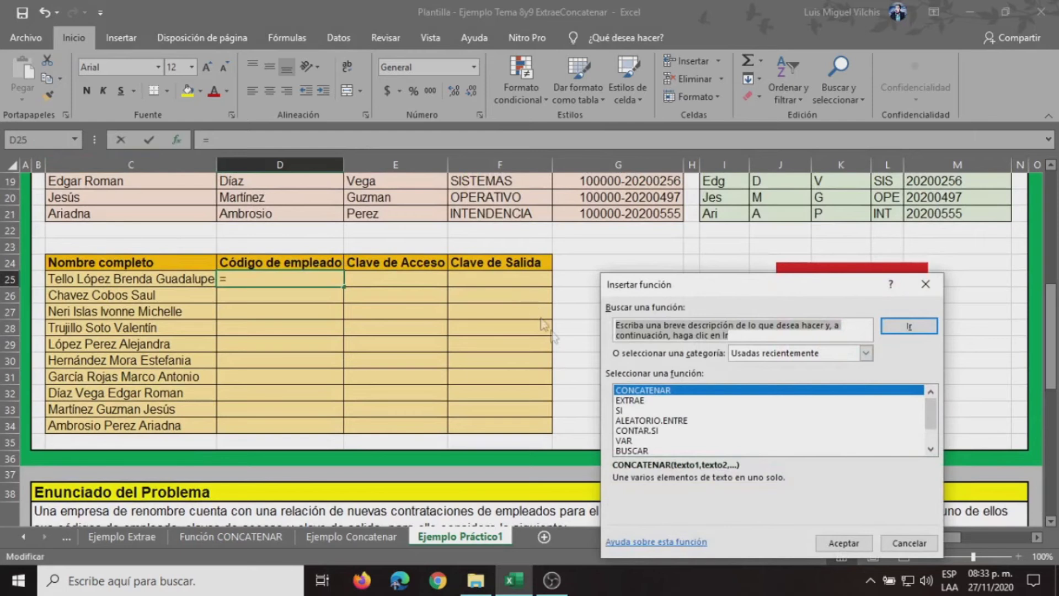
{"action": "left_click", "coordinate": [843, 543]}
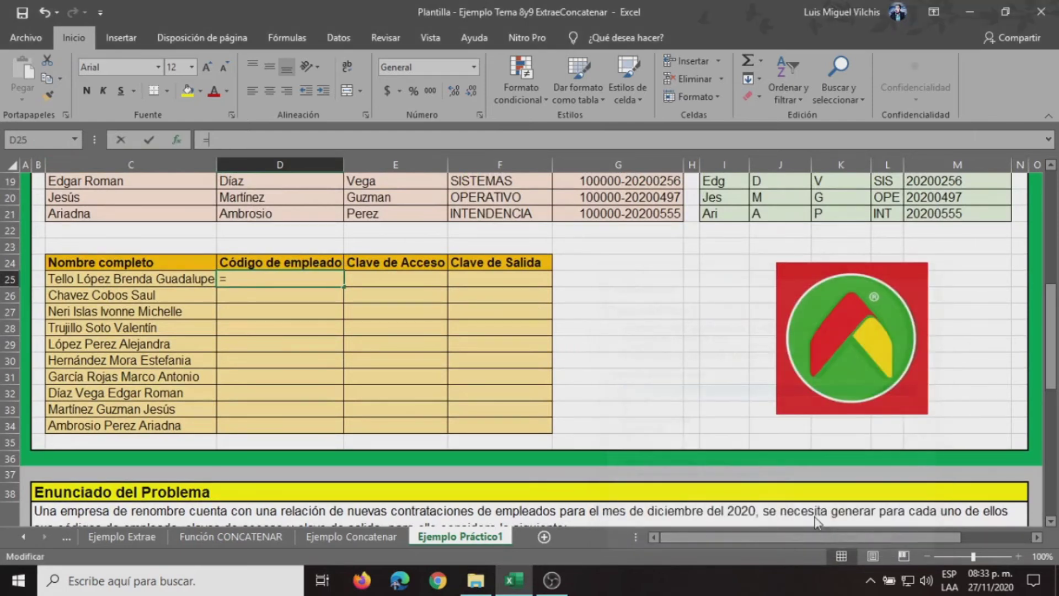
Use the area abbreviation in L12 as the first text of the D25 formula and a quoted hyphen "-" as the second
{"action": "scroll", "coordinate": [496, 346], "scroll_direction": "down", "scroll_amount": 5}
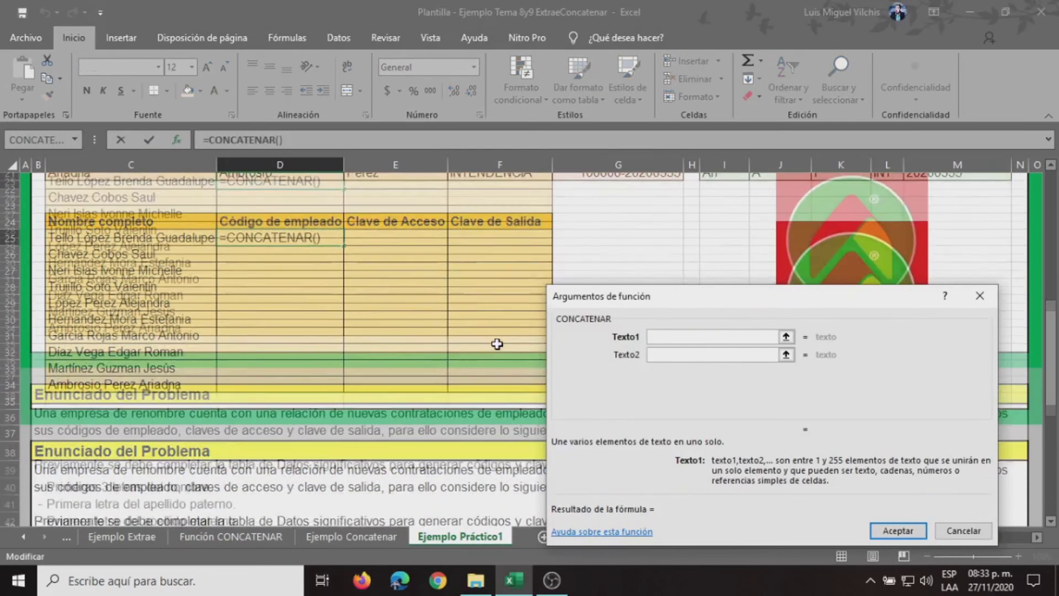
{"action": "scroll", "coordinate": [479, 382], "scroll_direction": "up", "scroll_amount": 5}
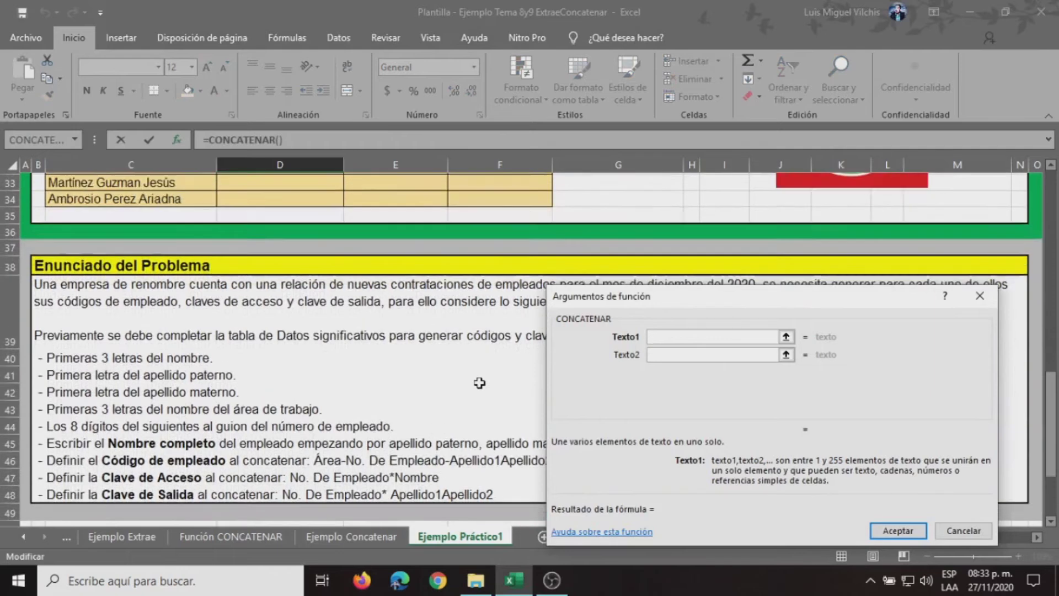
{"action": "scroll", "coordinate": [479, 382], "scroll_direction": "up", "scroll_amount": 3}
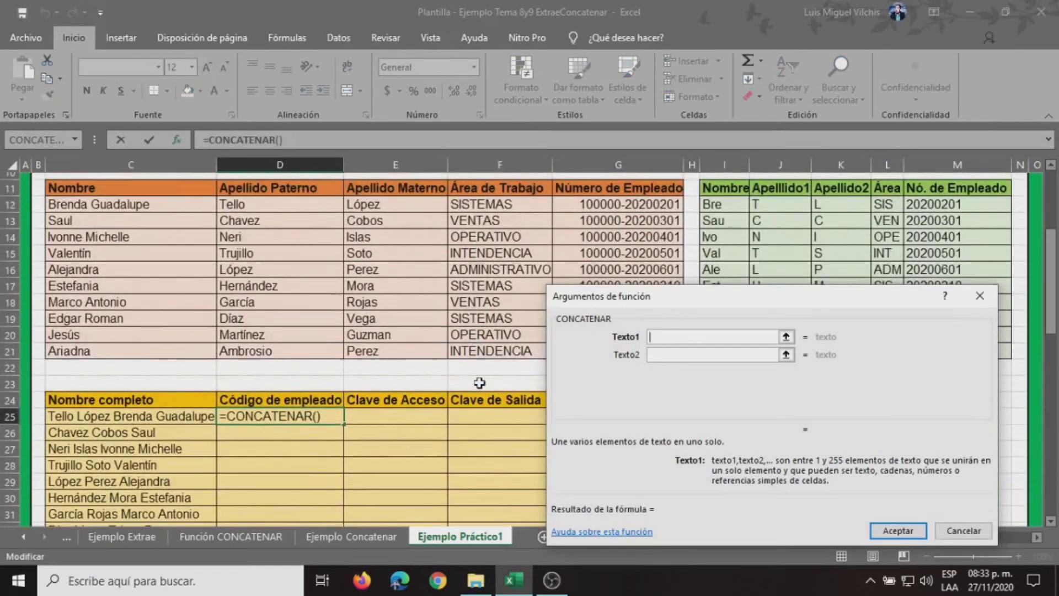
{"action": "left_click", "coordinate": [885, 206]}
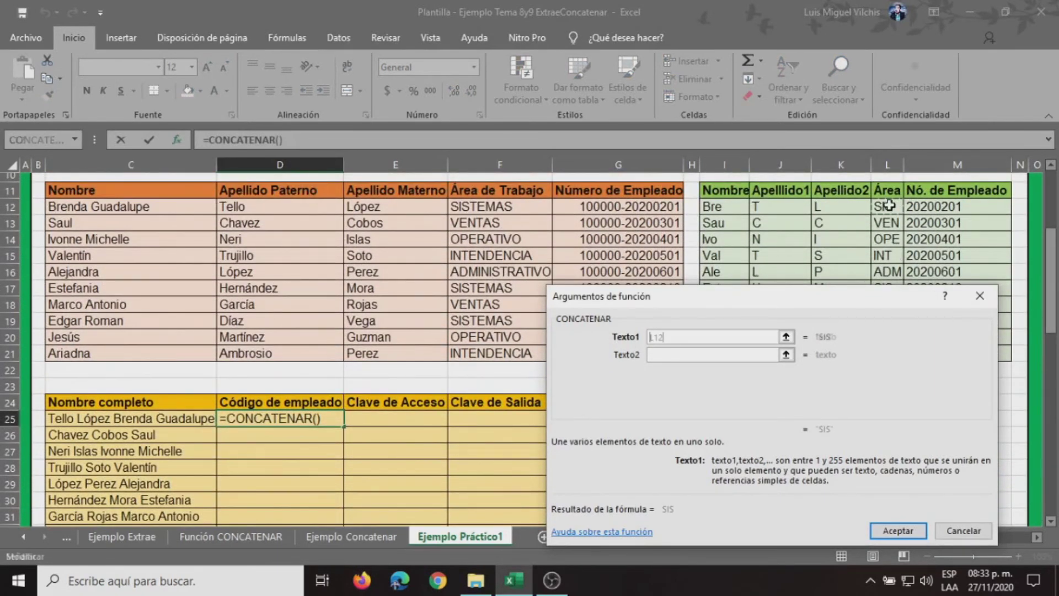
{"action": "left_click", "coordinate": [653, 354]}
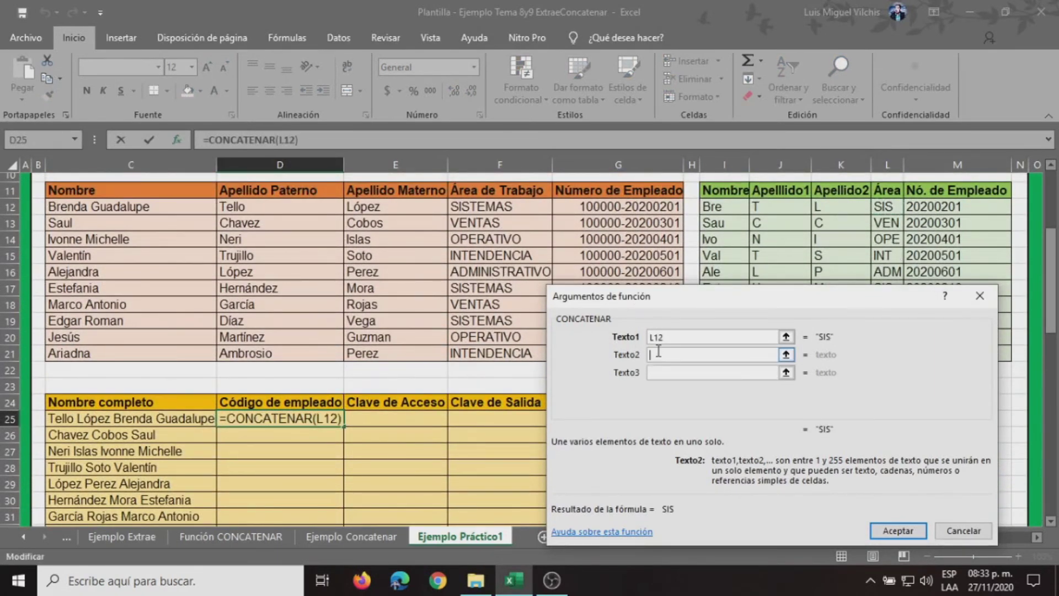
{"action": "type", "text": "\""}
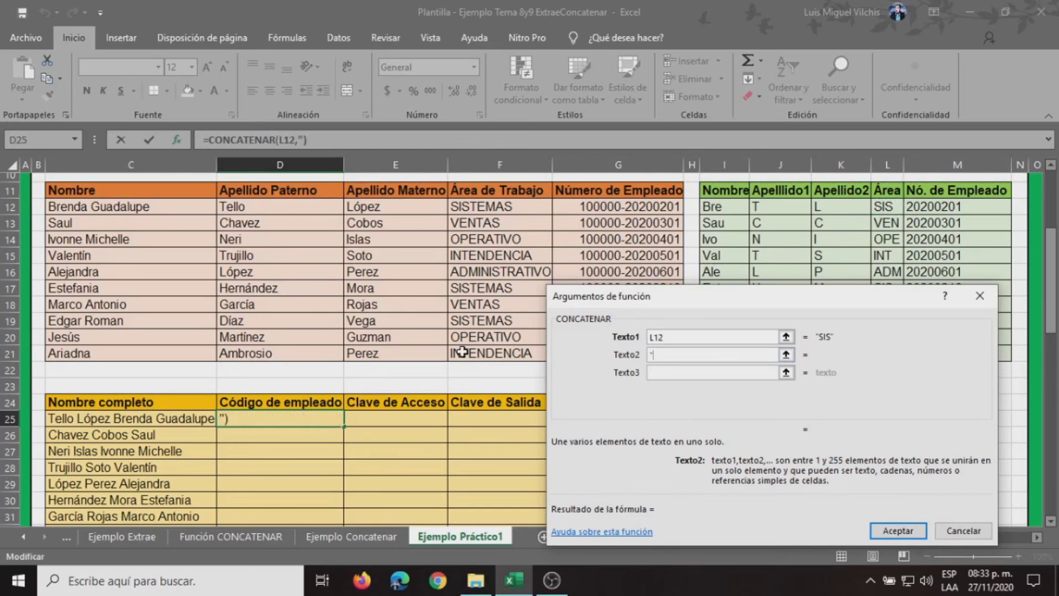
{"action": "type", "text": "-\""}
Recheck the employee-code rule and add the Nó. de Empleado value in M12 as the third text of the formula
{"action": "left_click", "coordinate": [771, 372]}
{"action": "scroll", "coordinate": [380, 381], "scroll_direction": "down", "scroll_amount": 2}
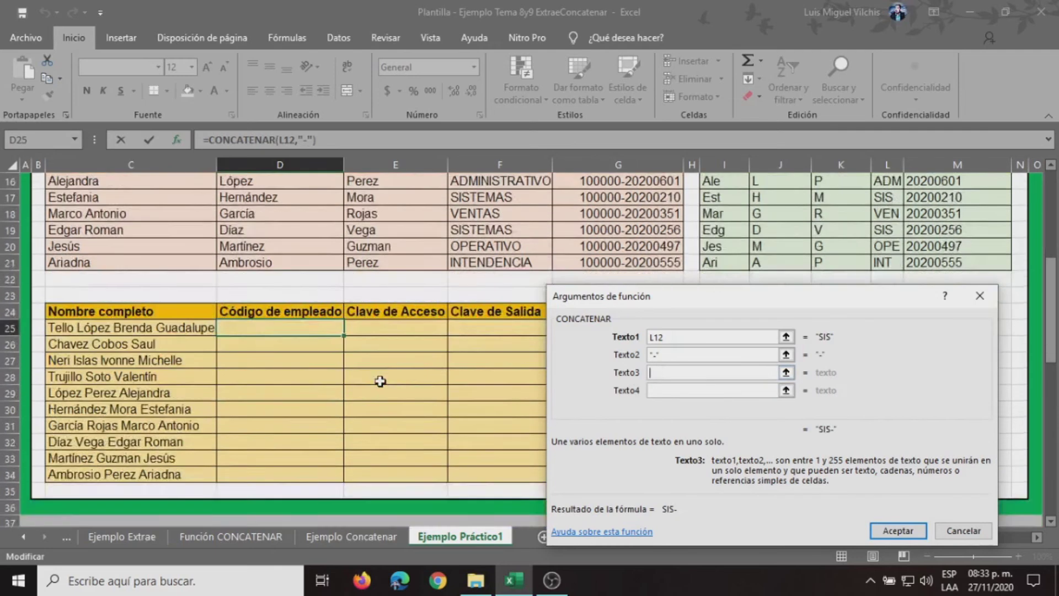
{"action": "scroll", "coordinate": [380, 381], "scroll_direction": "down", "scroll_amount": 6}
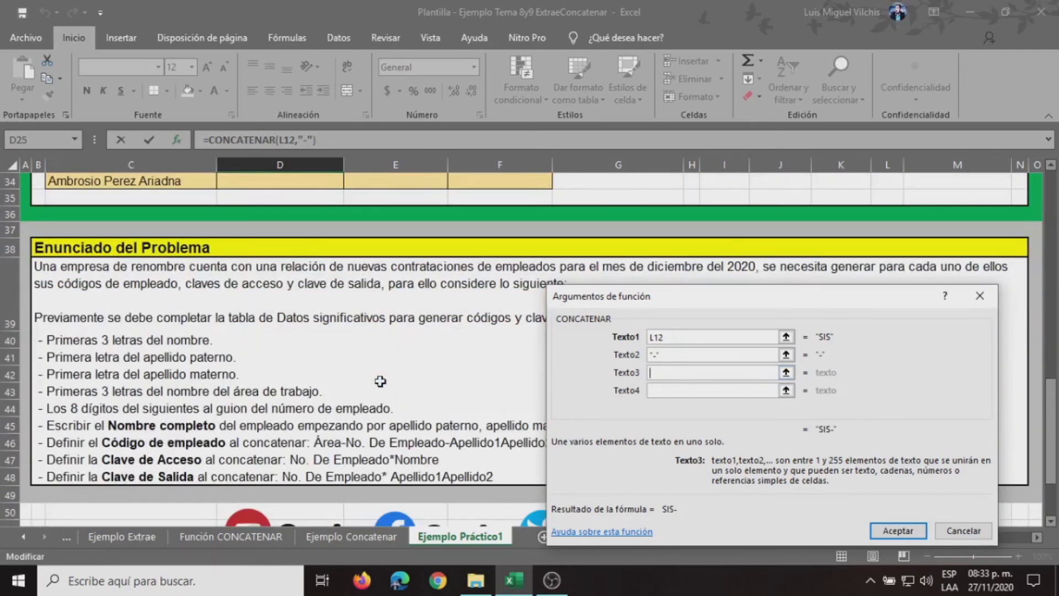
{"action": "scroll", "coordinate": [381, 381], "scroll_direction": "up", "scroll_amount": 8}
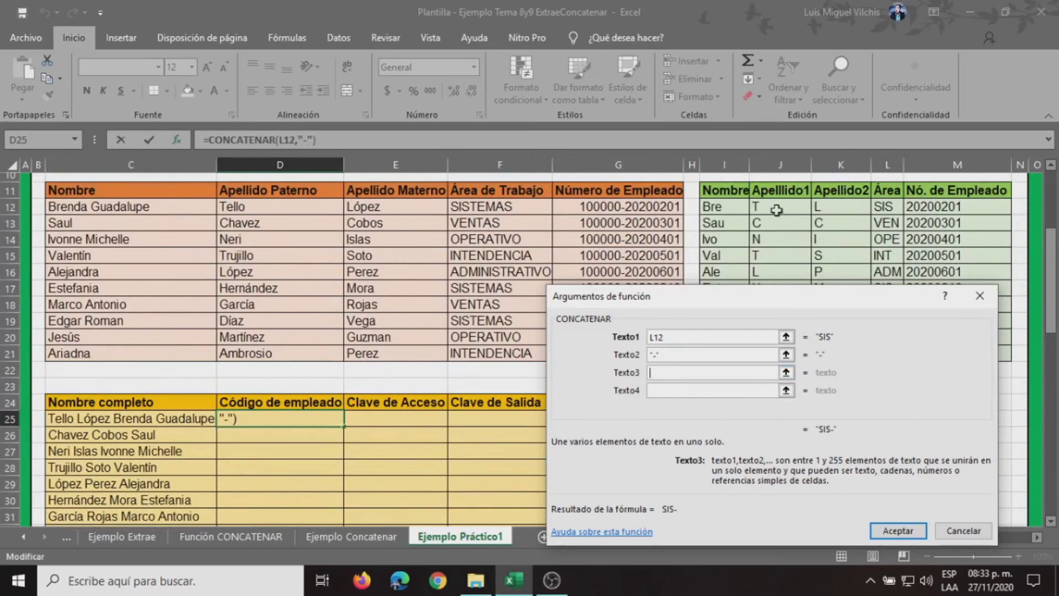
{"action": "left_click", "coordinate": [935, 207]}
Consult the code rule in the problem statement and add a quoted hyphen "-" as the fourth text
{"action": "scroll", "coordinate": [443, 403], "scroll_direction": "down", "scroll_amount": 8}
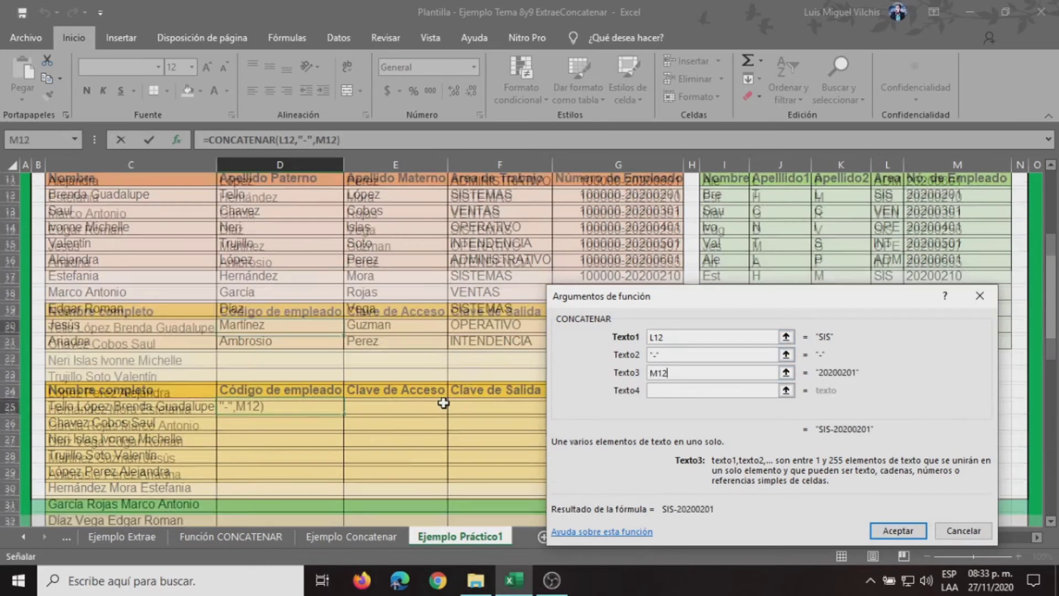
{"action": "scroll", "coordinate": [443, 403], "scroll_direction": "down", "scroll_amount": 2}
{"action": "scroll", "coordinate": [443, 403], "scroll_direction": "up", "scroll_amount": 1}
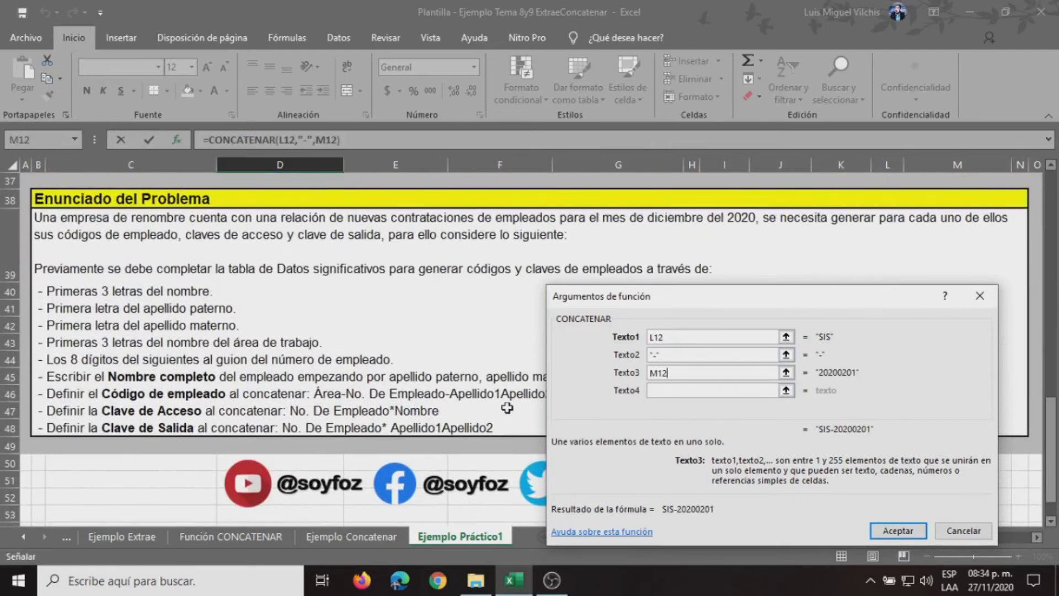
{"action": "scroll", "coordinate": [512, 414], "scroll_direction": "up", "scroll_amount": 1}
{"action": "left_click", "coordinate": [683, 390]}
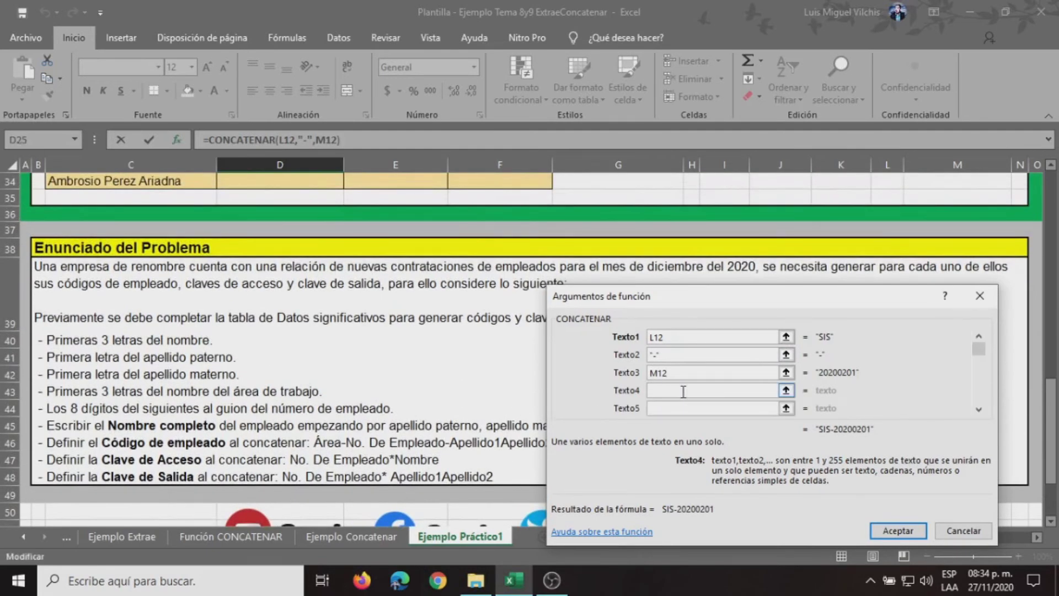
{"action": "type", "text": "\""}
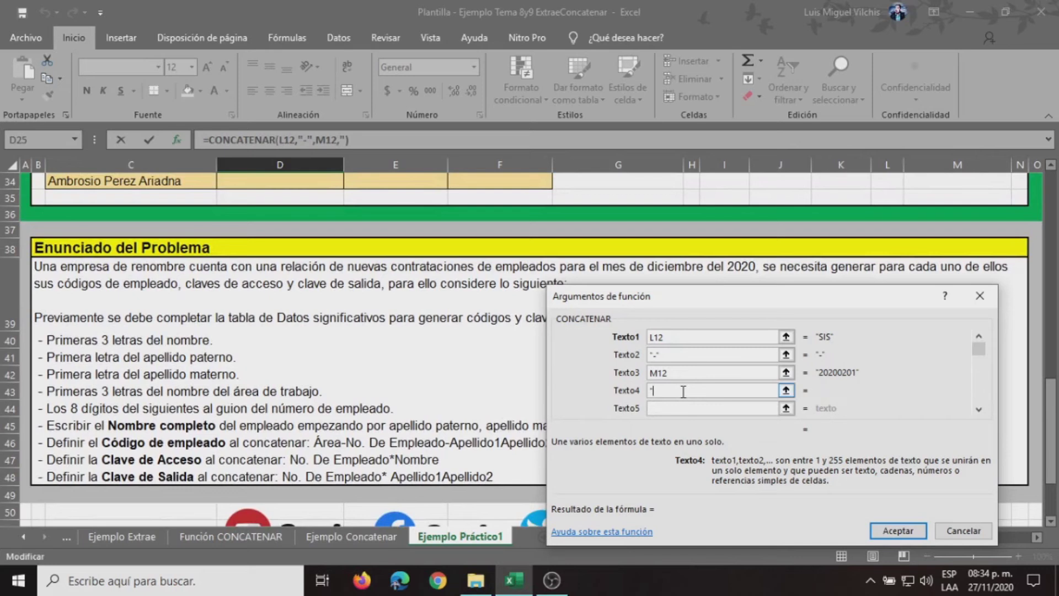
{"action": "type", "text": "-\""}
Add the paternal surname initial in J12 as the fifth text of the D25 CONCATENAR formula
{"action": "left_click", "coordinate": [699, 408]}
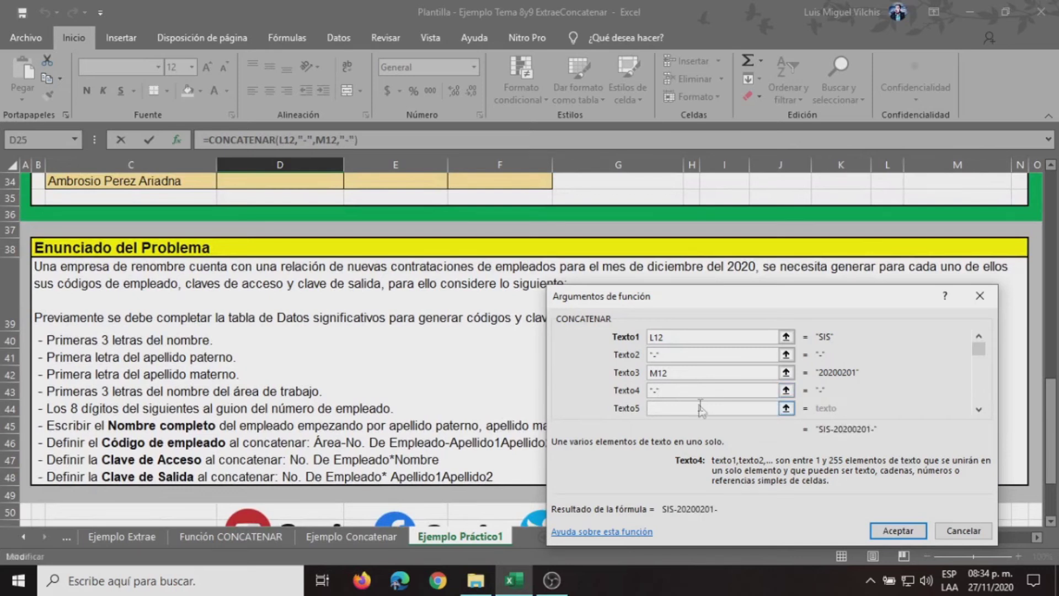
{"action": "scroll", "coordinate": [356, 401], "scroll_direction": "down", "scroll_amount": 3}
{"action": "scroll", "coordinate": [356, 401], "scroll_direction": "up", "scroll_amount": 10}
{"action": "scroll", "coordinate": [355, 401], "scroll_direction": "up", "scroll_amount": 1}
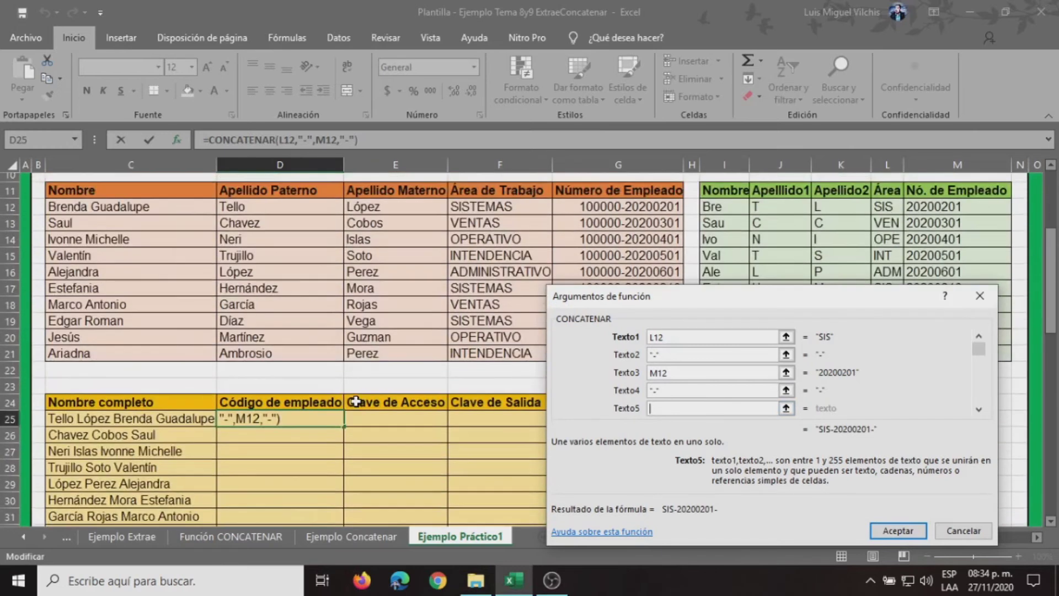
{"action": "scroll", "coordinate": [356, 401], "scroll_direction": "up", "scroll_amount": 1}
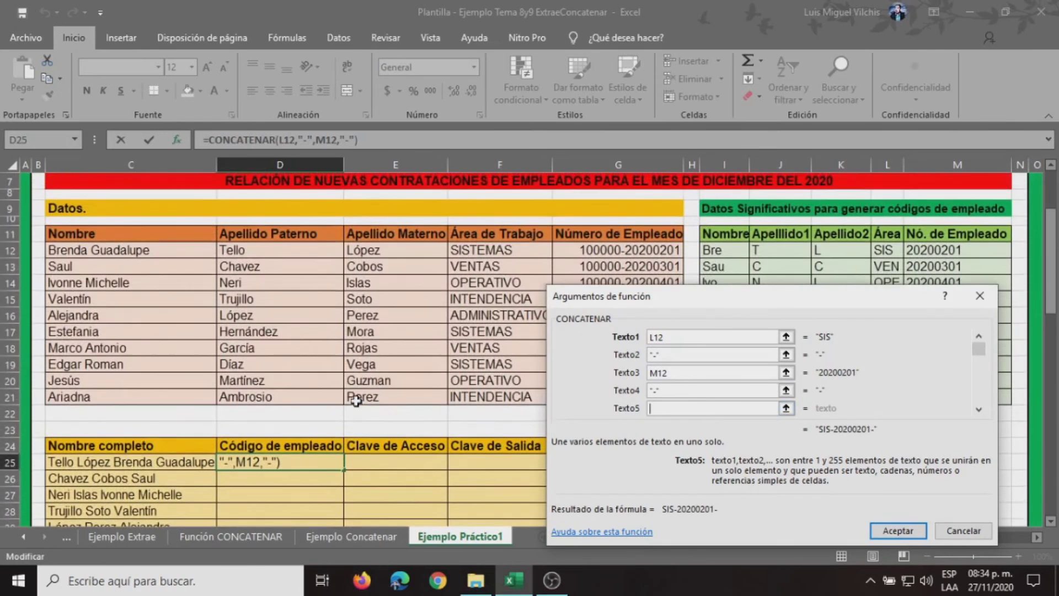
{"action": "left_click", "coordinate": [763, 249]}
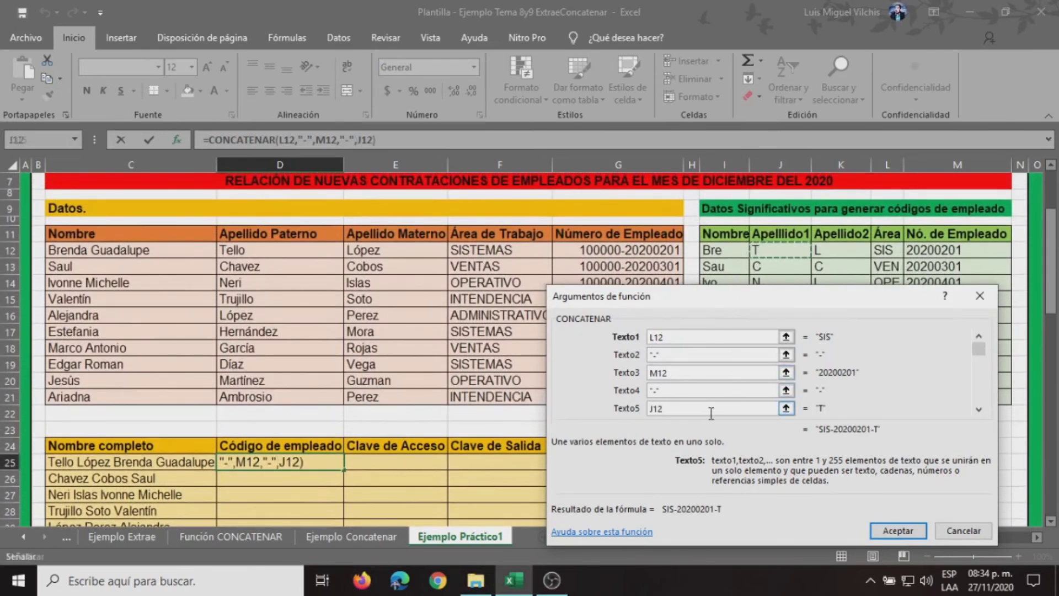
Add the maternal surname initial in K12 as the sixth text and accept the D25 employee-code formula
{"action": "left_click", "coordinate": [979, 410]}
{"action": "left_click", "coordinate": [978, 410]}
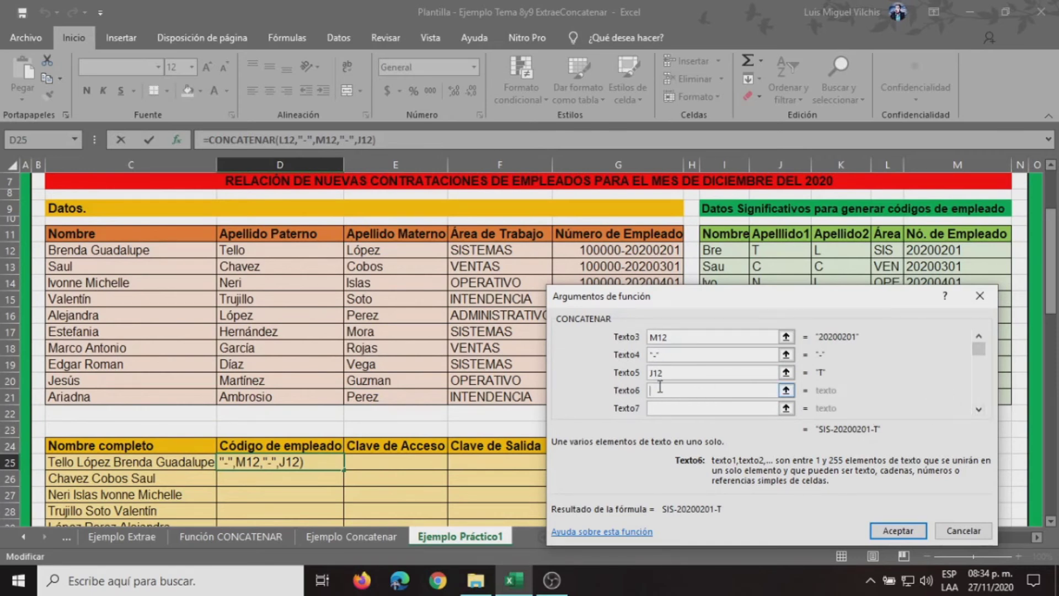
{"action": "left_click", "coordinate": [835, 255]}
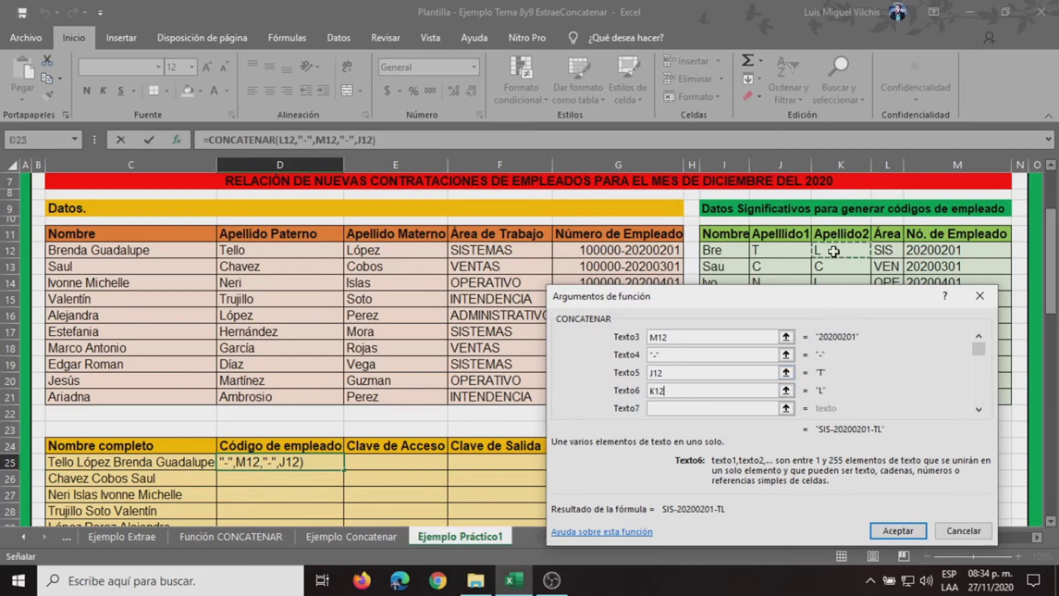
{"action": "left_click", "coordinate": [889, 530]}
{"action": "scroll", "coordinate": [288, 394], "scroll_direction": "down", "scroll_amount": 1}
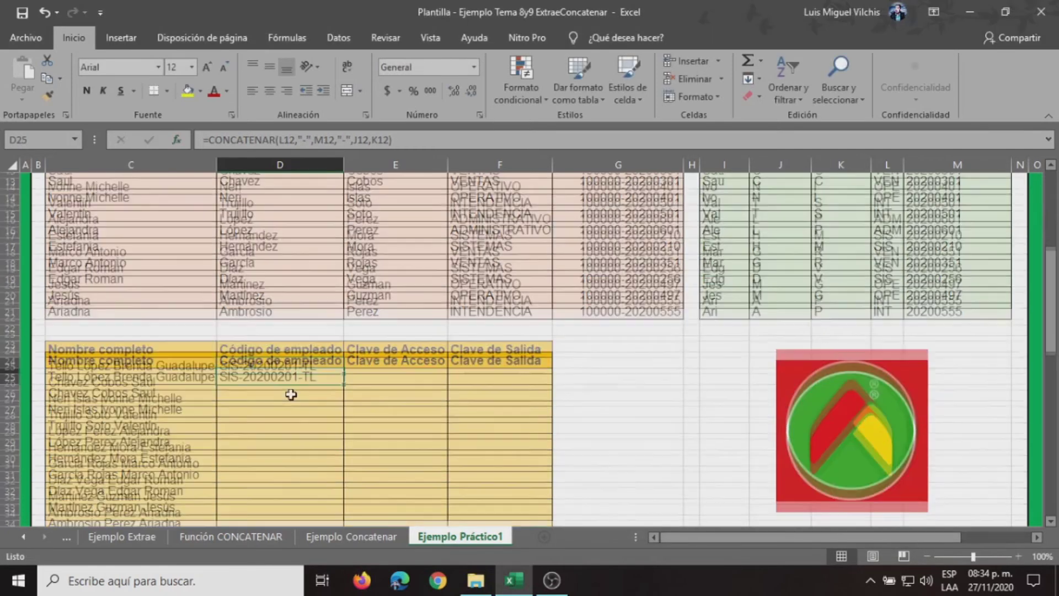
Recheck the employee-code rule in the problem statement and fill the D25 formula down through D34
{"action": "scroll", "coordinate": [254, 327], "scroll_direction": "down", "scroll_amount": 7}
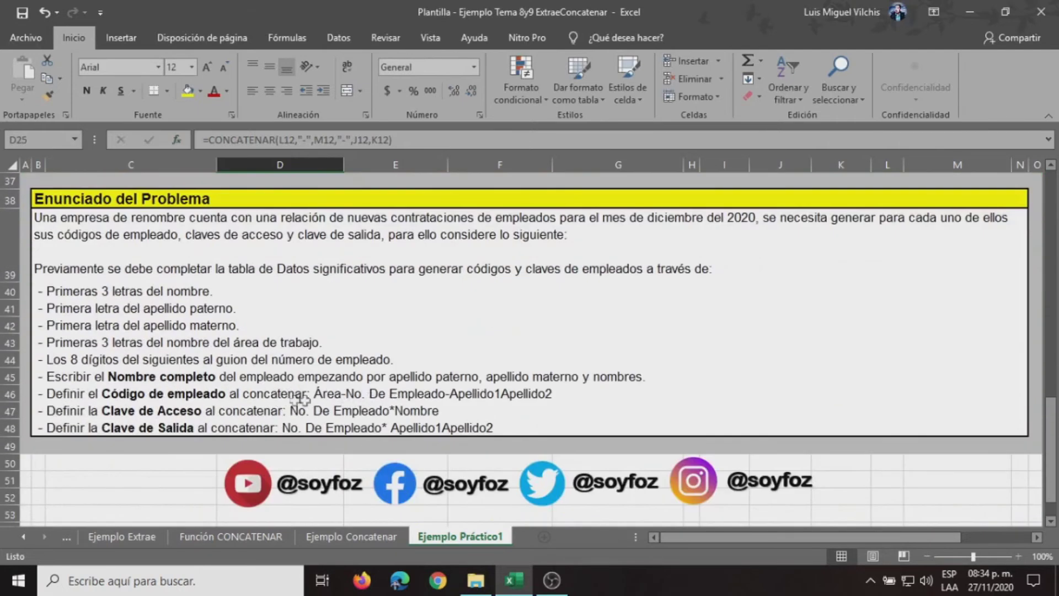
{"action": "scroll", "coordinate": [358, 400], "scroll_direction": "up", "scroll_amount": 4}
{"action": "scroll", "coordinate": [362, 399], "scroll_direction": "up", "scroll_amount": 2}
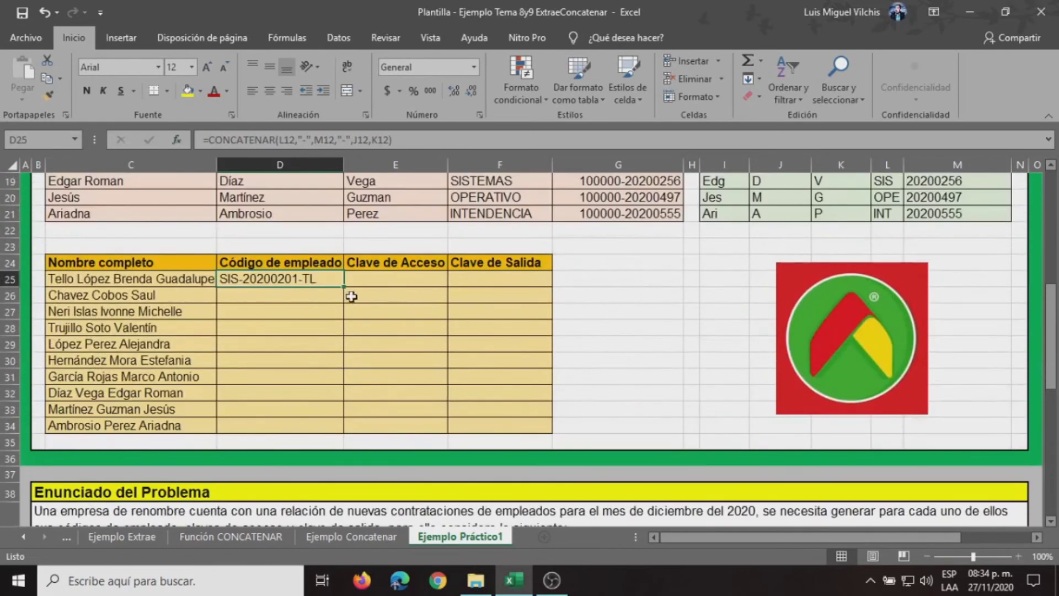
{"action": "left_click_drag", "start_coordinate": [344, 285], "coordinate": [349, 426]}
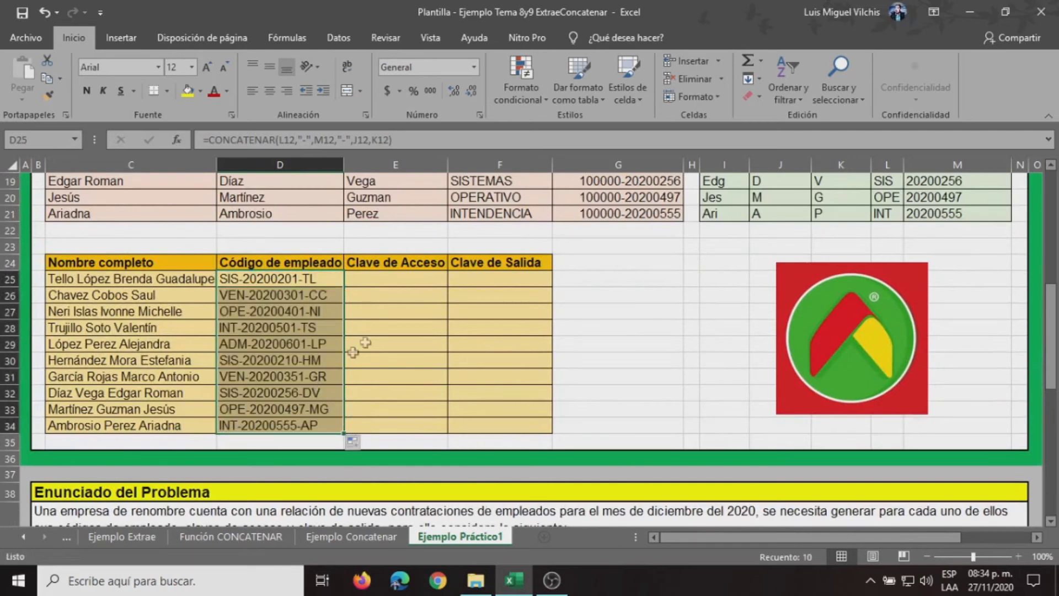
Consult the Clave de Acceso rule and begin a CONCATENAR formula in E25 with the Nó. de Empleado cell M12 as first text
{"action": "left_click", "coordinate": [375, 279]}
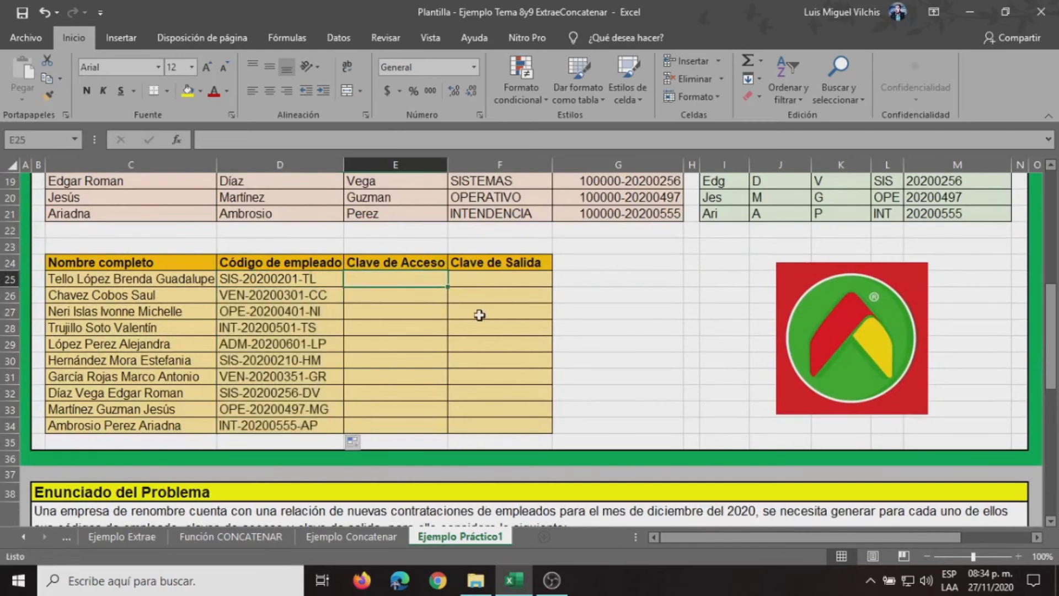
{"action": "scroll", "coordinate": [478, 315], "scroll_direction": "down", "scroll_amount": 7}
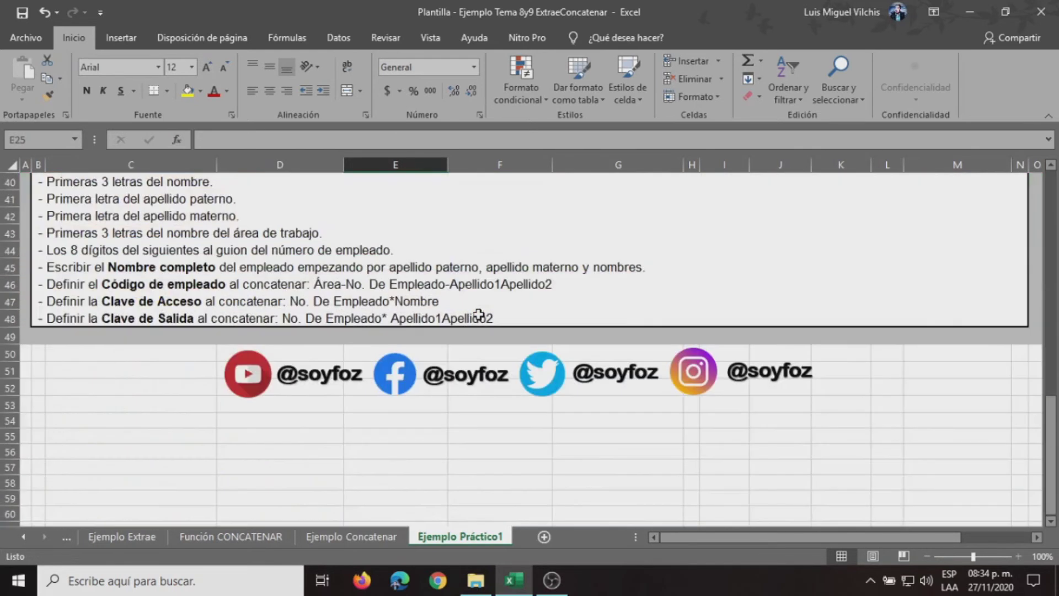
{"action": "scroll", "coordinate": [203, 302], "scroll_direction": "up", "scroll_amount": 1}
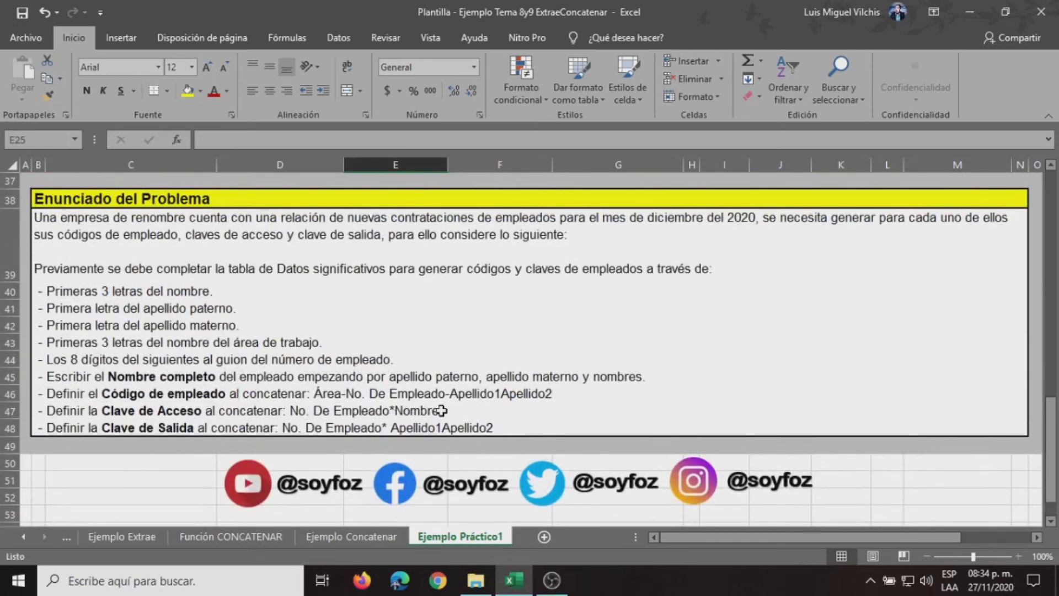
{"action": "scroll", "coordinate": [613, 397], "scroll_direction": "up", "scroll_amount": 9}
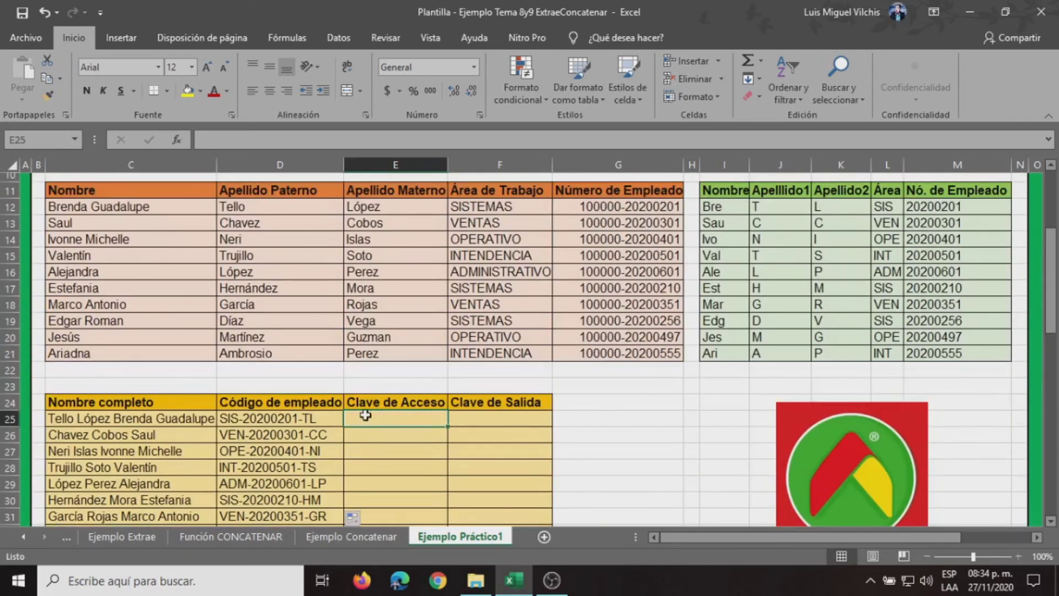
{"action": "left_click", "coordinate": [174, 140]}
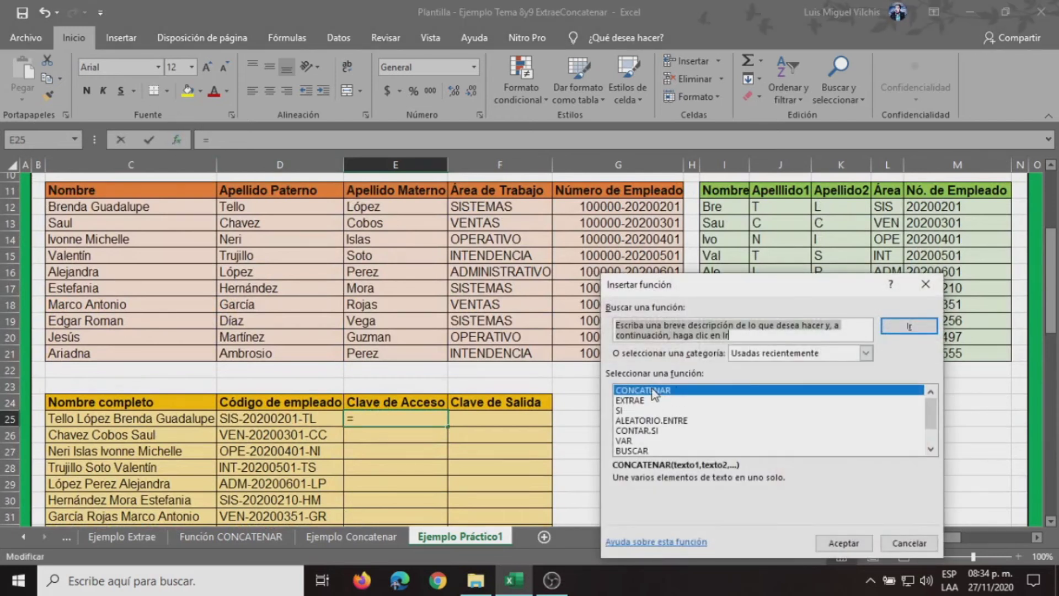
{"action": "left_click", "coordinate": [843, 543]}
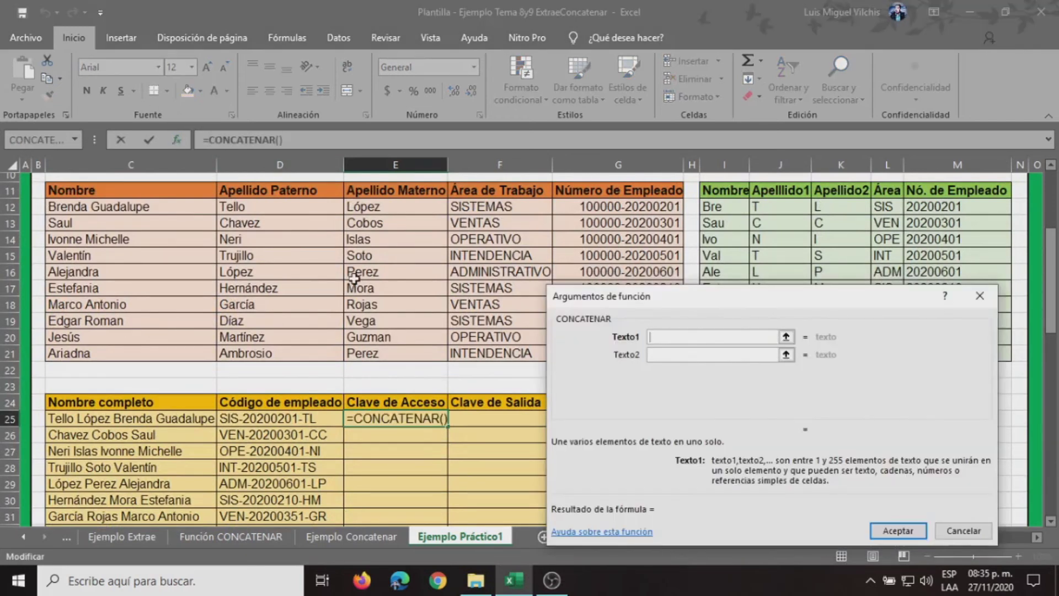
{"action": "scroll", "coordinate": [353, 278], "scroll_direction": "down", "scroll_amount": 8}
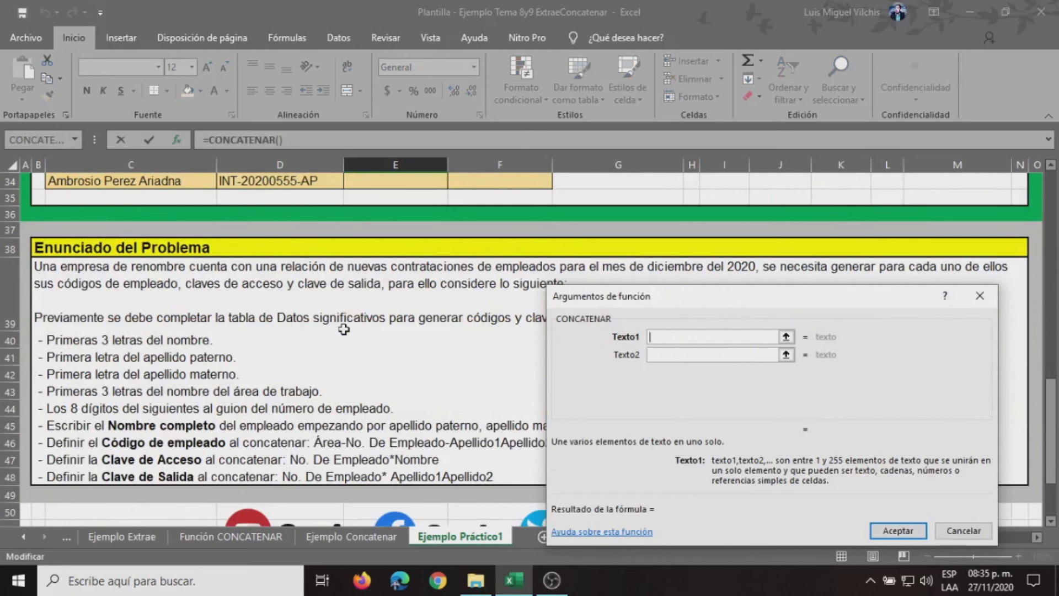
{"action": "scroll", "coordinate": [445, 457], "scroll_direction": "up", "scroll_amount": 5}
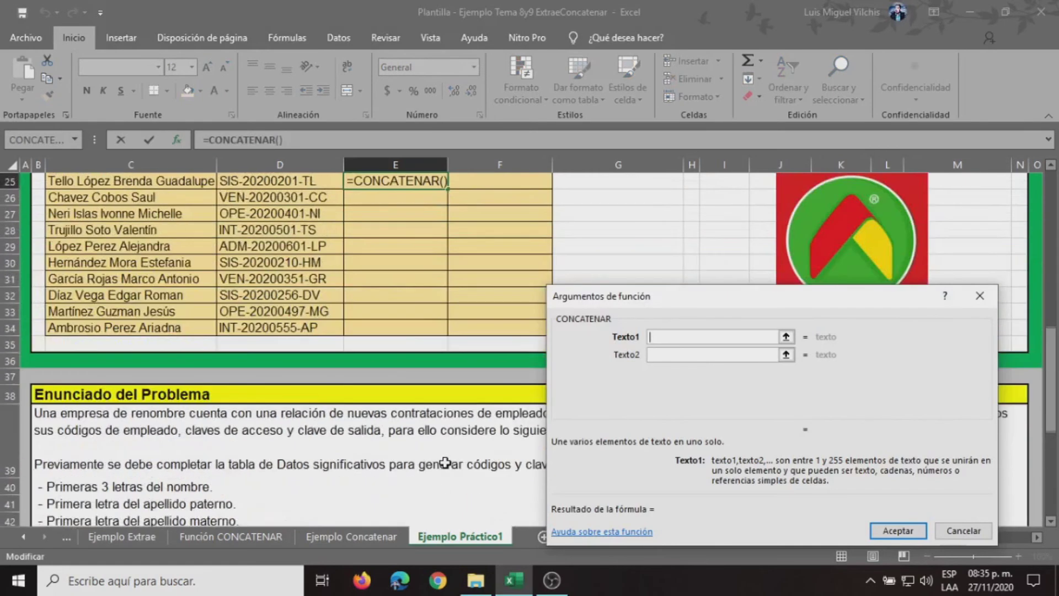
{"action": "scroll", "coordinate": [445, 458], "scroll_direction": "up", "scroll_amount": 4}
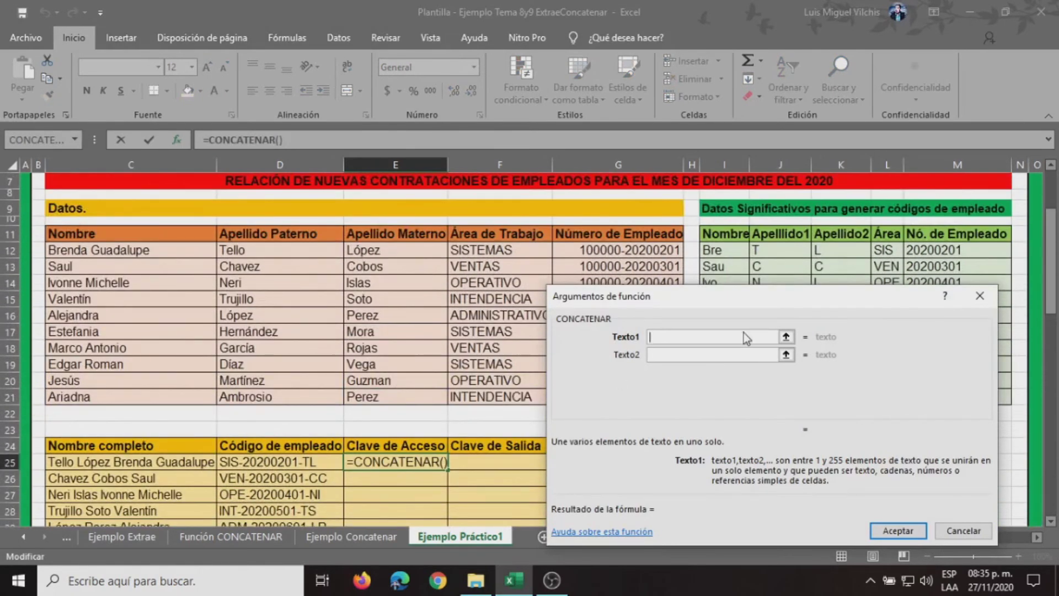
{"action": "left_click", "coordinate": [928, 246]}
{"action": "left_click", "coordinate": [670, 354]}
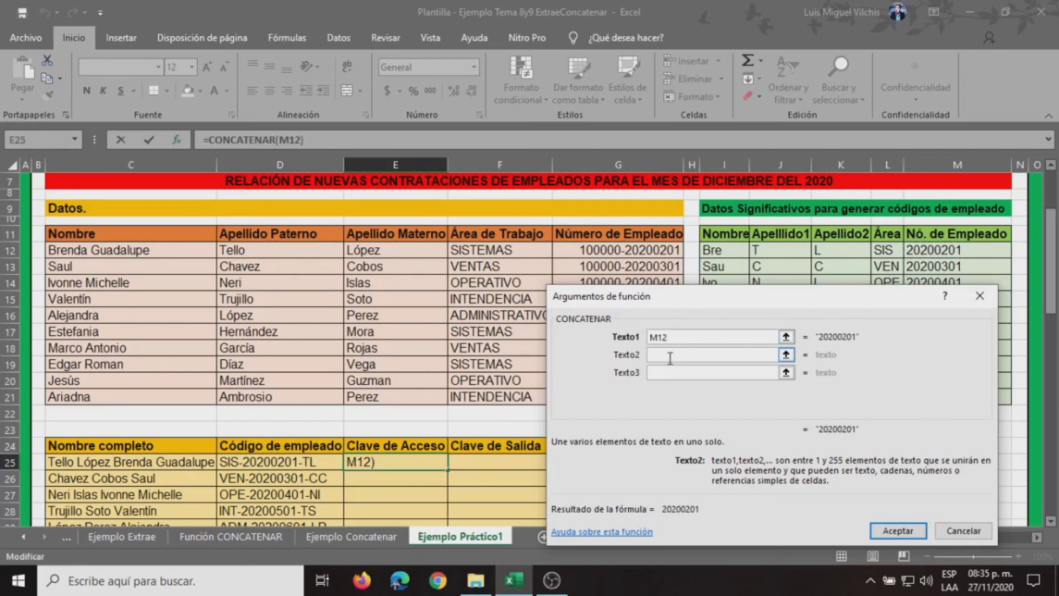
Add a quoted asterisk "*" as the second text of the E25 CONCATENAR formula
{"action": "type", "text": "\""}
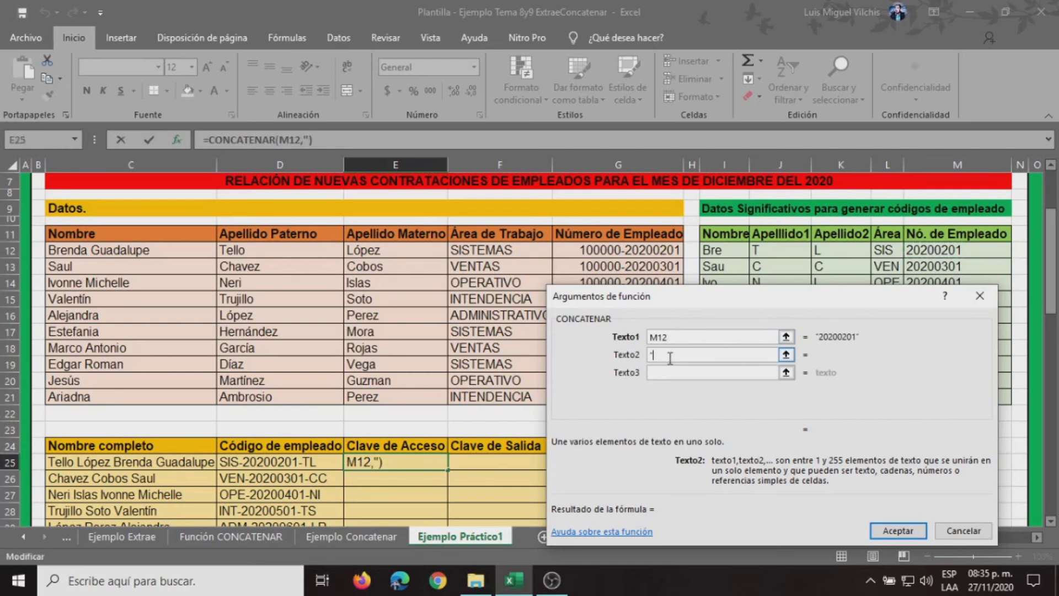
{"action": "type", "text": "*\""}
{"action": "key", "text": "Tab"}
Recheck the access-key rule, add the Nombre letters in I12 as the third text, and accept the E25 formula
{"action": "scroll", "coordinate": [395, 382], "scroll_direction": "down", "scroll_amount": 4}
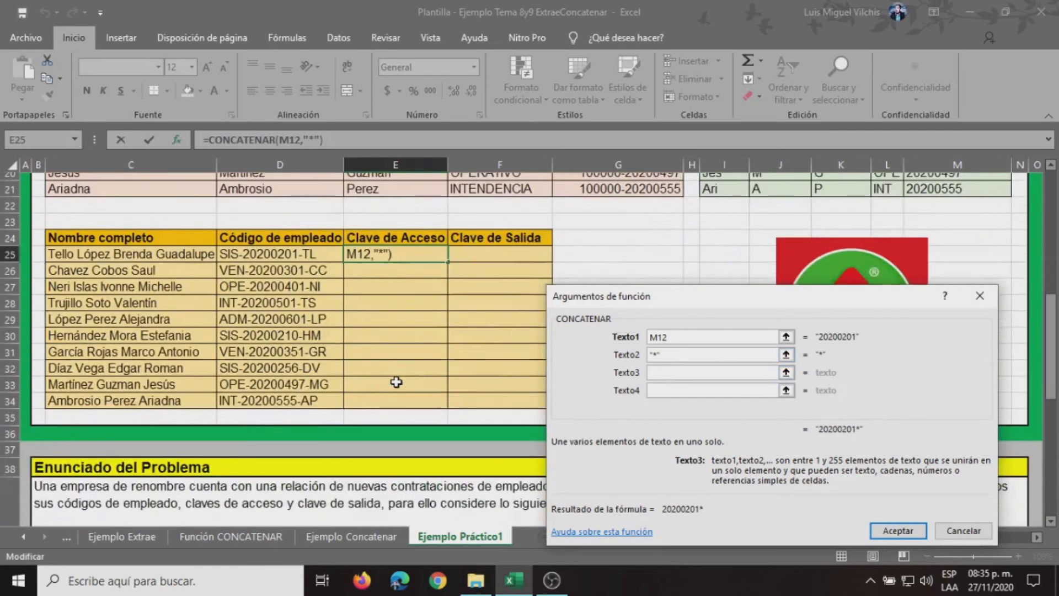
{"action": "scroll", "coordinate": [396, 382], "scroll_direction": "down", "scroll_amount": 5}
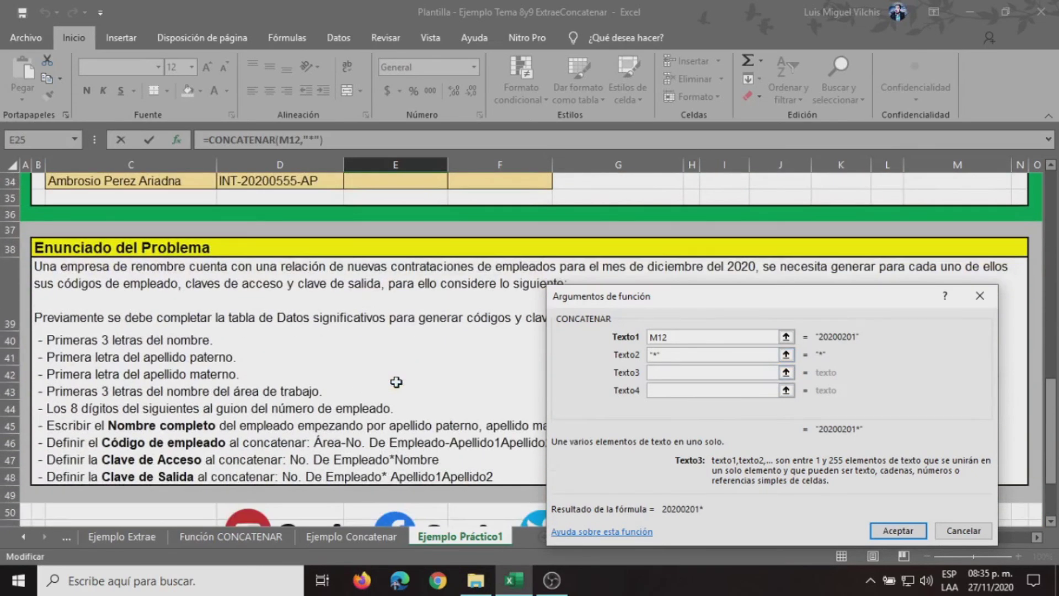
{"action": "scroll", "coordinate": [388, 418], "scroll_direction": "up", "scroll_amount": 7}
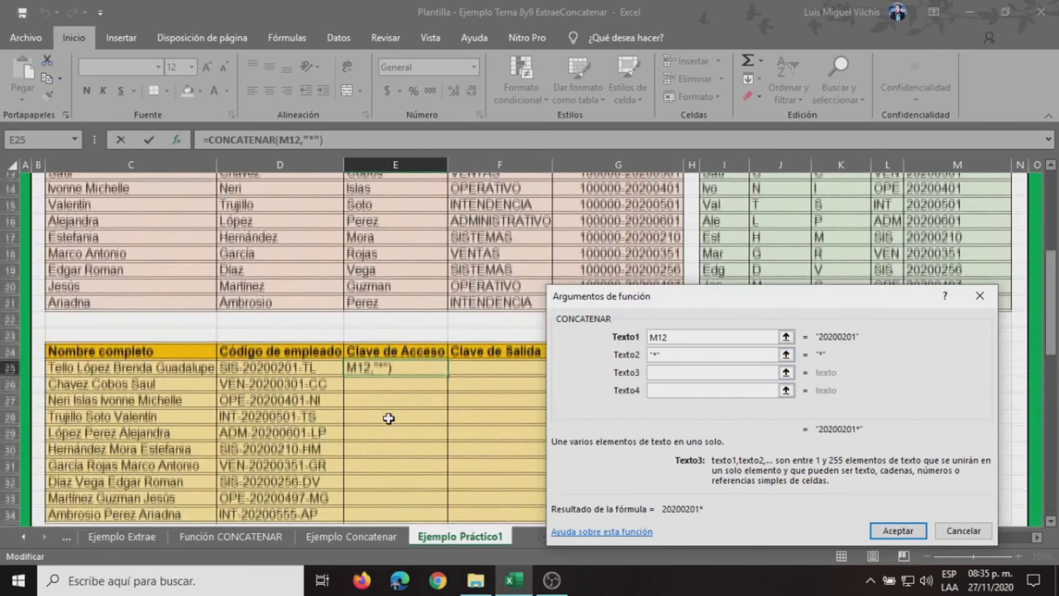
{"action": "scroll", "coordinate": [389, 418], "scroll_direction": "up", "scroll_amount": 1}
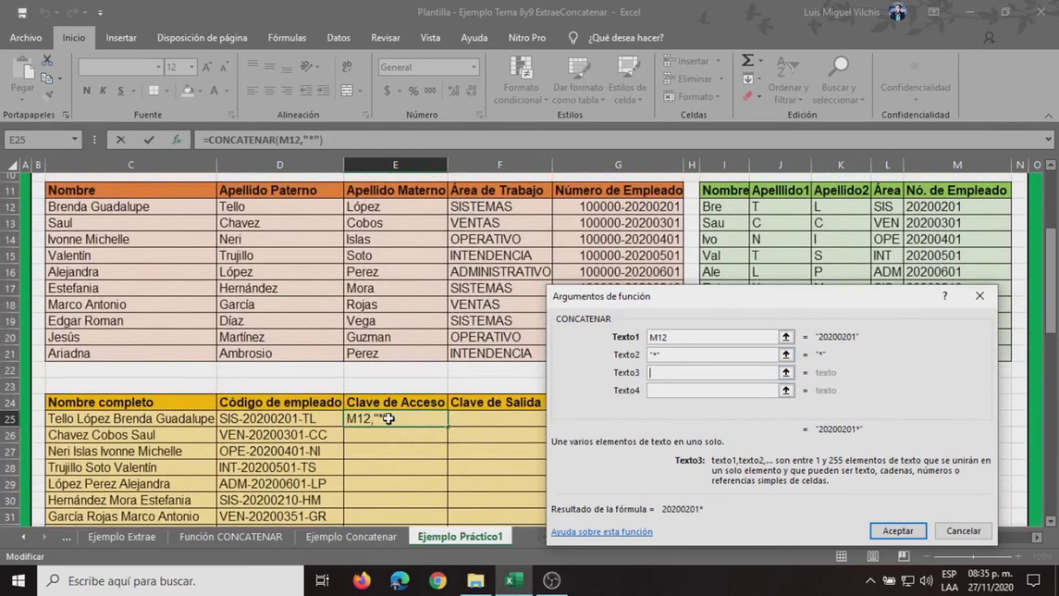
{"action": "left_click", "coordinate": [720, 206]}
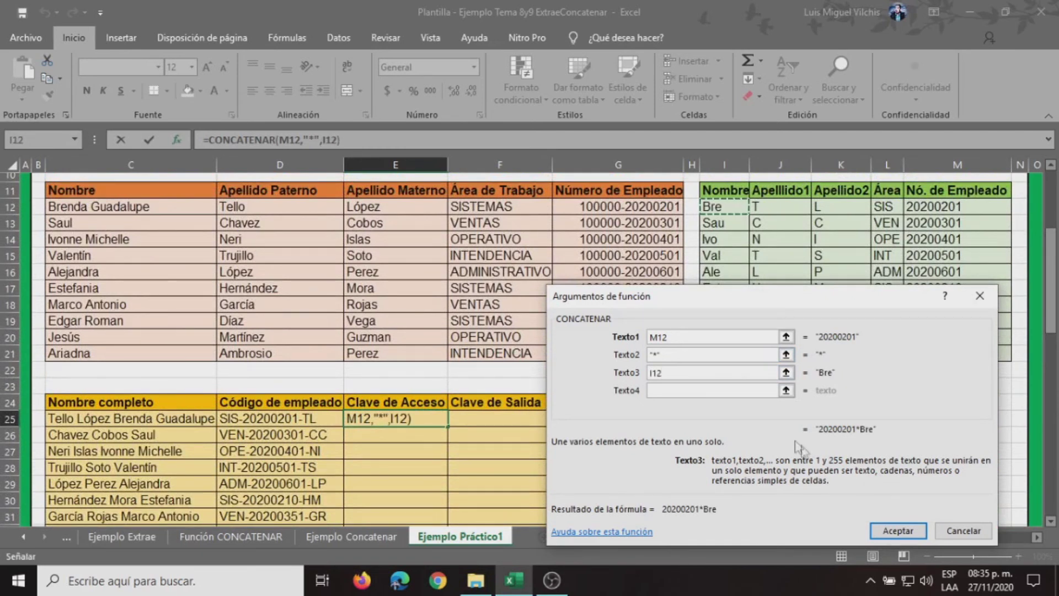
{"action": "left_click", "coordinate": [898, 531]}
Fill the Clave de Acceso formula from E25 down through E34
{"action": "scroll", "coordinate": [432, 414], "scroll_direction": "down", "scroll_amount": 1}
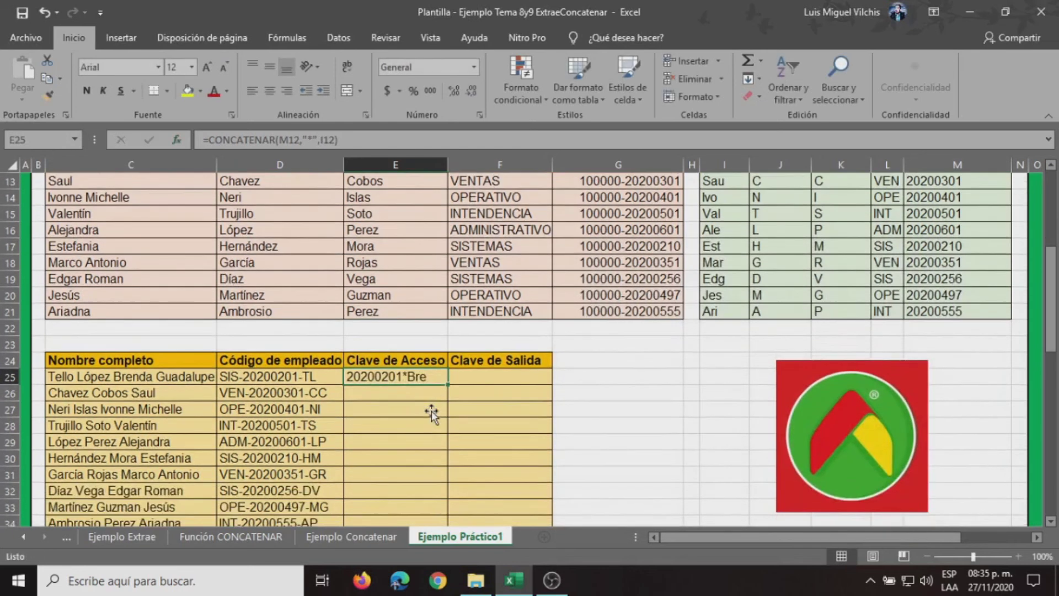
{"action": "scroll", "coordinate": [432, 413], "scroll_direction": "down", "scroll_amount": 2}
{"action": "left_click_drag", "start_coordinate": [448, 287], "coordinate": [449, 427]}
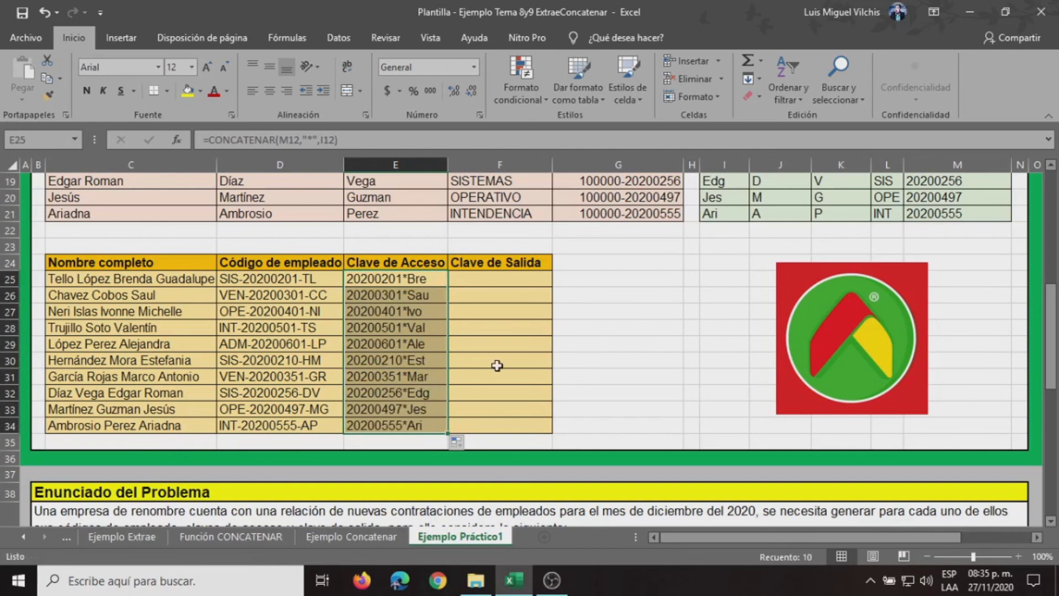
Consult the Clave de Salida rule and begin a CONCATENAR formula in F25 with M12 as first text and "*" as second
{"action": "left_click", "coordinate": [487, 279]}
{"action": "scroll", "coordinate": [566, 288], "scroll_direction": "down", "scroll_amount": 4}
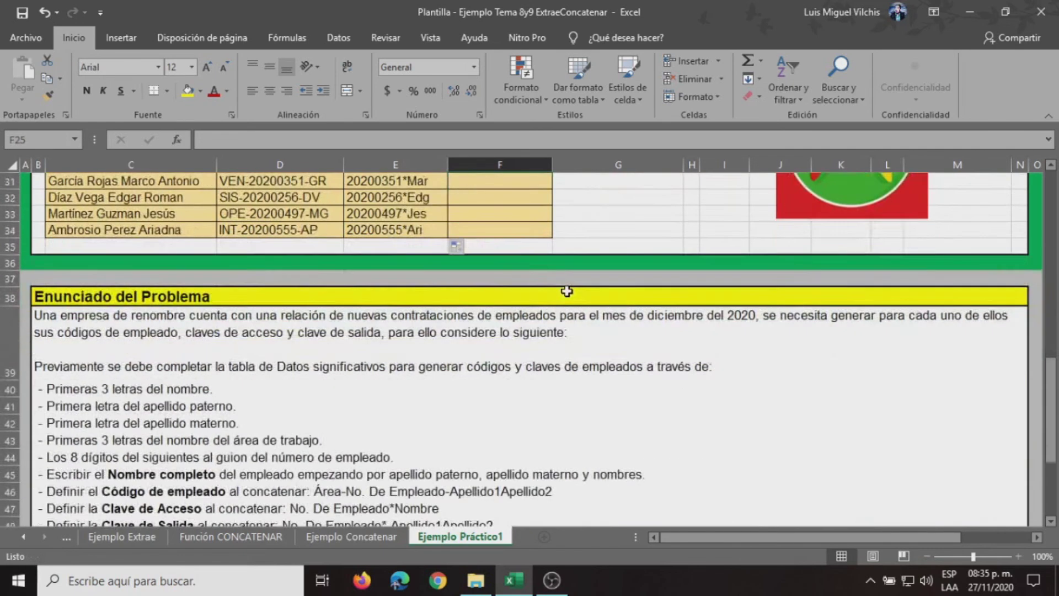
{"action": "scroll", "coordinate": [566, 291], "scroll_direction": "down", "scroll_amount": 2}
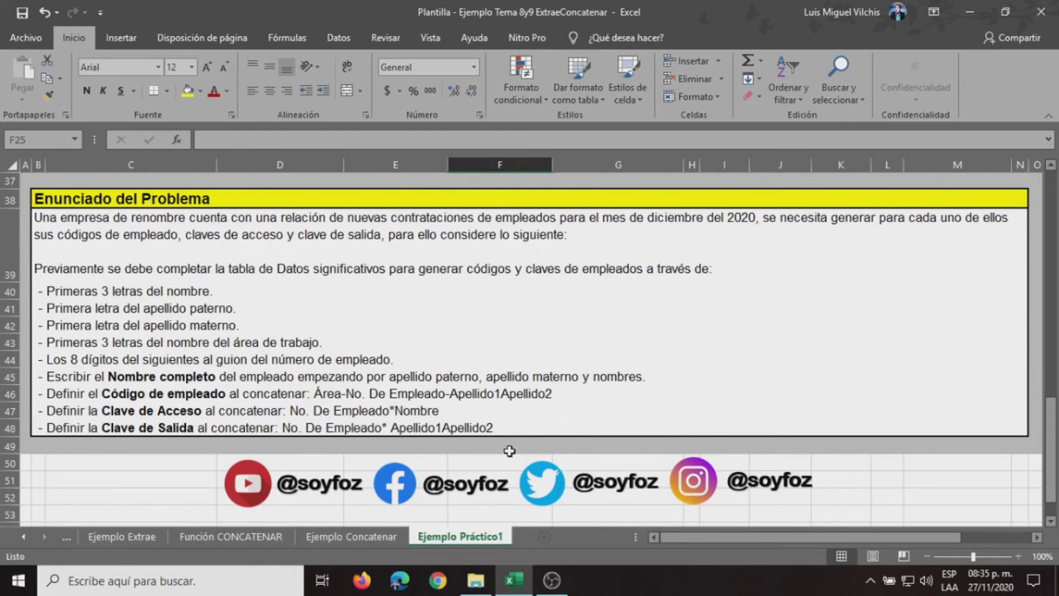
{"action": "scroll", "coordinate": [509, 450], "scroll_direction": "up", "scroll_amount": 7}
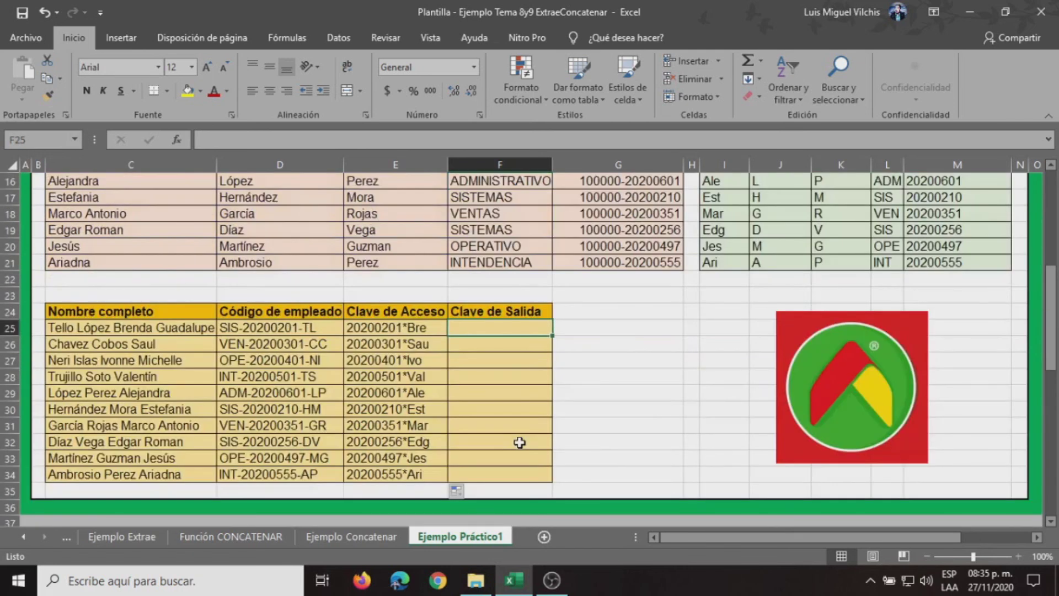
{"action": "left_click", "coordinate": [176, 139]}
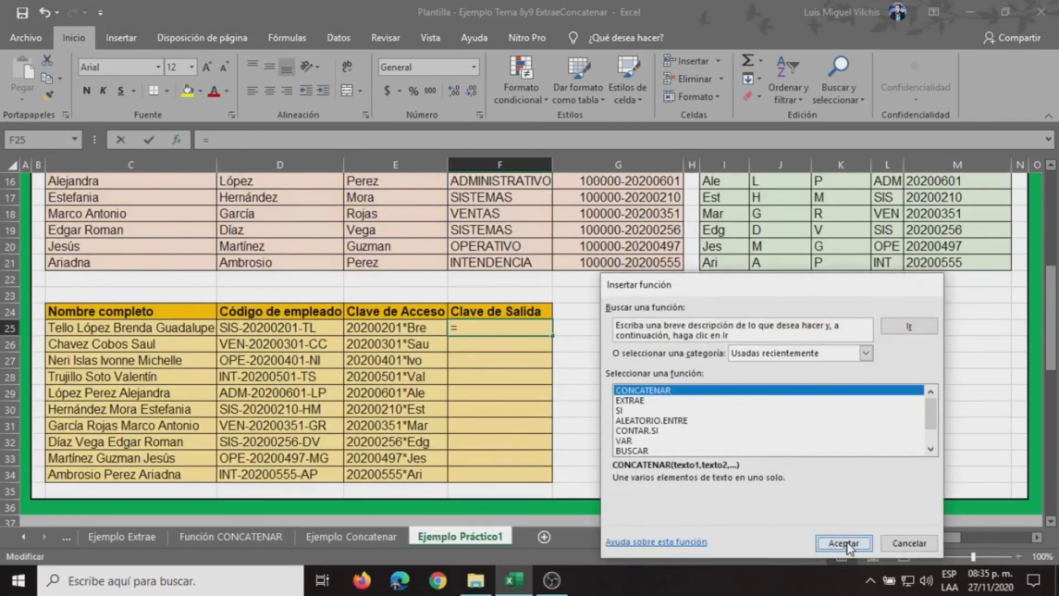
{"action": "left_click", "coordinate": [844, 543]}
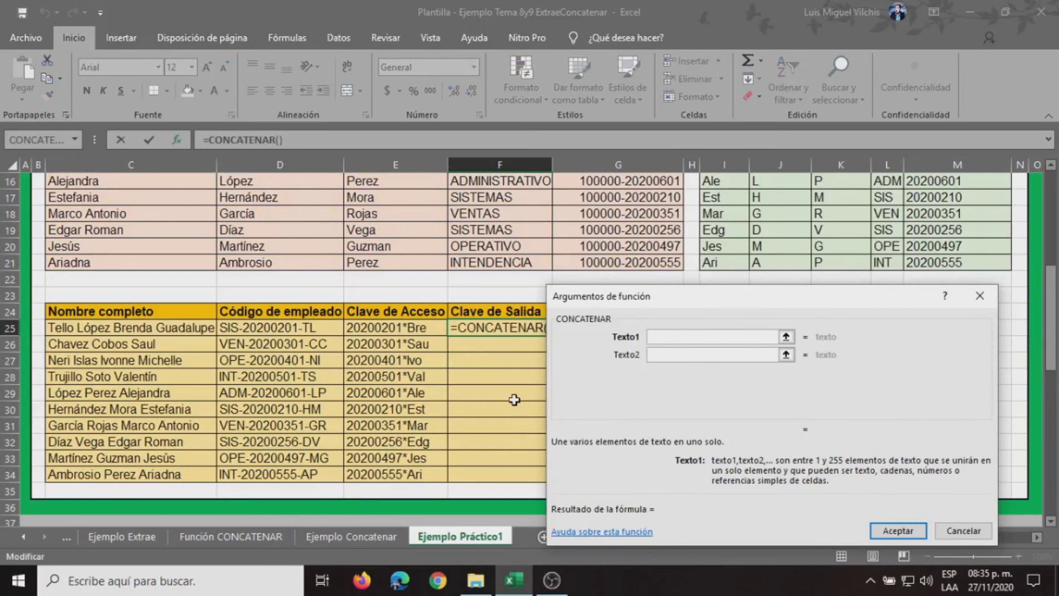
{"action": "scroll", "coordinate": [509, 400], "scroll_direction": "down", "scroll_amount": 5}
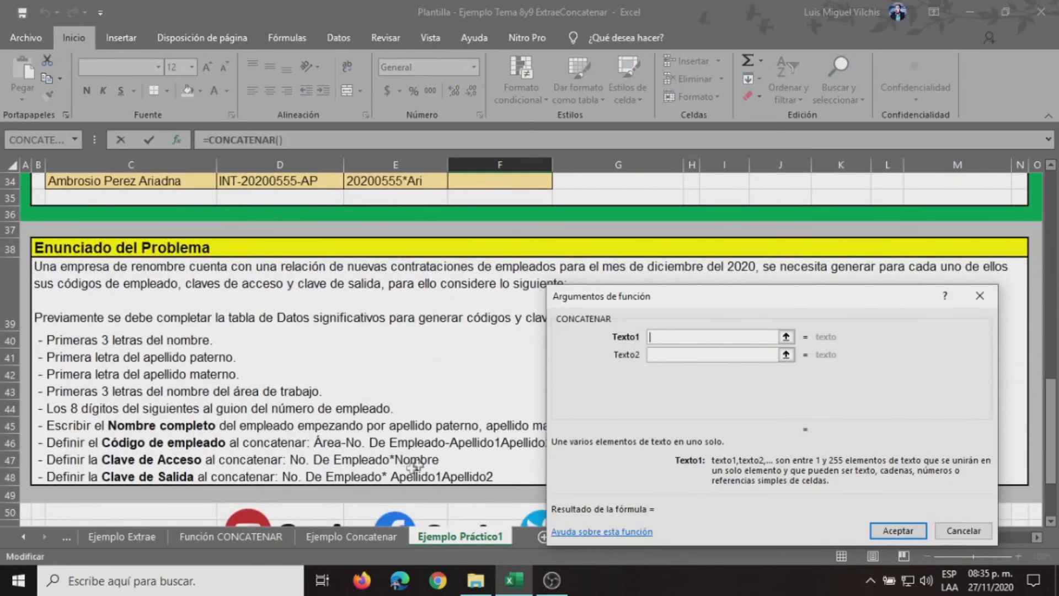
{"action": "scroll", "coordinate": [441, 460], "scroll_direction": "up", "scroll_amount": 6}
{"action": "scroll", "coordinate": [441, 460], "scroll_direction": "up", "scroll_amount": 2}
{"action": "left_click", "coordinate": [916, 208]}
{"action": "left_click", "coordinate": [710, 357]}
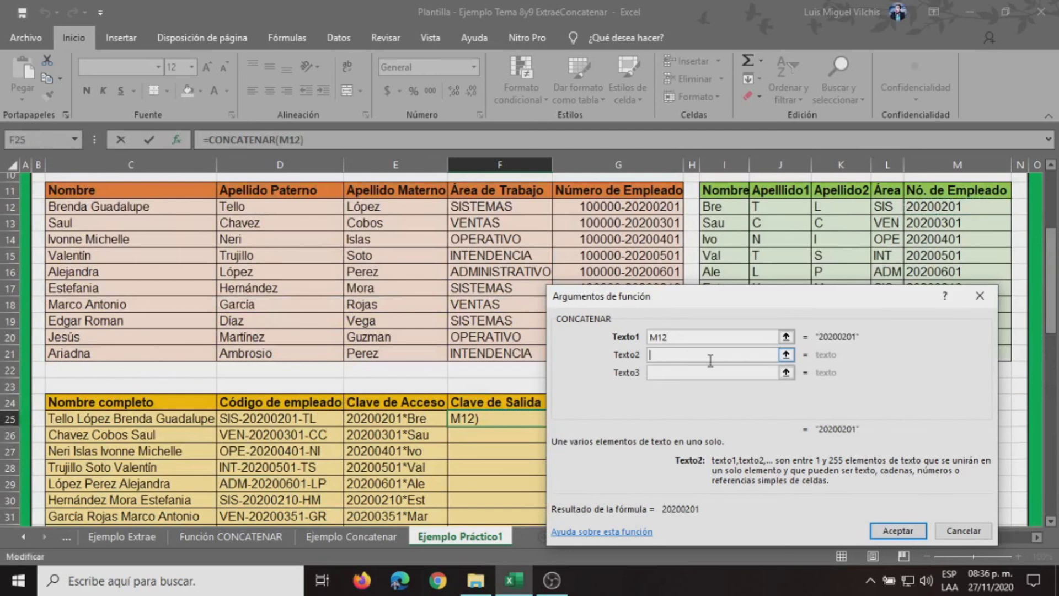
{"action": "type", "text": "\"*\""}
Add the surname initials in J12 and K12 as third and fourth texts and accept the F25 exit-key formula
{"action": "scroll", "coordinate": [427, 380], "scroll_direction": "down", "scroll_amount": 8}
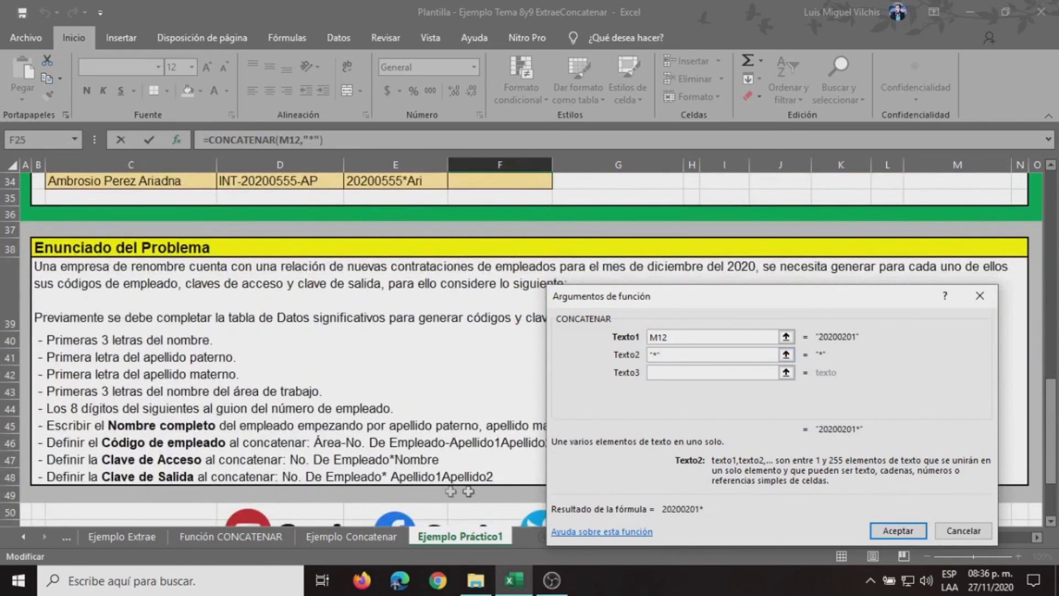
{"action": "scroll", "coordinate": [472, 491], "scroll_direction": "up", "scroll_amount": 9}
{"action": "scroll", "coordinate": [475, 466], "scroll_direction": "up", "scroll_amount": 2}
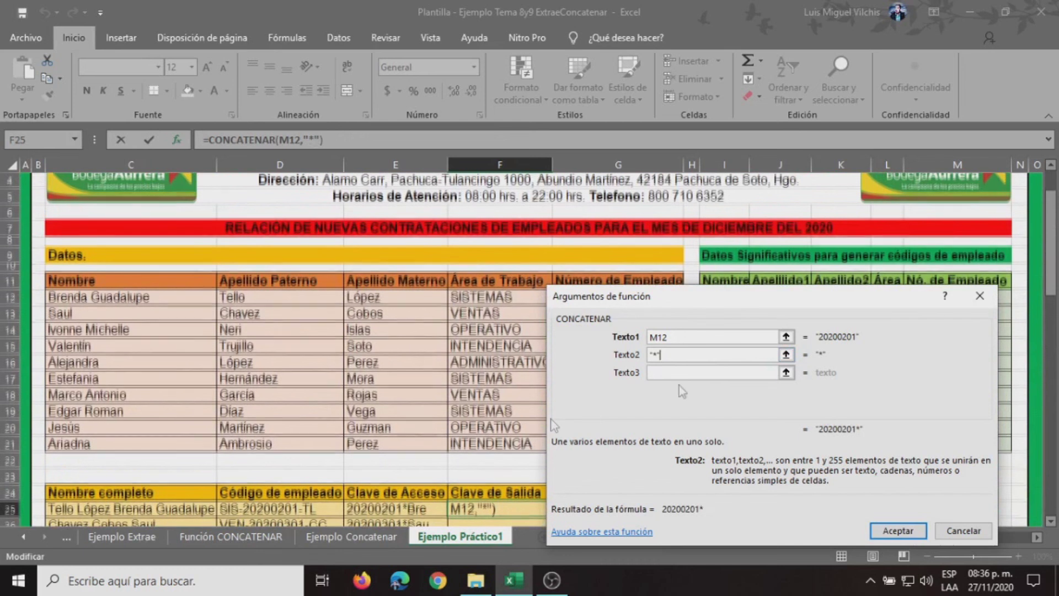
{"action": "left_click", "coordinate": [673, 372]}
{"action": "scroll", "coordinate": [798, 272], "scroll_direction": "down", "scroll_amount": 3}
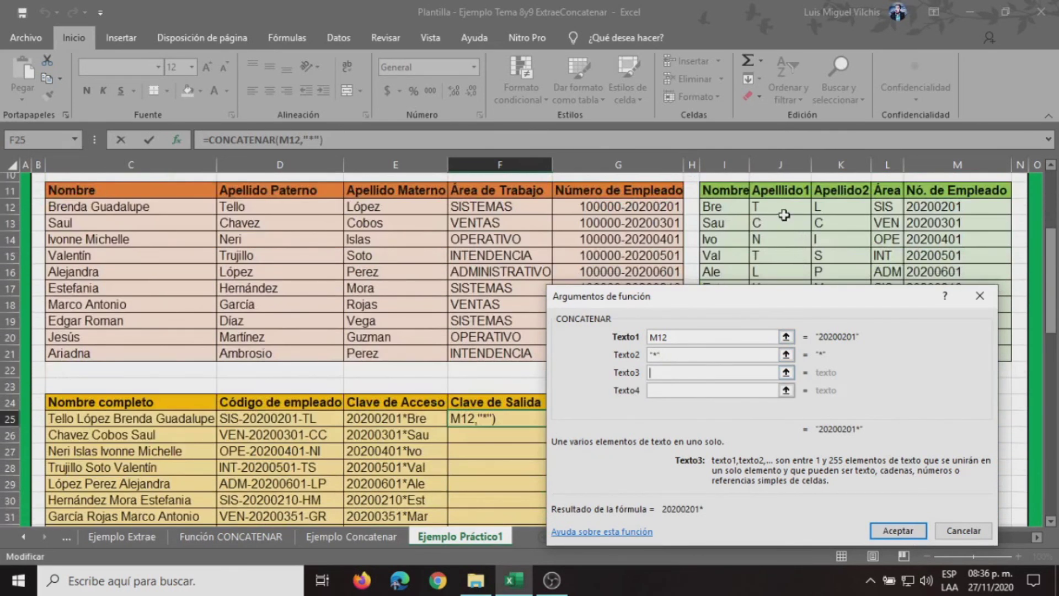
{"action": "left_click", "coordinate": [776, 203]}
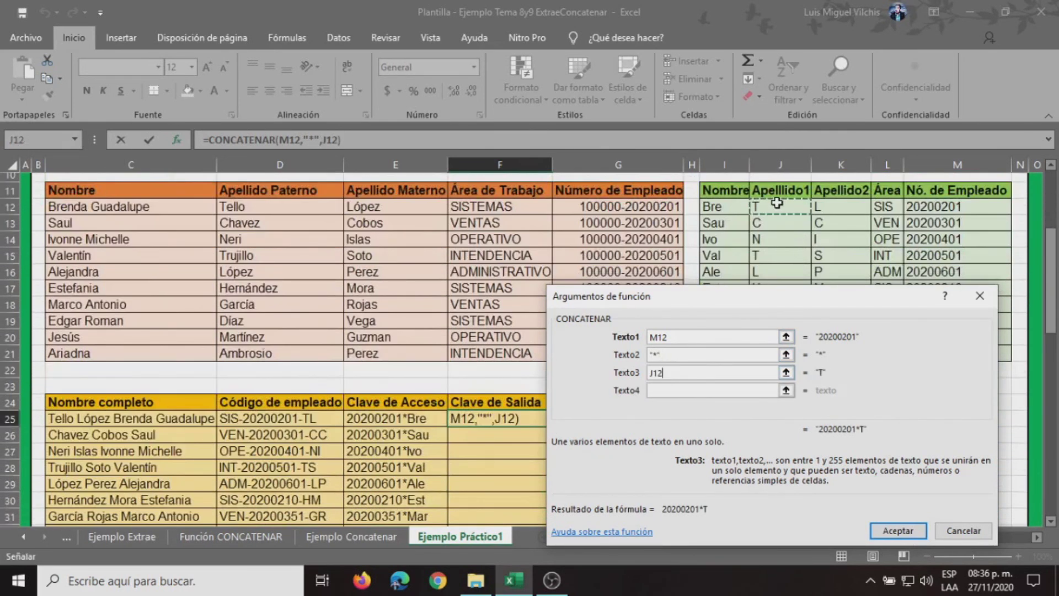
{"action": "key", "text": "Tab"}
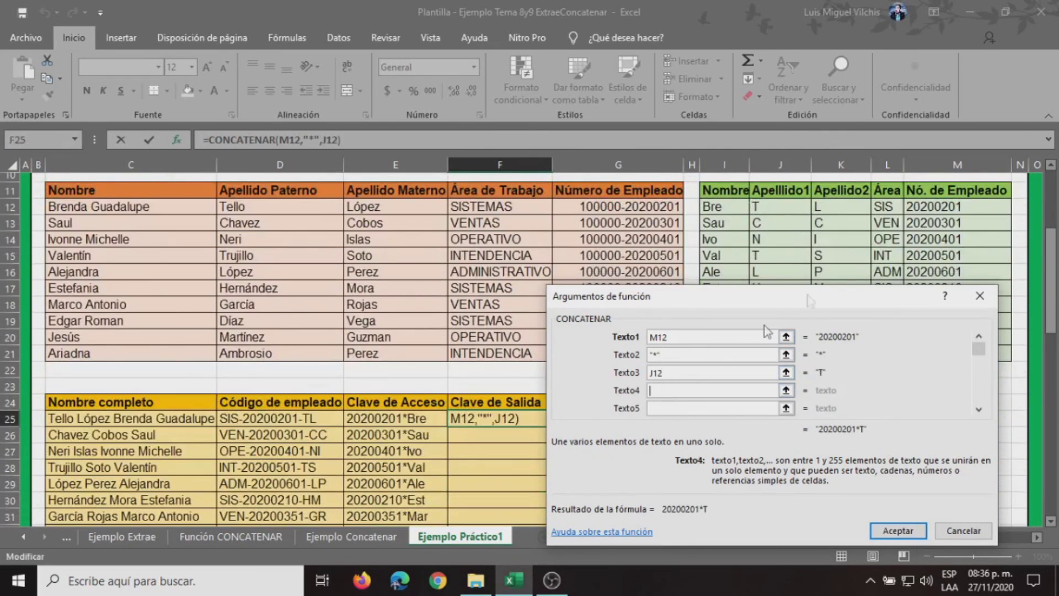
{"action": "left_click", "coordinate": [834, 206]}
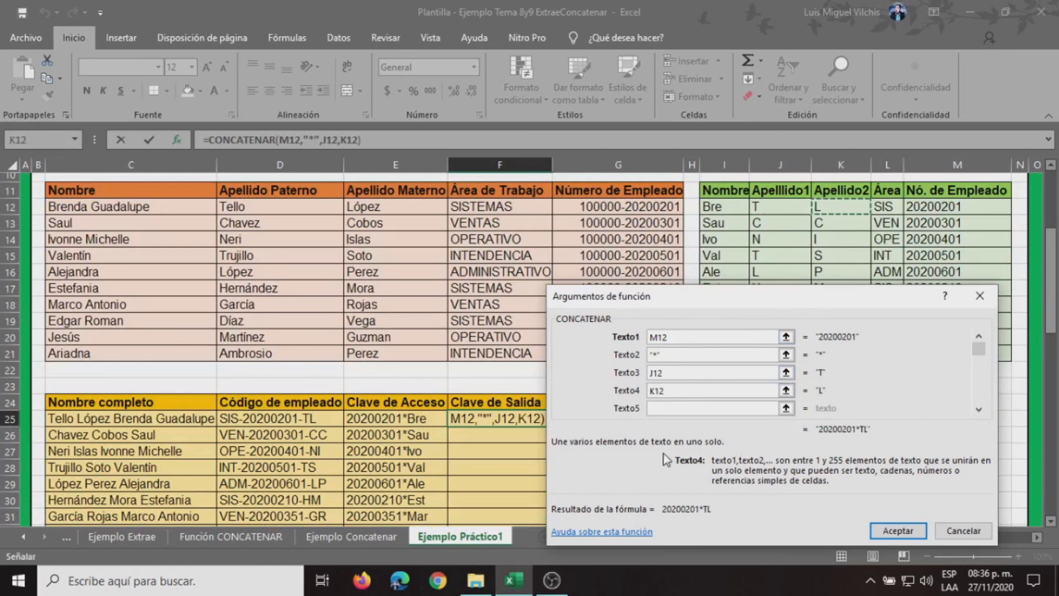
{"action": "left_click", "coordinate": [894, 533]}
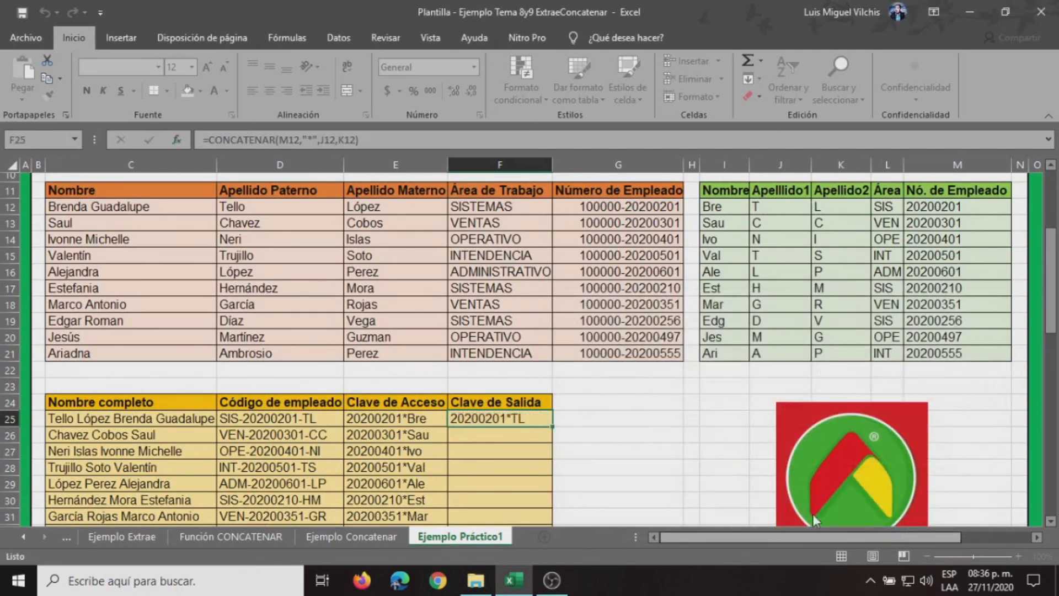
Fill the Clave de Salida formula from F25 down through F34
{"action": "scroll", "coordinate": [816, 520], "scroll_direction": "down", "scroll_amount": 2}
{"action": "left_click_drag", "start_coordinate": [551, 335], "coordinate": [550, 479]}
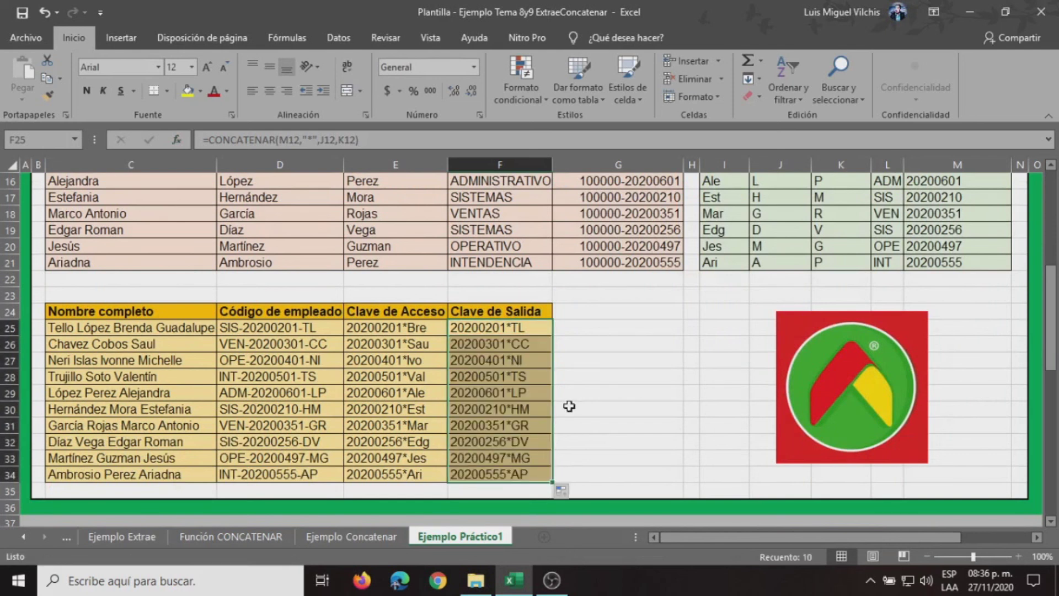
Review the EXTRAE formula in I12 and the CONCATENAR formula in C25, and look over the data and code tables
{"action": "scroll", "coordinate": [568, 406], "scroll_direction": "up", "scroll_amount": 4}
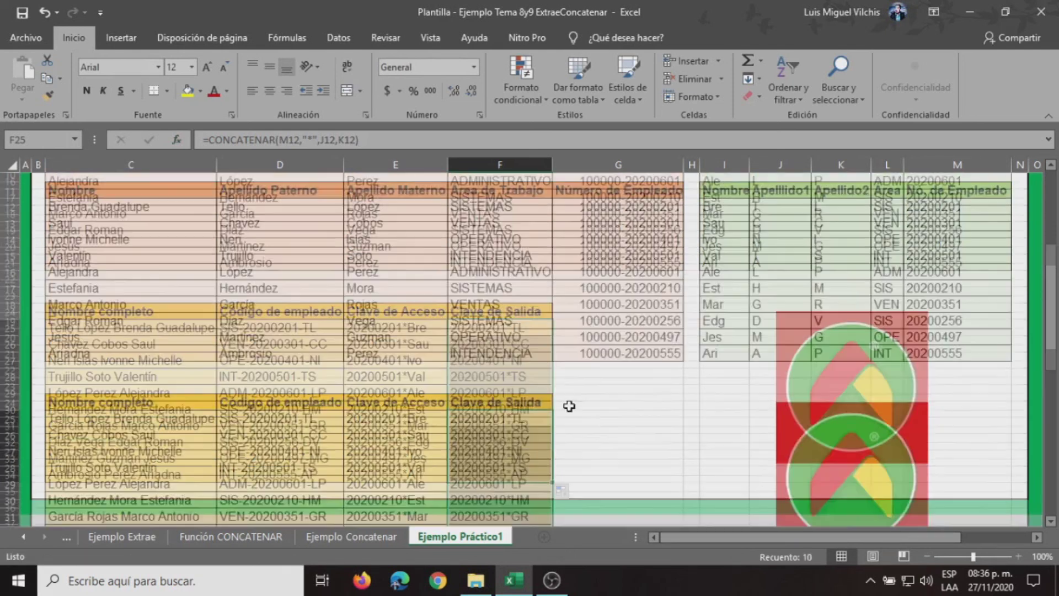
{"action": "left_click", "coordinate": [727, 299]}
{"action": "scroll", "coordinate": [561, 399], "scroll_direction": "down", "scroll_amount": 2}
{"action": "scroll", "coordinate": [561, 399], "scroll_direction": "down", "scroll_amount": 1}
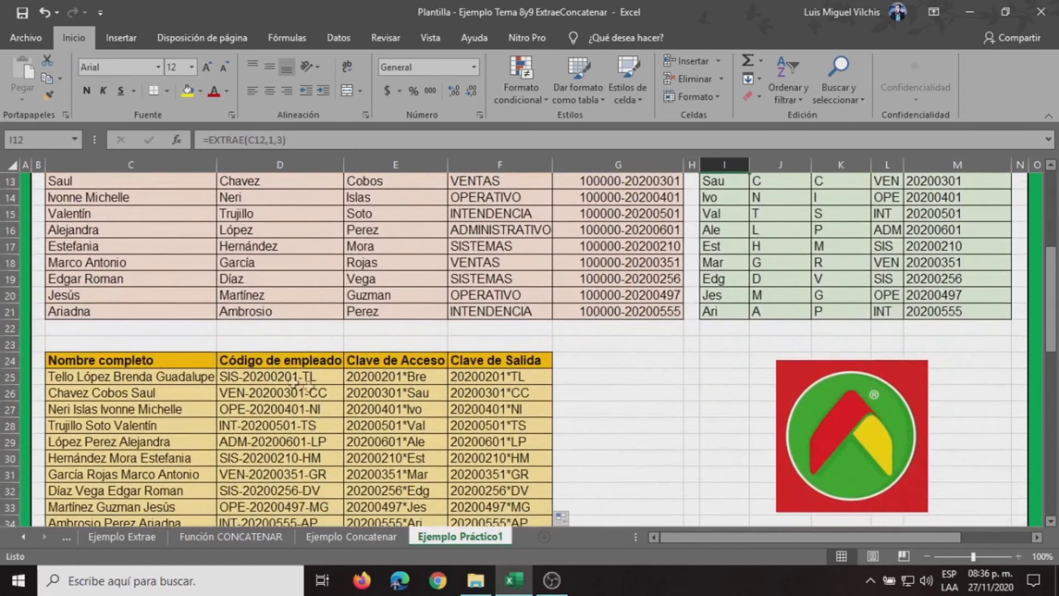
{"action": "left_click", "coordinate": [118, 375]}
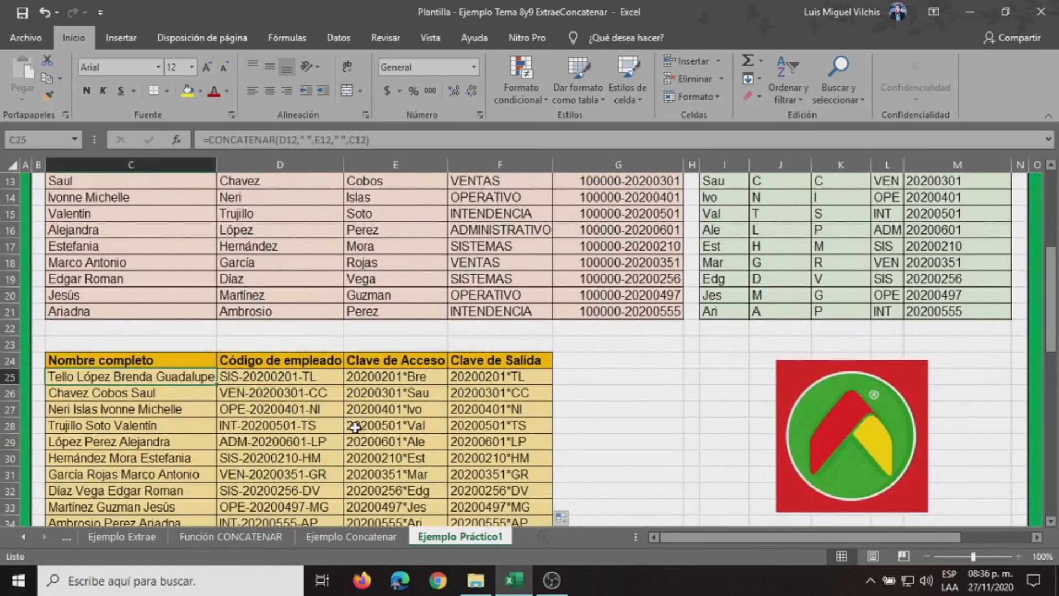
{"action": "scroll", "coordinate": [354, 426], "scroll_direction": "up", "scroll_amount": 4}
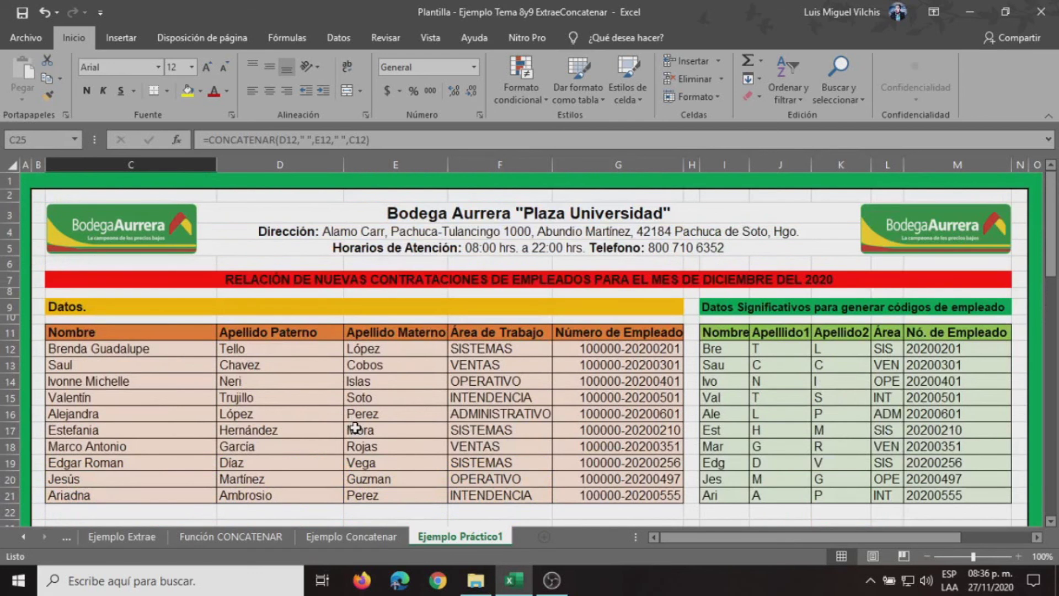
{"action": "left_click", "coordinate": [24, 177]}
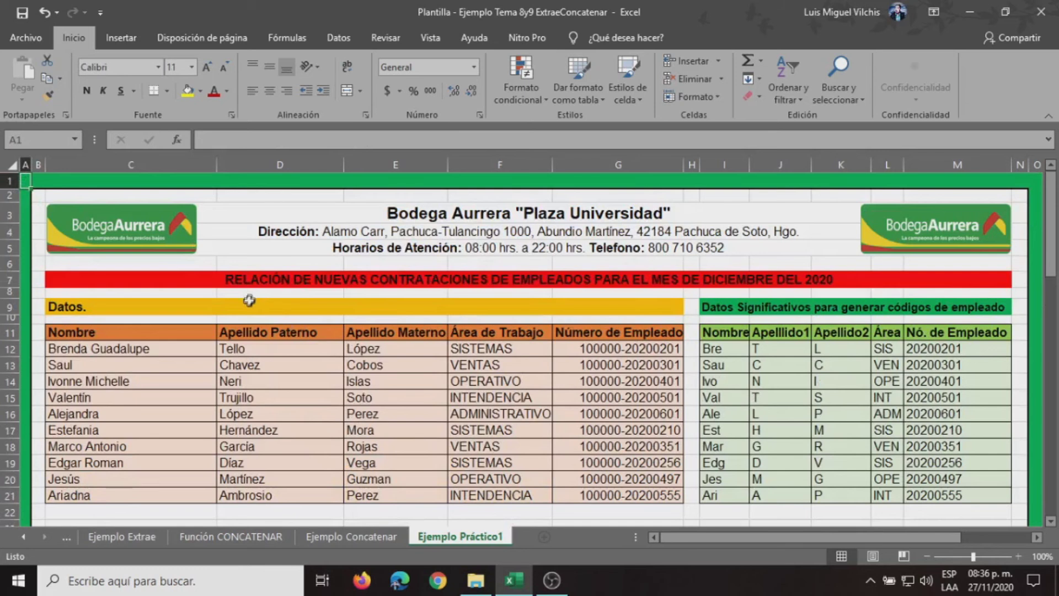
{"action": "scroll", "coordinate": [249, 309], "scroll_direction": "down", "scroll_amount": 4}
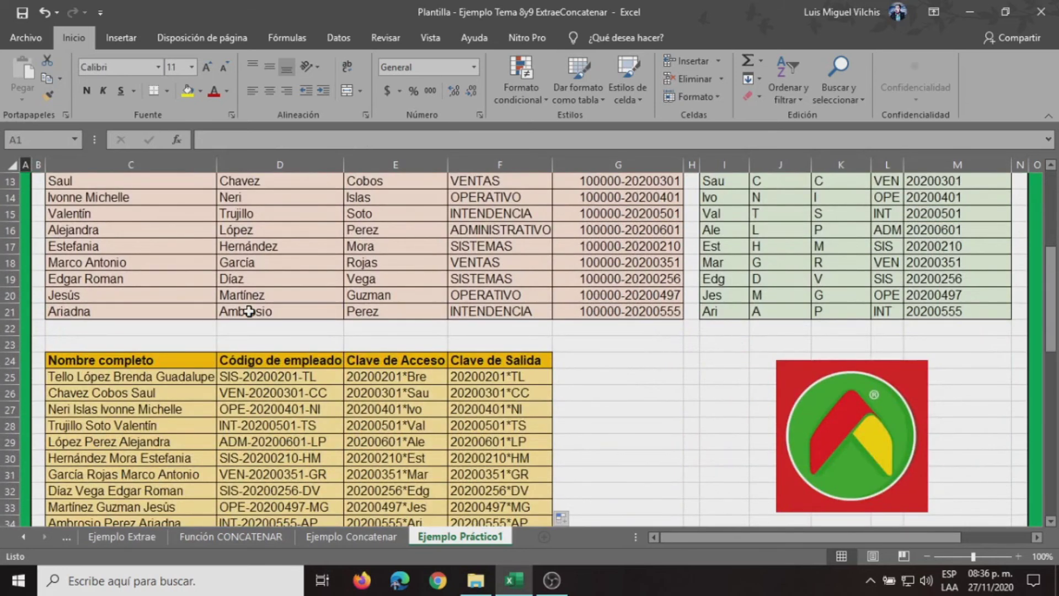
{"action": "scroll", "coordinate": [249, 311], "scroll_direction": "up", "scroll_amount": 4}
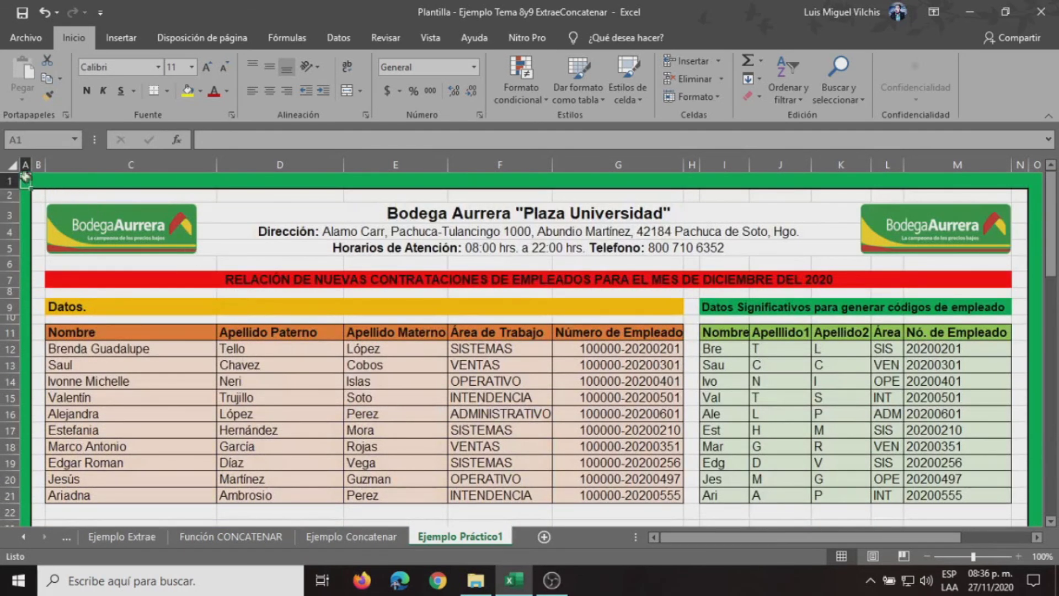